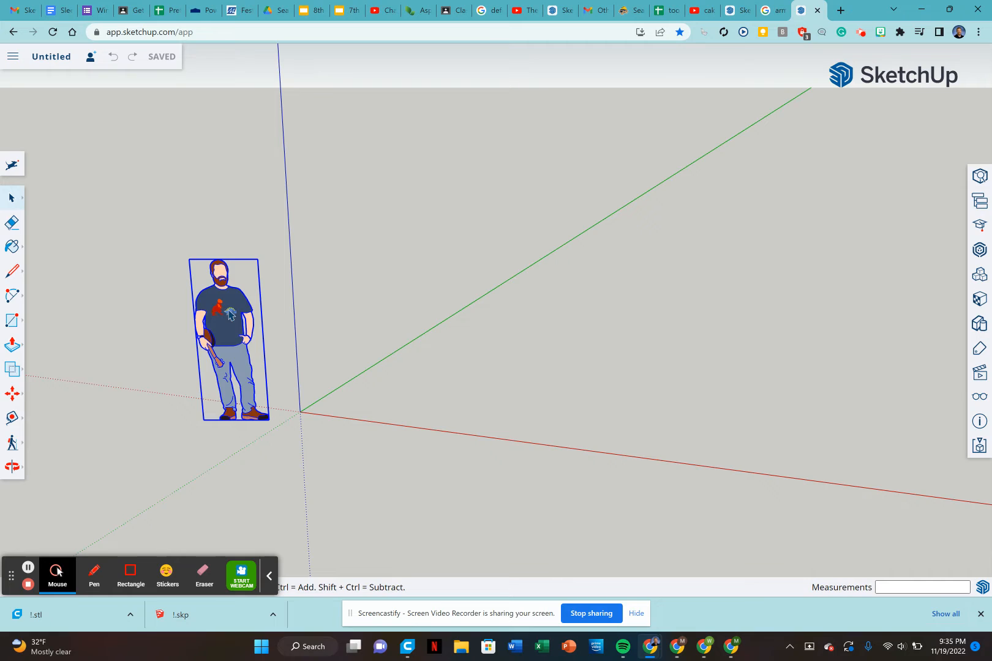
# Delete the default human figure standing near the origin
pyautogui.press('Delete')
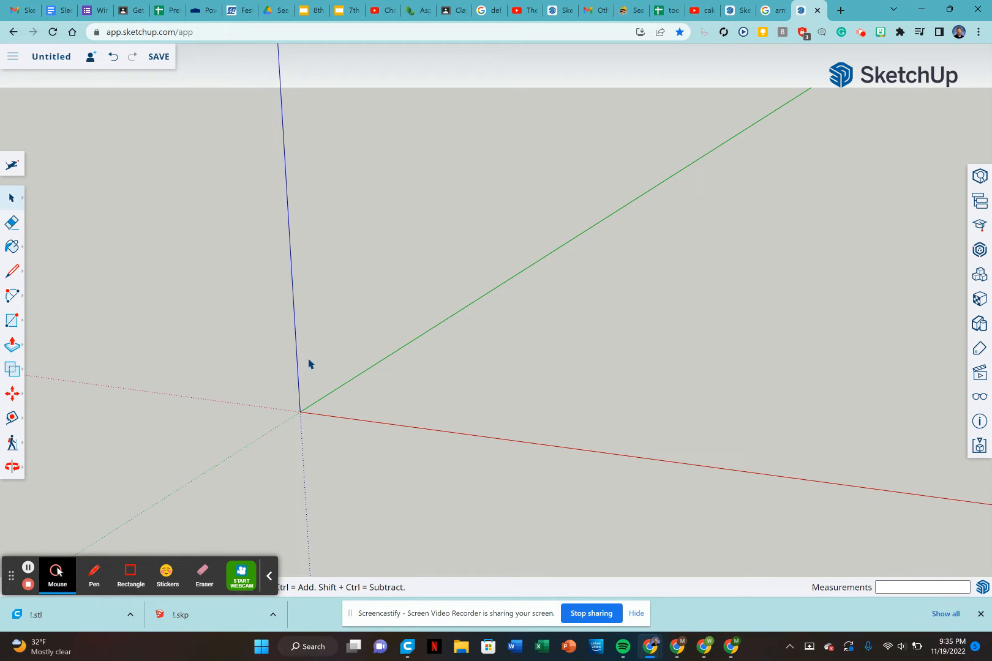
pyautogui.press('r')
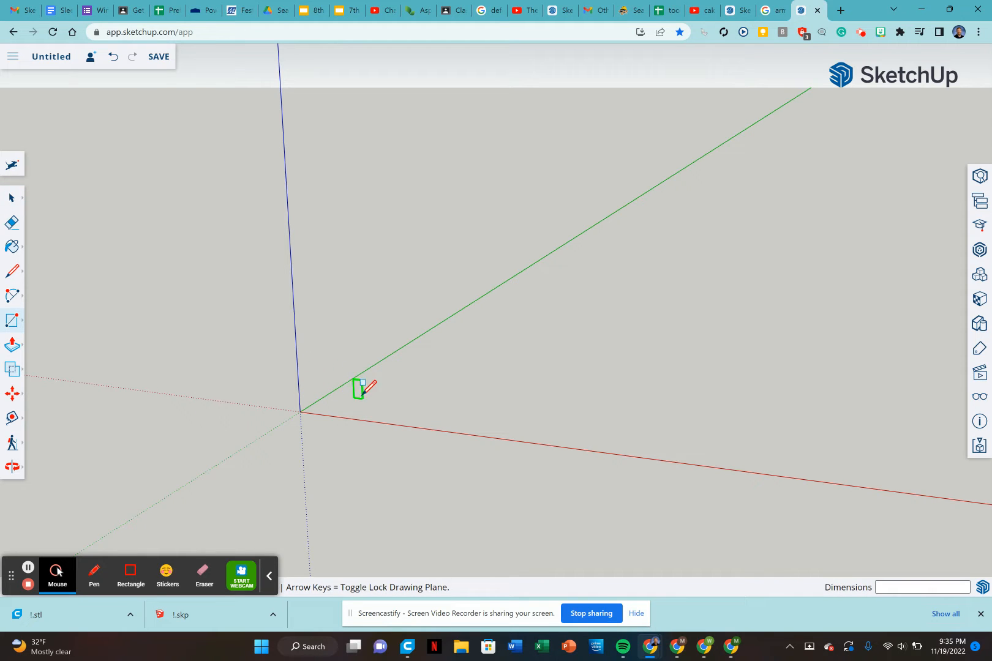
pyautogui.click(300, 411)
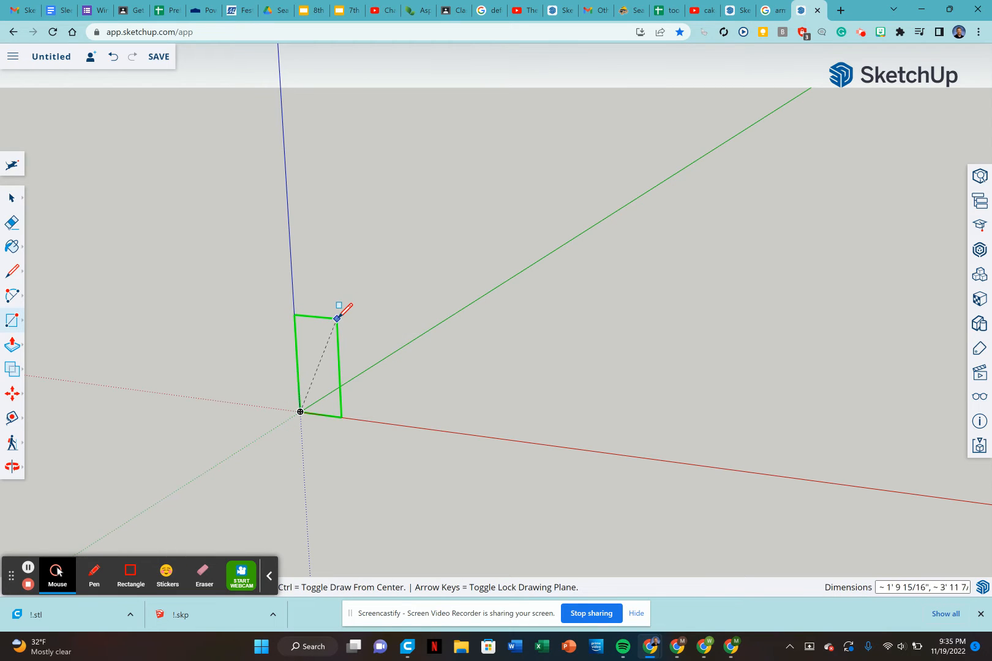
pyautogui.click(337, 318)
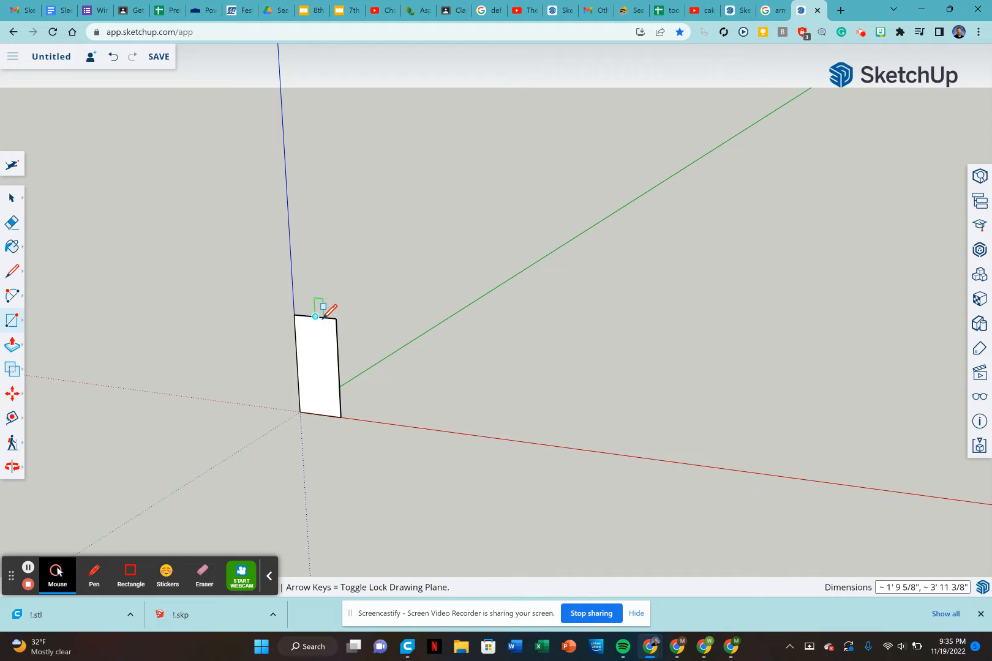
pyautogui.hotkey('ctrl', 'z')
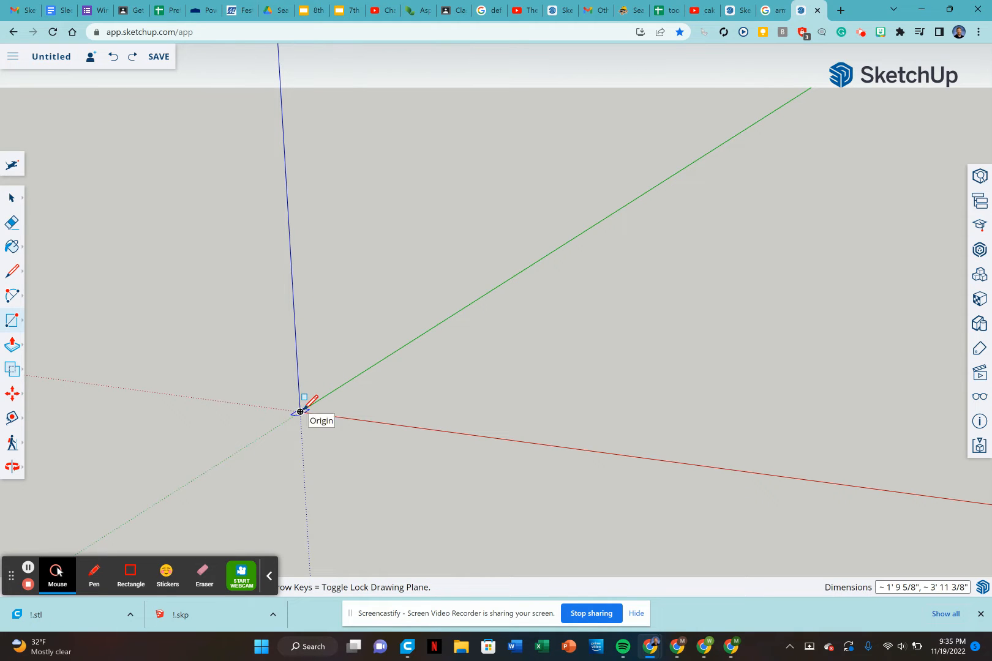
pyautogui.click(329, 351)
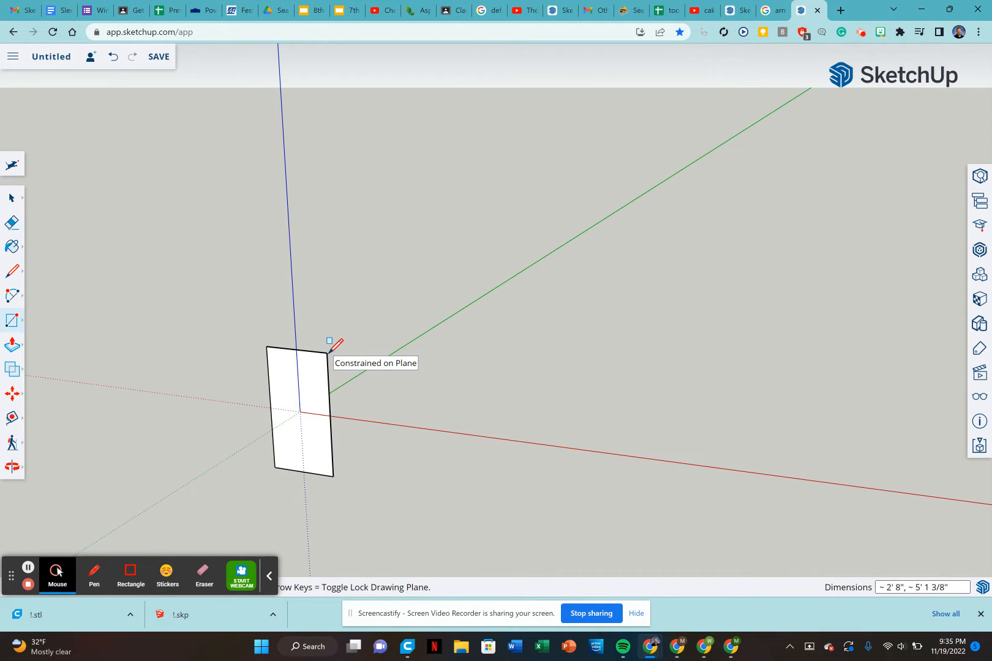
pyautogui.hotkey('ctrl', 'z')
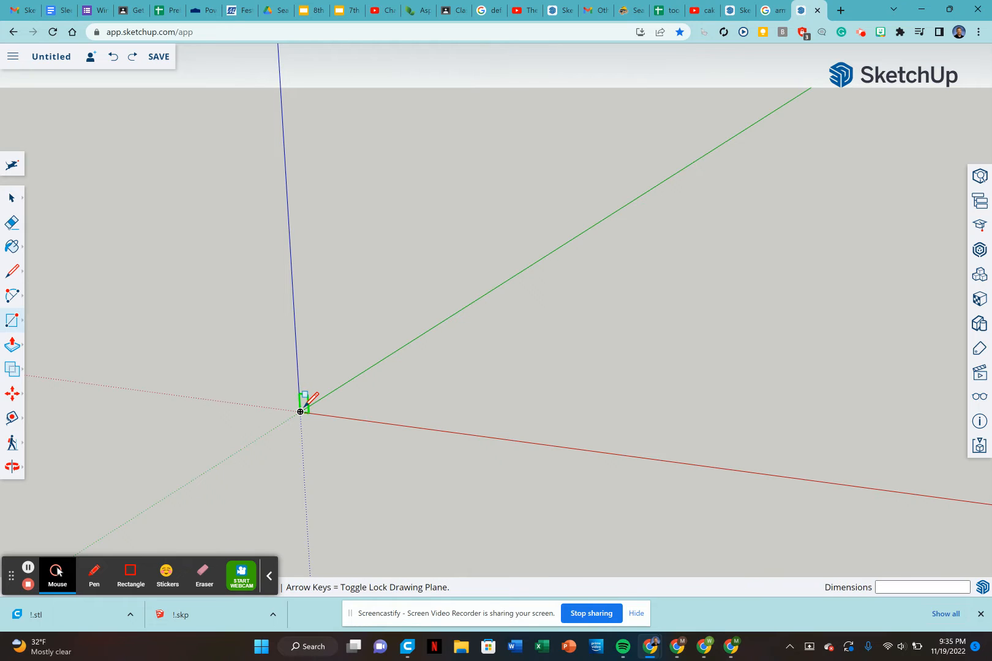
pyautogui.click(300, 412)
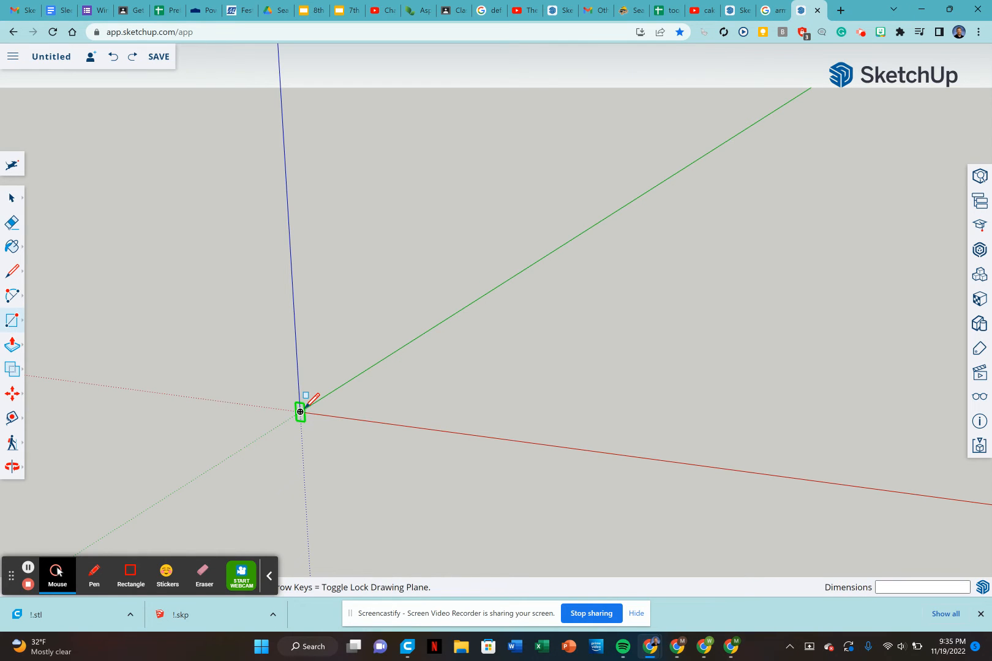
pyautogui.click(420, 333)
pyautogui.hotkey('ctrl', 'z')
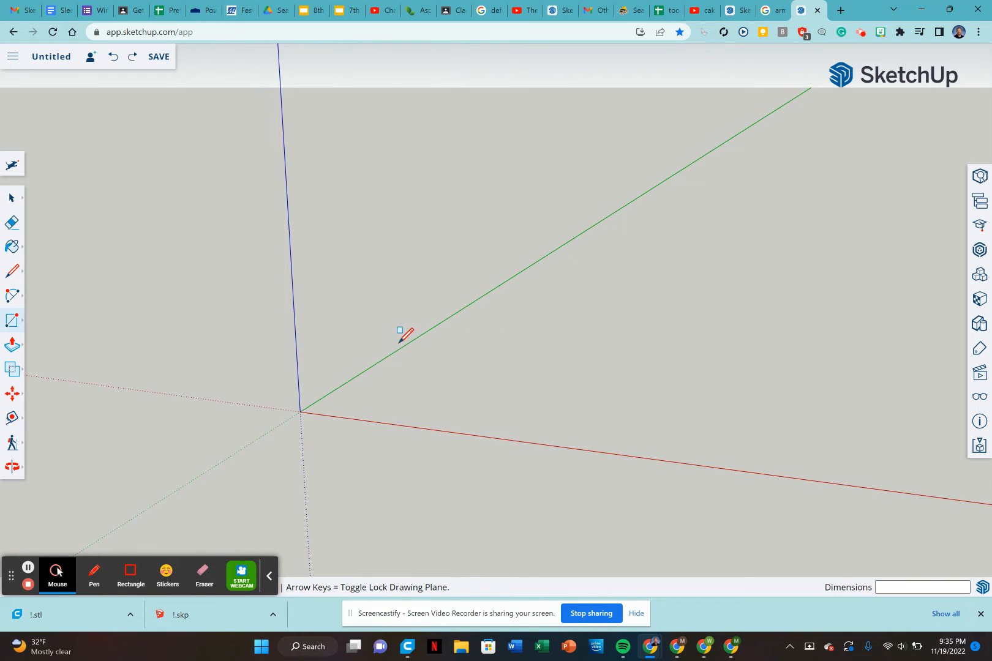
# Draw an upright rectangle about 2' 7" wide and 6' 10" tall from the origin, in the plane of the red and blue axes
pyautogui.click(300, 412)
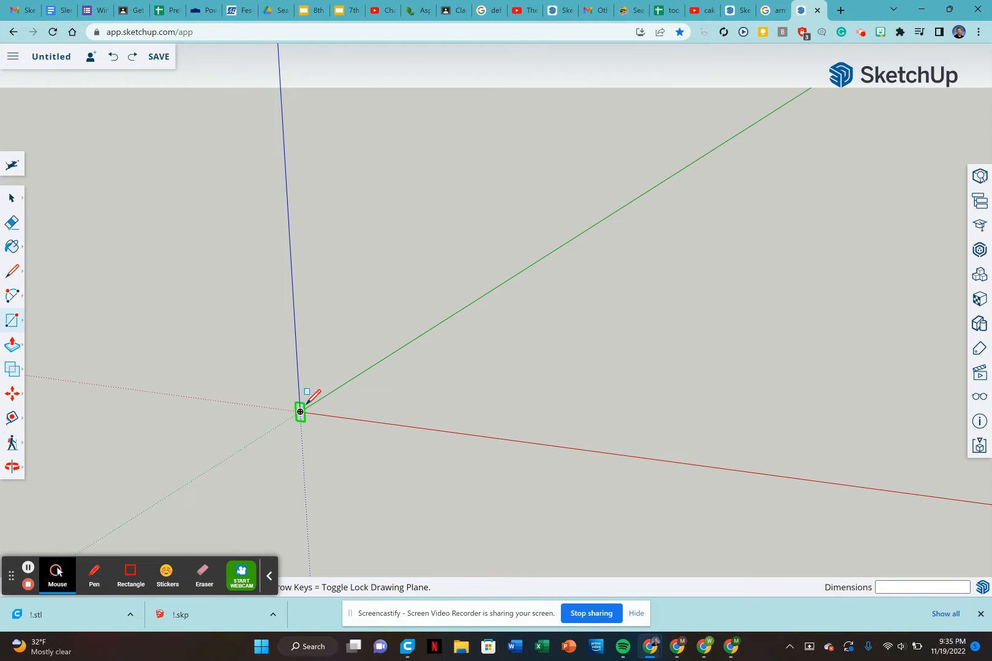
pyautogui.click(300, 411)
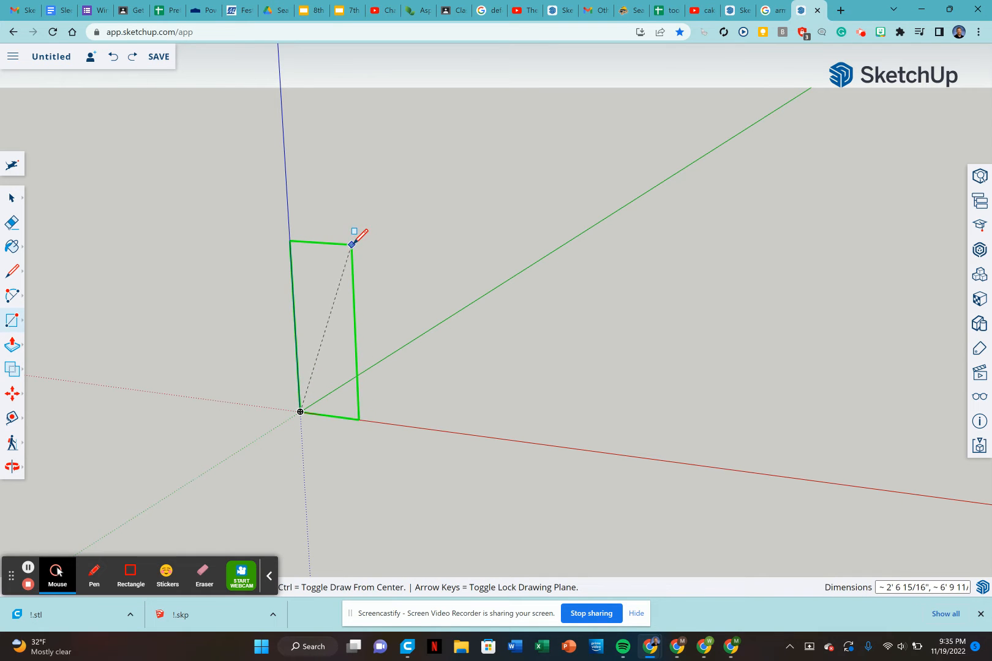
pyautogui.click(352, 243)
# Draw a circle centred on the rectangle's upper corner on the blue axis, reaching its other upper corner, radius about 2' 7"
pyautogui.press('c')
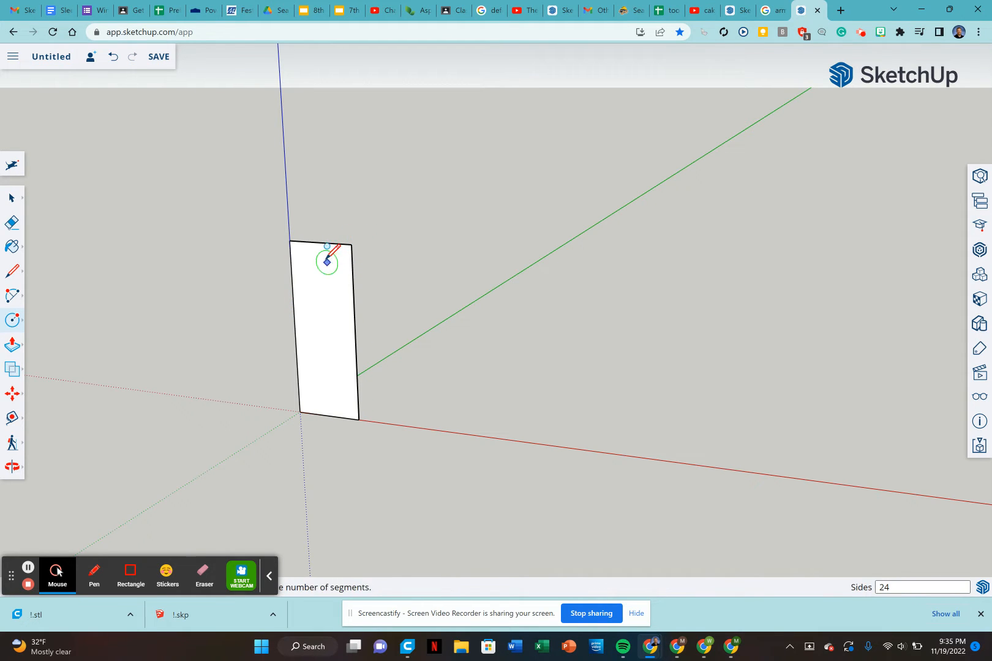
pyautogui.click(289, 241)
pyautogui.click(351, 245)
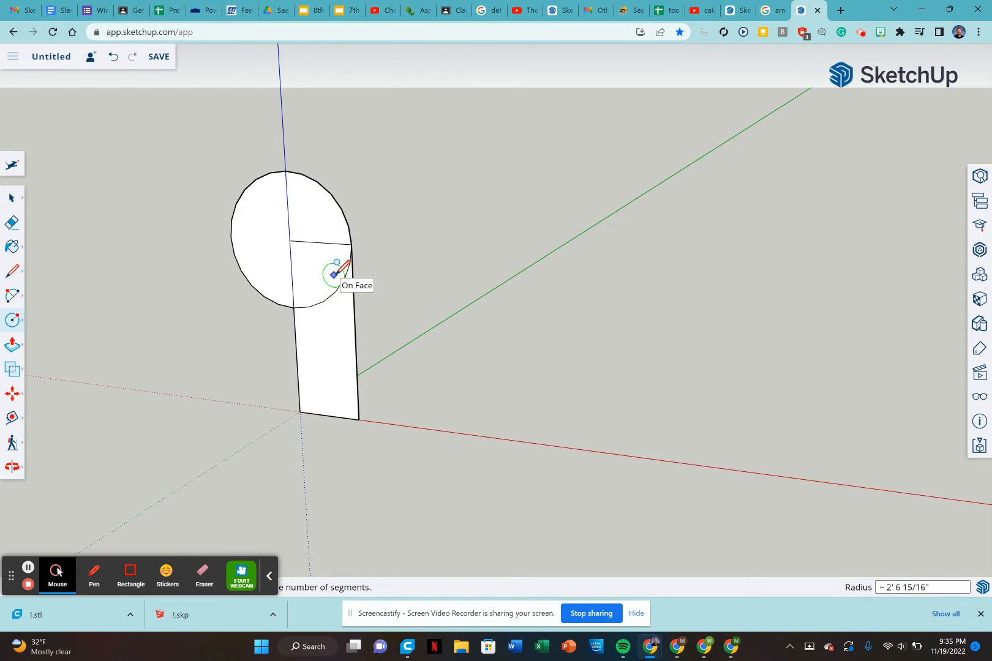
# Erase the inner edges where the circle overlaps the rectangle so both shapes merge into a single face
pyautogui.press('e')
pyautogui.moveTo(324, 232)
pyautogui.mouseDown()
pyautogui.moveTo(290, 250)
pyautogui.moveTo(328, 294)
pyautogui.moveTo(402, 249)
pyautogui.moveTo(362, 271)
pyautogui.mouseUp()
pyautogui.scroll(-3, 338, 336)
pyautogui.scroll(2, 329, 343)
pyautogui.scroll(1, 328, 343)
pyautogui.hotkey('ctrl', 'z')
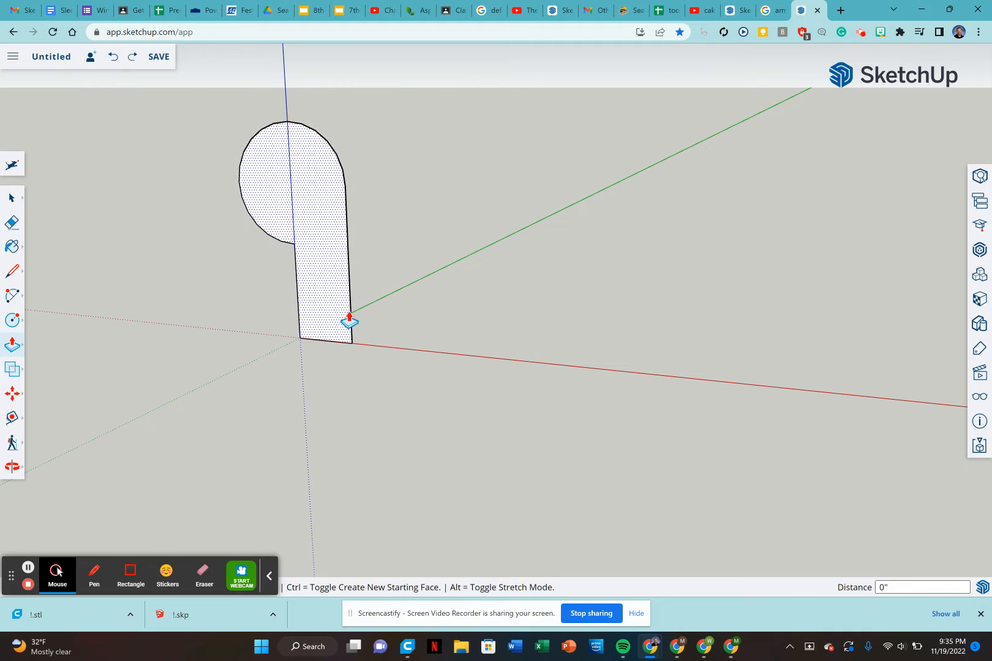
# Move the profile's bottom edge down along the blue axis by about 3' 5" to lengthen the arm
pyautogui.press('m')
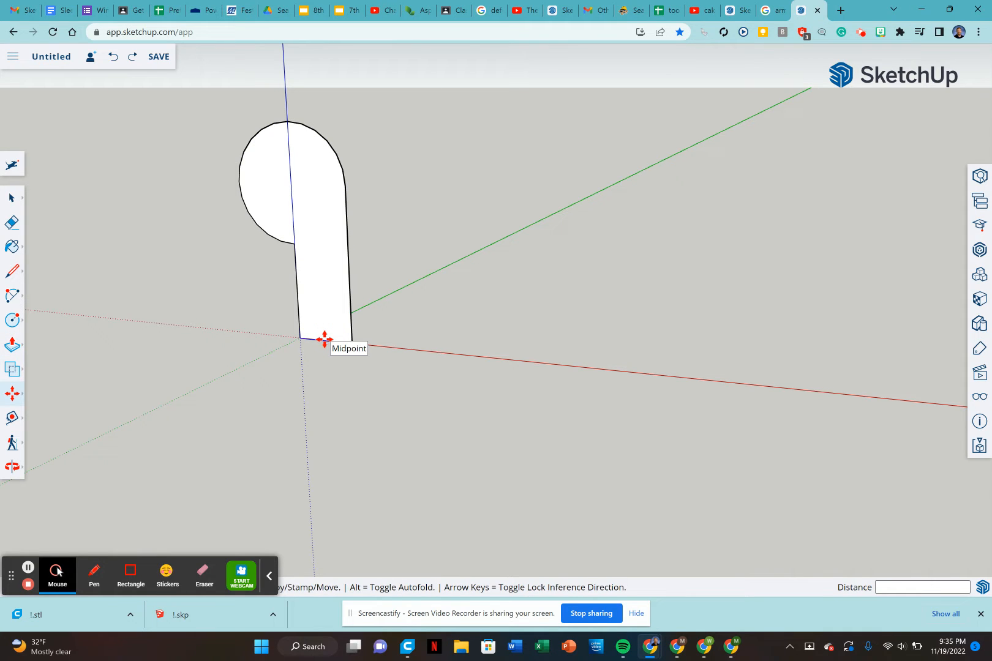
pyautogui.click(324, 338)
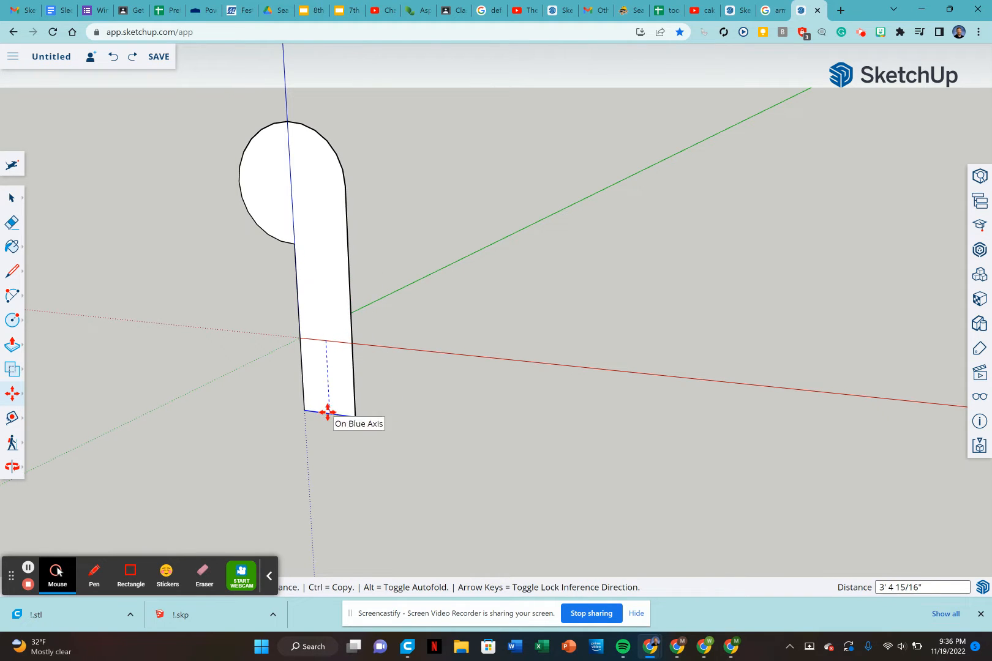
pyautogui.click(328, 416)
pyautogui.scroll(-3, 330, 345)
pyautogui.press('space')
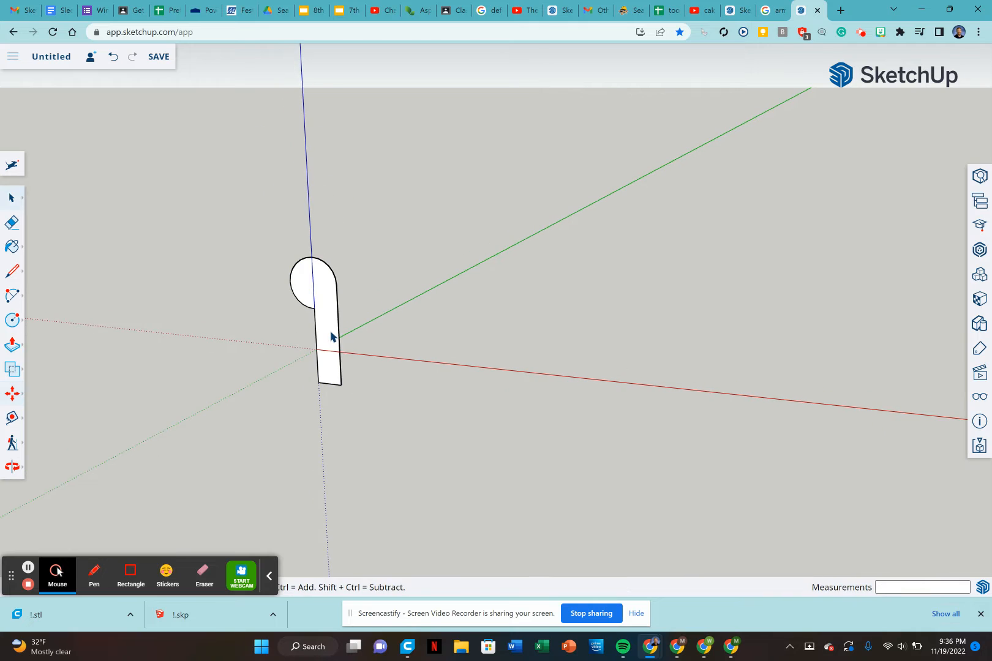
pyautogui.press('p')
pyautogui.moveTo(327, 325); pyautogui.dragTo(369, 287)
pyautogui.press('o')
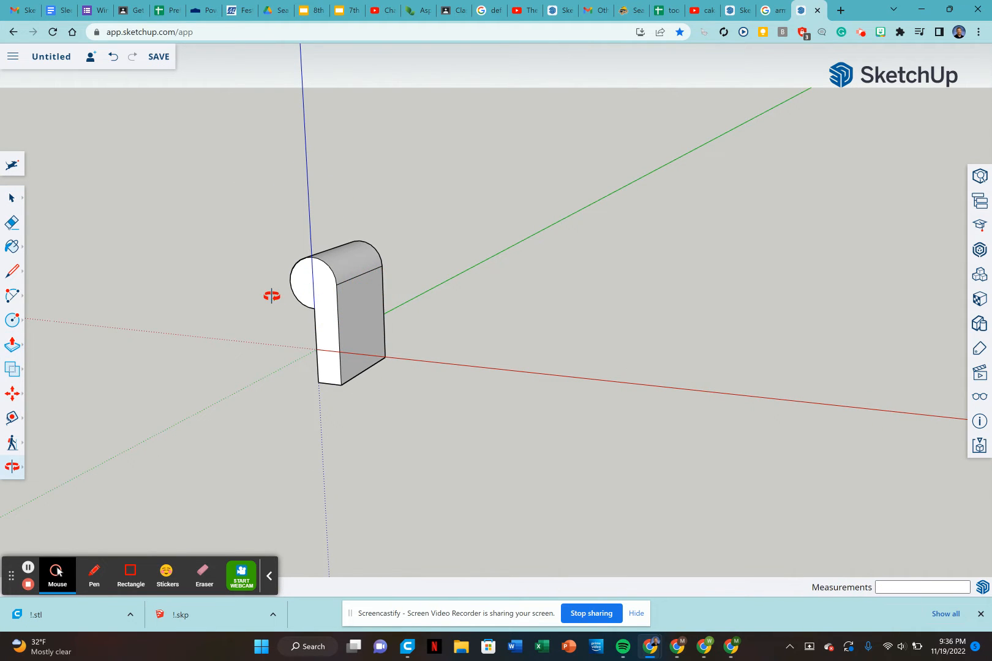
pyautogui.moveTo(270, 294)
pyautogui.mouseDown()
pyautogui.moveTo(559, 251)
pyautogui.moveTo(147, 325)
pyautogui.moveTo(277, 293)
pyautogui.mouseUp()
pyautogui.hotkey('ctrl', 'z')
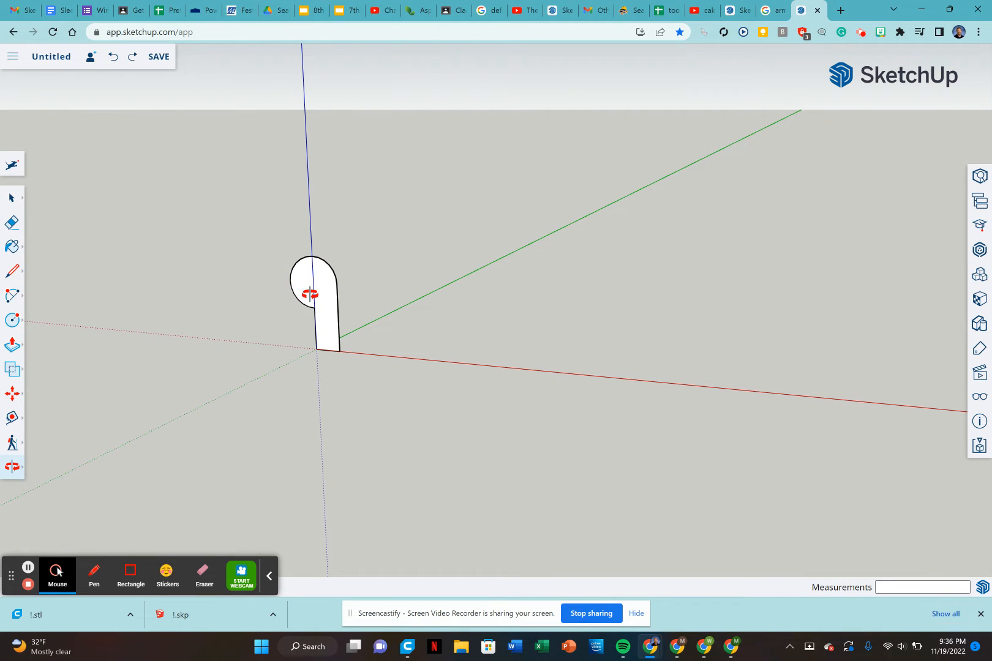
pyautogui.hotkey('ctrl', 'y')
# Extrude the arm profile backward along the green axis to a depth of about 12' 3" with Push/Pull
pyautogui.press('p')
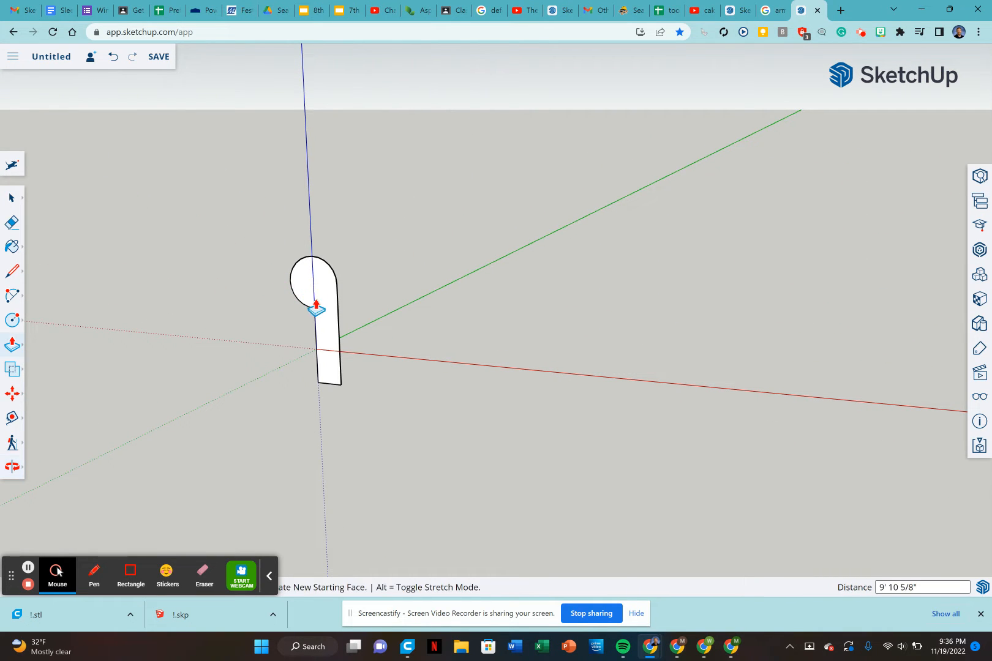
pyautogui.click(327, 295)
pyautogui.press('space')
pyautogui.click(325, 292)
pyautogui.press('p')
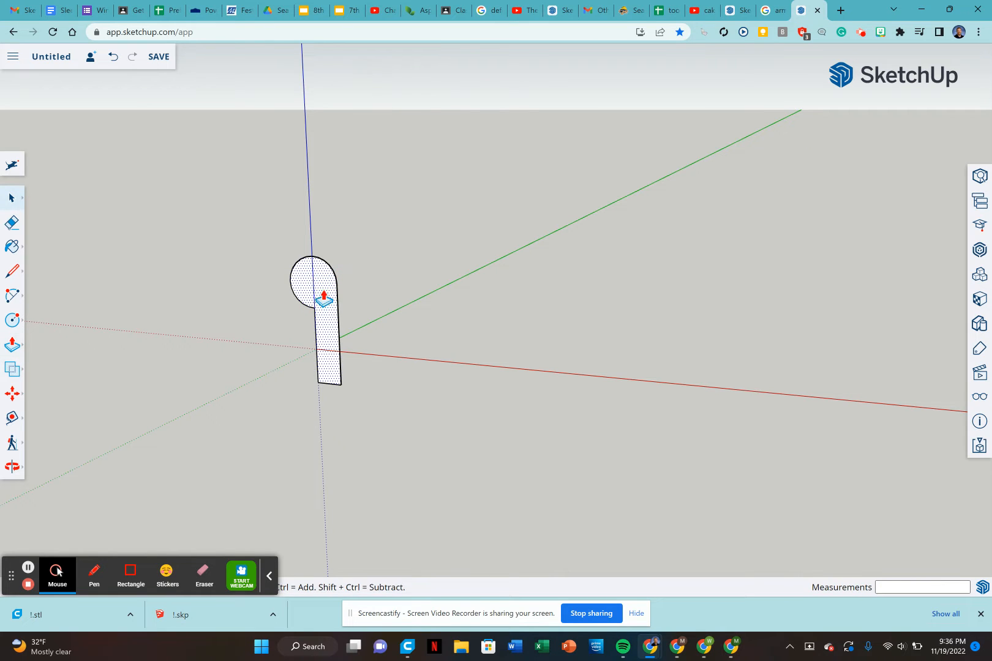
pyautogui.moveTo(325, 295); pyautogui.dragTo(378, 269)
pyautogui.press('space')
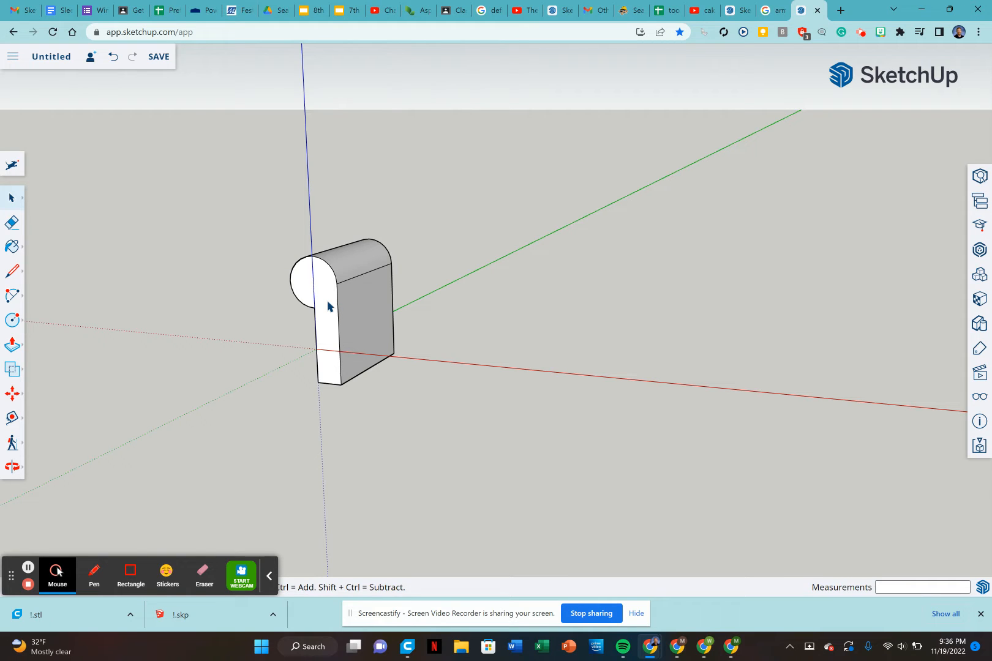
# Copy the whole arm along the red axis to a spot about 30' away
pyautogui.tripleClick(328, 306)
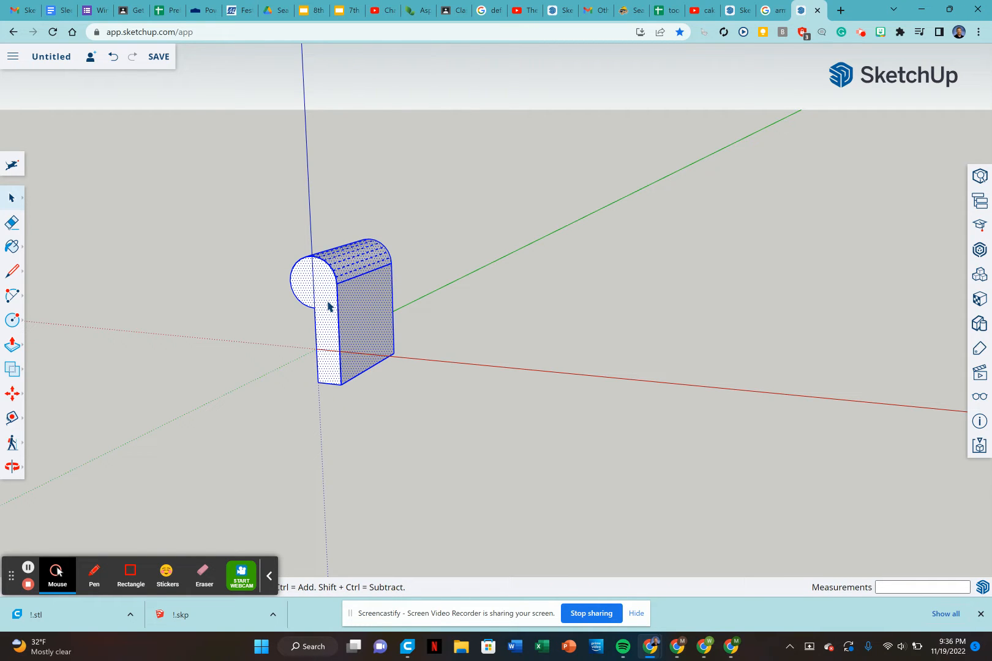
pyautogui.press('m')
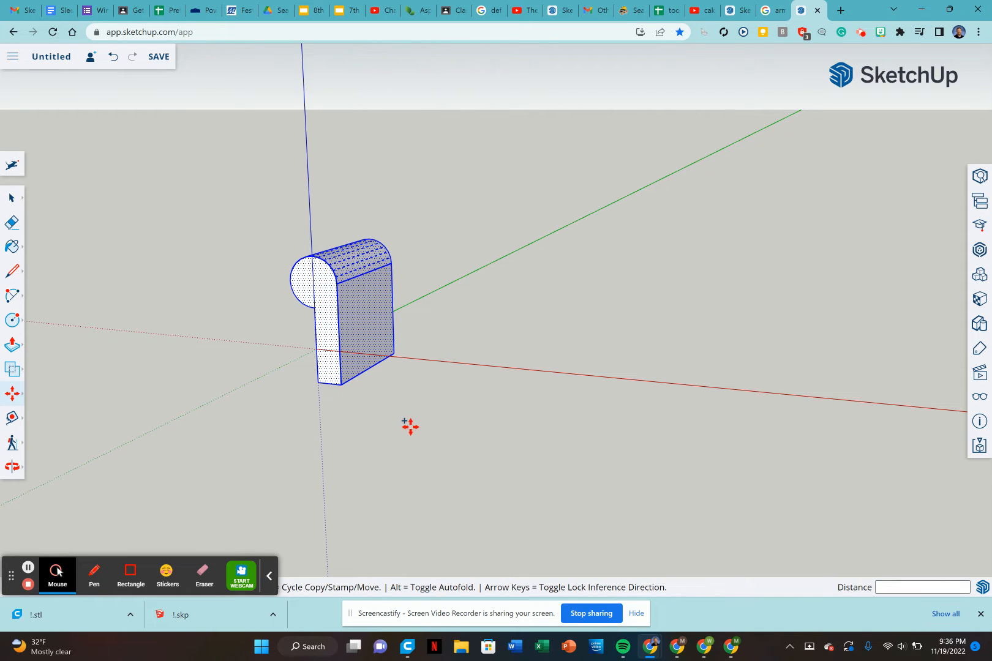
pyautogui.click(342, 385)
pyautogui.press('ctrl')
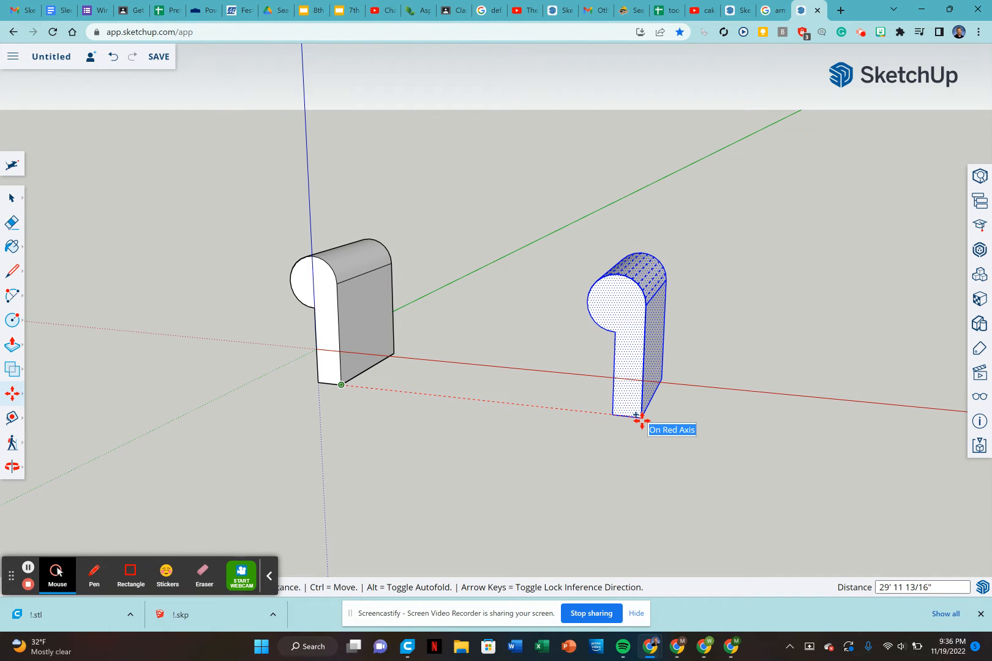
pyautogui.click(641, 421)
# Mirror the copied arm by scaling it by -1 along the red axis
pyautogui.press('s')
pyautogui.moveTo(525, 381); pyautogui.dragTo(691, 350, button='middle')
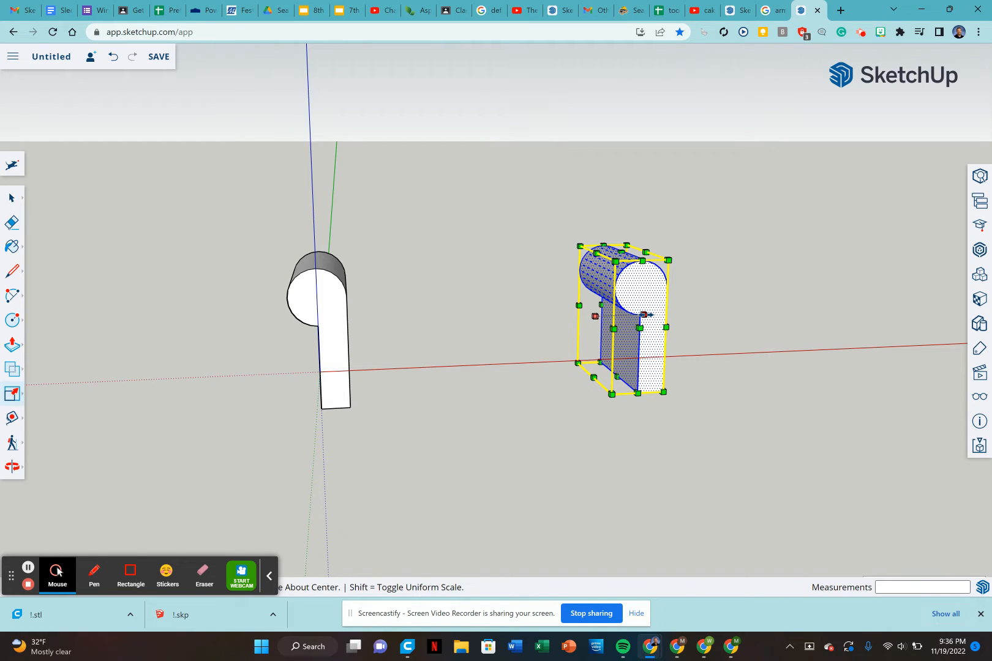
pyautogui.moveTo(643, 315); pyautogui.dragTo(495, 320)
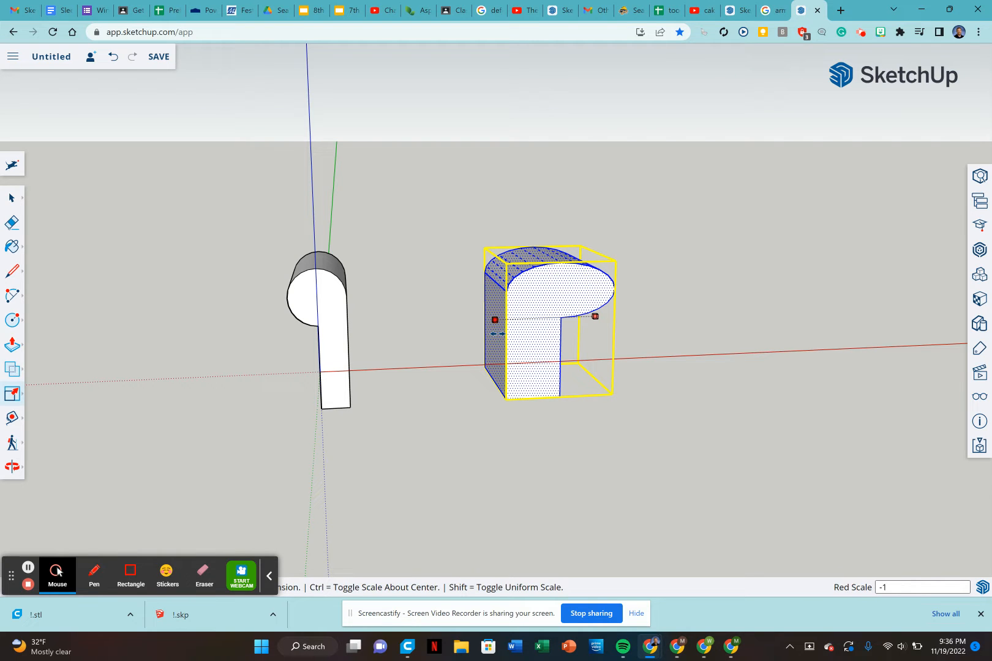
pyautogui.press('Return')
# Move the mirrored arm along the red axis toward the first arm, leaving a gap of about 10' 8"
pyautogui.press('m')
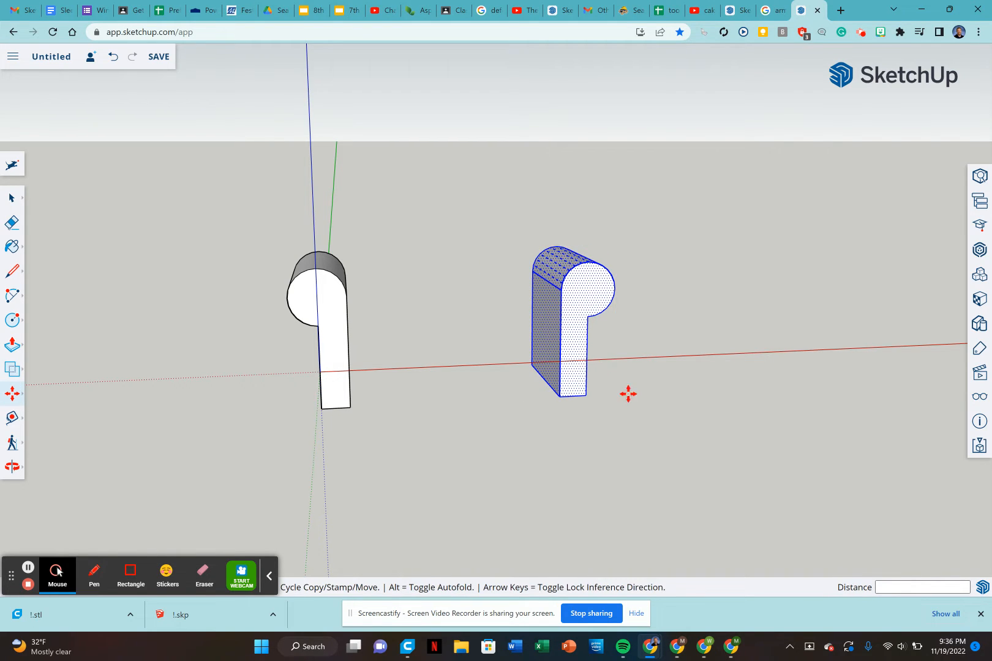
pyautogui.click(560, 396)
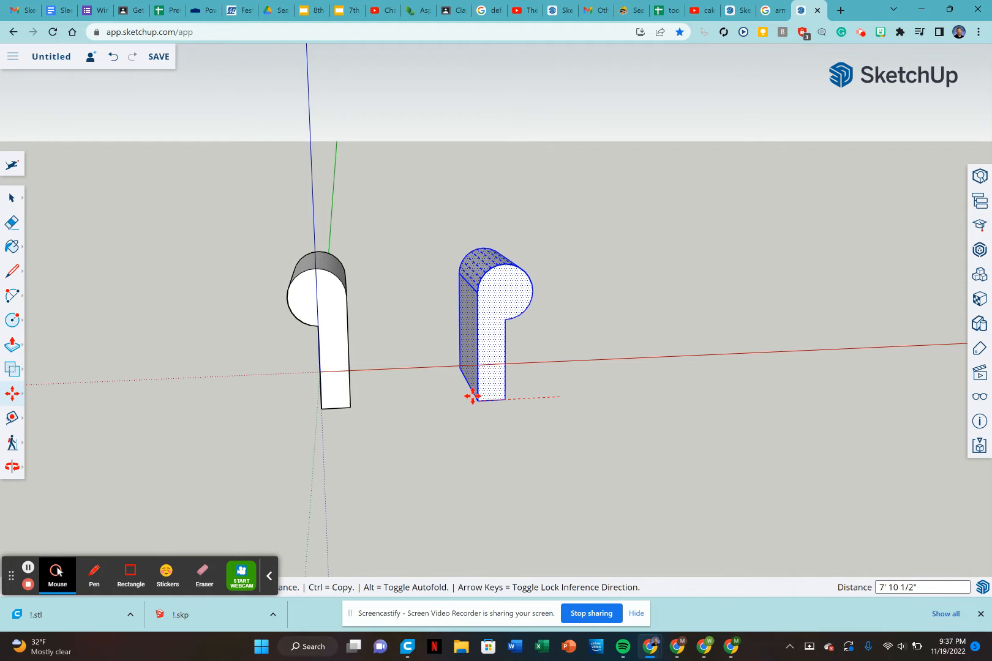
pyautogui.moveTo(489, 370); pyautogui.dragTo(409, 372, button='middle')
pyautogui.scroll(5, 409, 343)
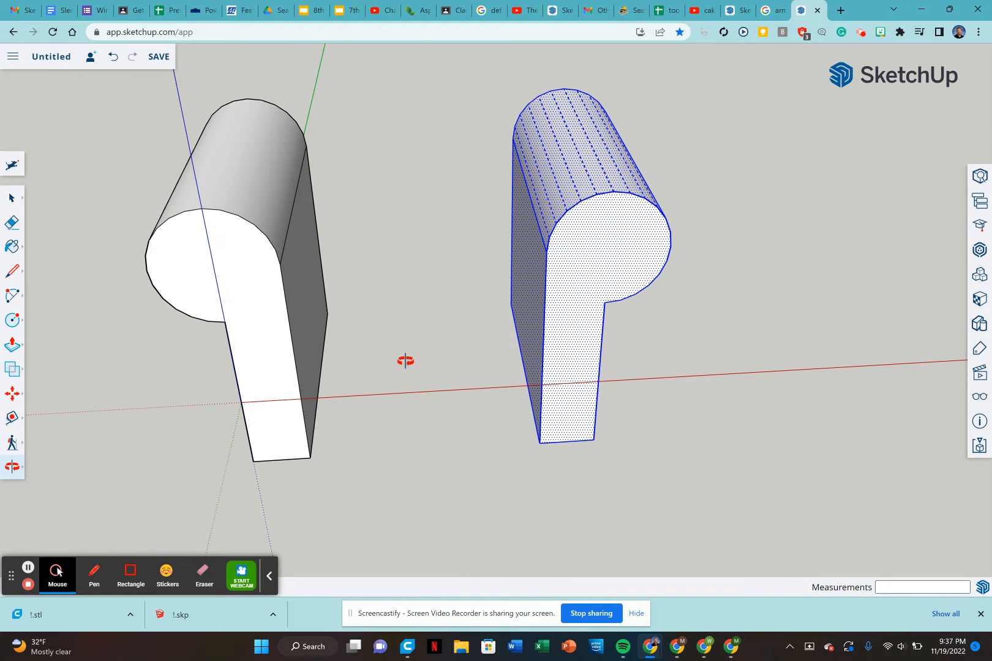
# Draw a thin rectangle between the two arms at their rear bottom ends, spanning the full gap
pyautogui.press('l')
pyautogui.click(328, 314)
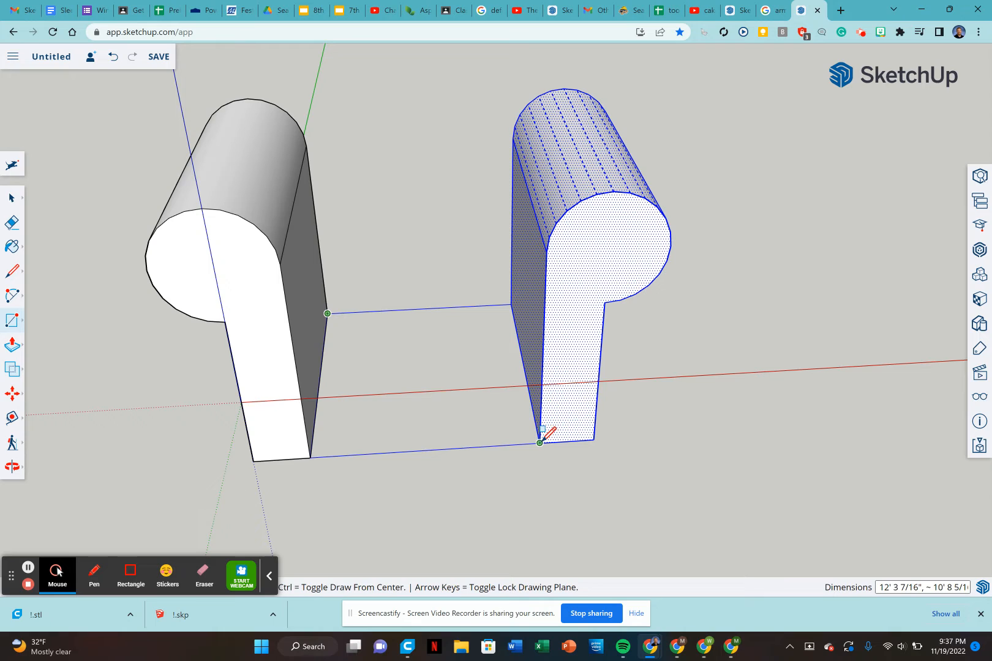
pyautogui.click(517, 333)
# Pull the rear rectangle up about 15' 7" to form the backrest, then raise its top slightly more
pyautogui.press('p')
pyautogui.moveTo(456, 327); pyautogui.dragTo(442, 49)
pyautogui.scroll(-3, 437, 123)
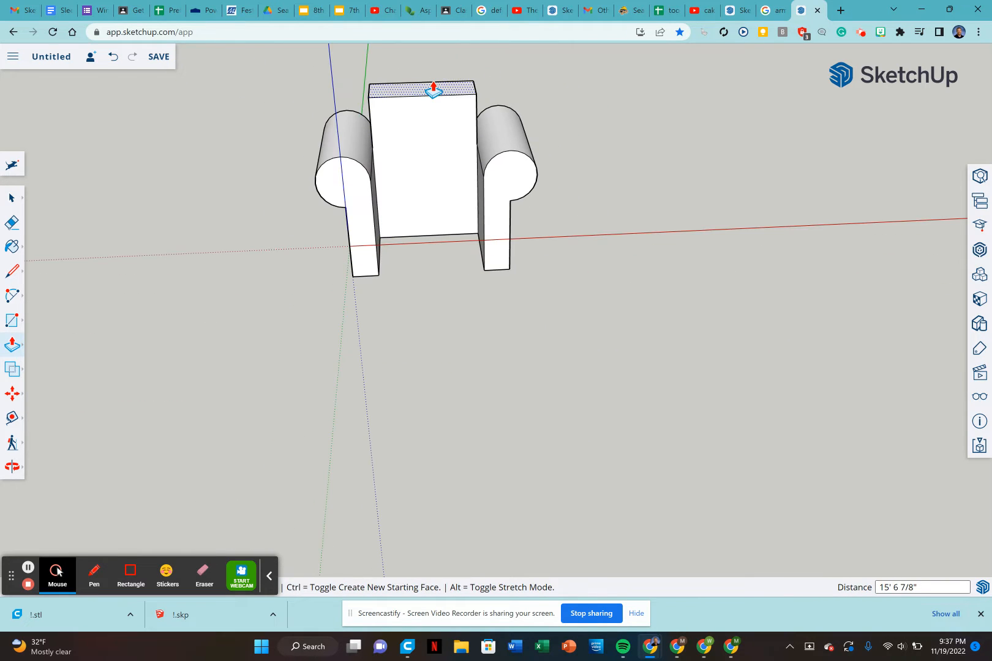
pyautogui.moveTo(433, 91); pyautogui.dragTo(434, 75)
# Widen the backrest by pulling both of its side faces outward behind the arms
pyautogui.moveTo(519, 161); pyautogui.dragTo(426, 132, button='middle')
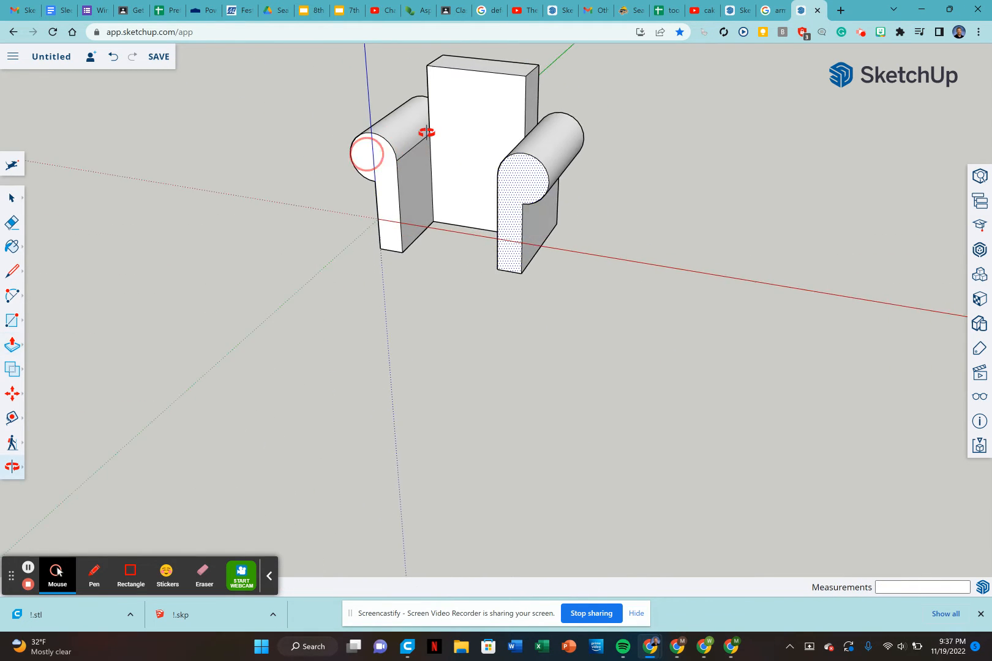
pyautogui.press('p')
pyautogui.moveTo(530, 93); pyautogui.dragTo(560, 97)
pyautogui.moveTo(560, 97); pyautogui.dragTo(319, 138, button='middle')
pyautogui.moveTo(318, 137); pyautogui.dragTo(301, 150)
# Draw a horizontal line across the backrest's front face at seat height, spanning from one arm to the other
pyautogui.moveTo(406, 235)
pyautogui.mouseDown(button='middle')
pyautogui.moveTo(459, 164)
pyautogui.moveTo(432, 184)
pyautogui.mouseUp(button='middle')
pyautogui.scroll(5, 450, 208)
pyautogui.press('l')
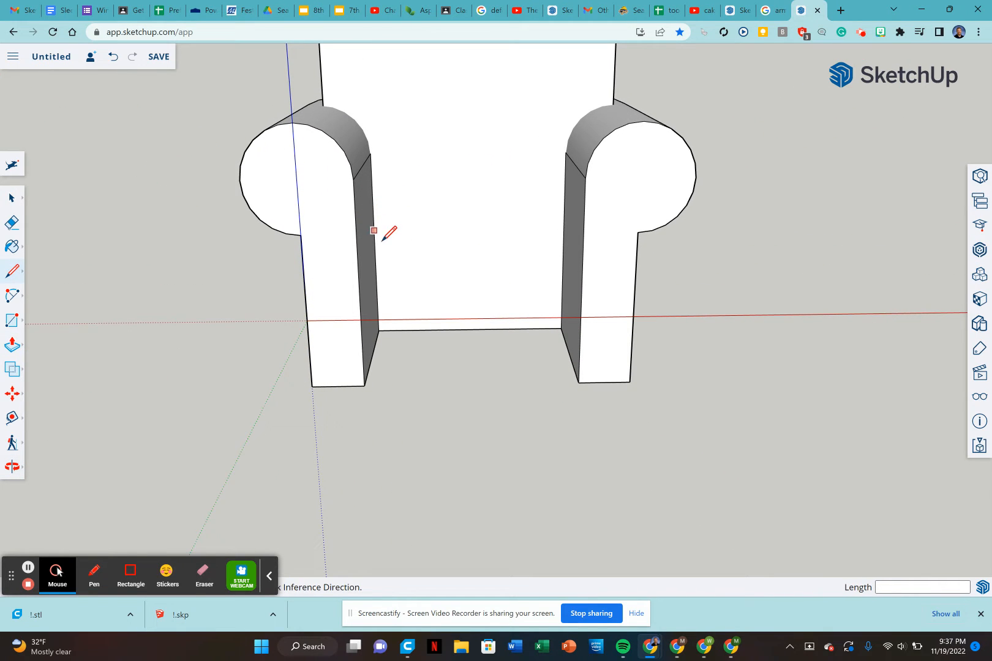
pyautogui.click(374, 235)
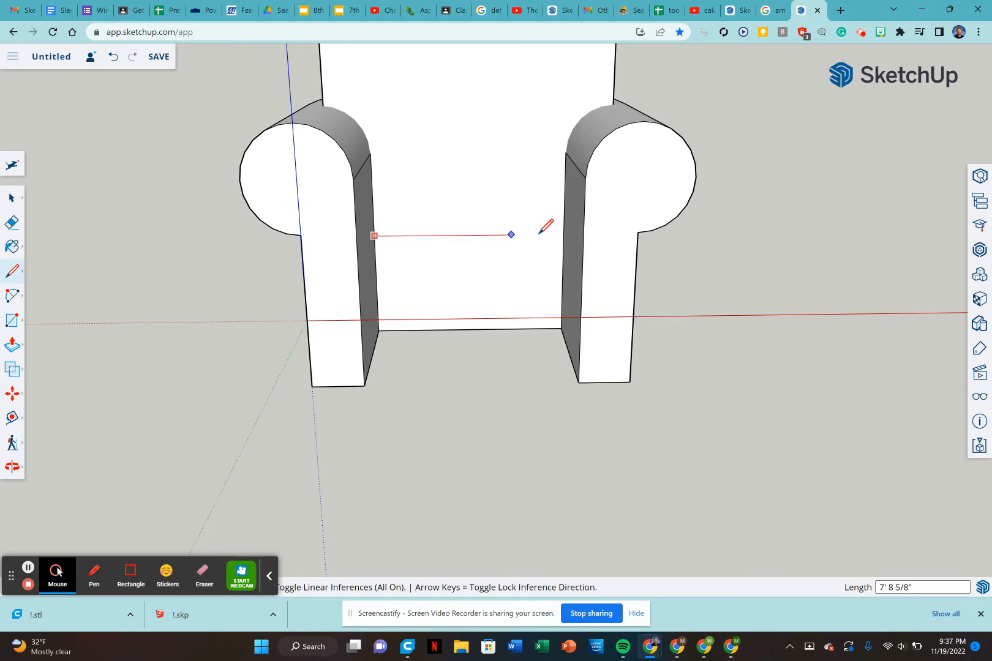
pyautogui.click(556, 234)
# Pull the face below the line forward about 8' 1 1/2" to form a seat flush with the arm fronts
pyautogui.press('p')
pyautogui.moveTo(527, 259); pyautogui.dragTo(579, 277)
pyautogui.scroll(-5, 562, 281)
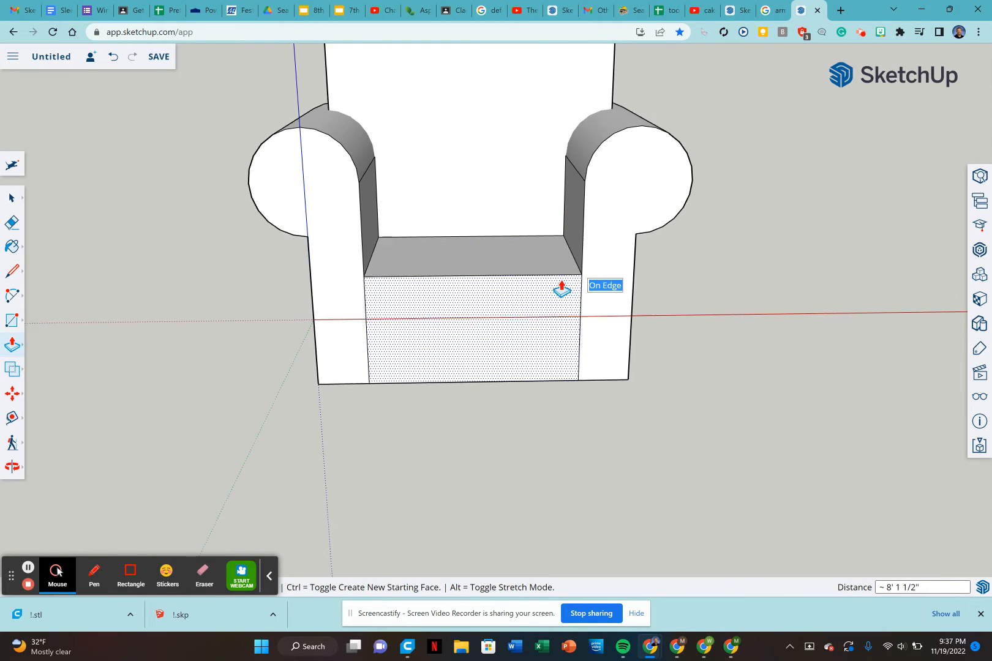
pyautogui.moveTo(591, 291); pyautogui.dragTo(494, 281, button='middle')
pyautogui.press('space')
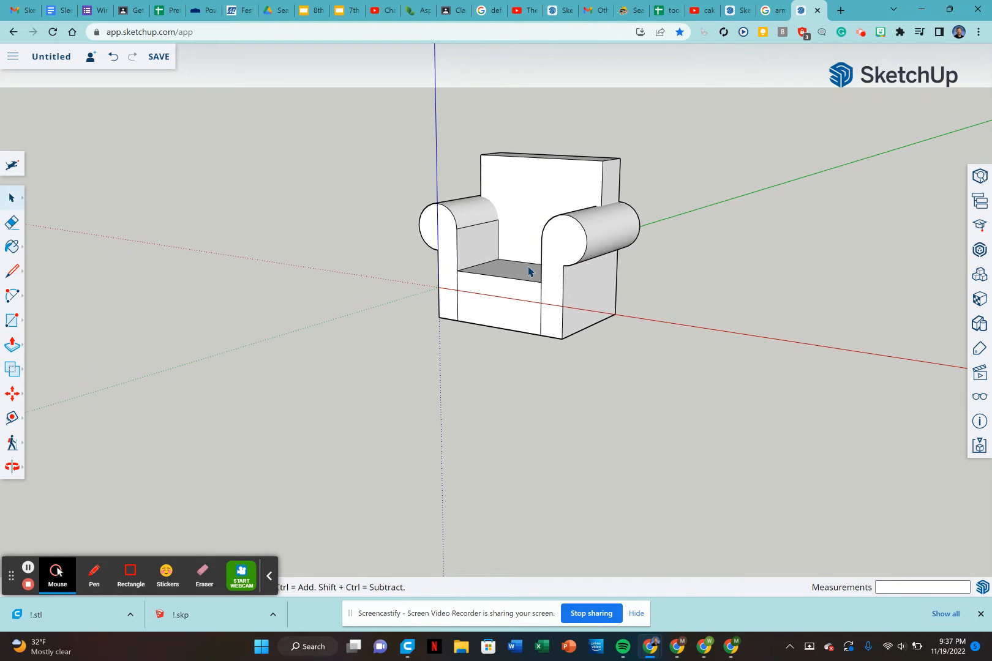
pyautogui.scroll(3, 538, 241)
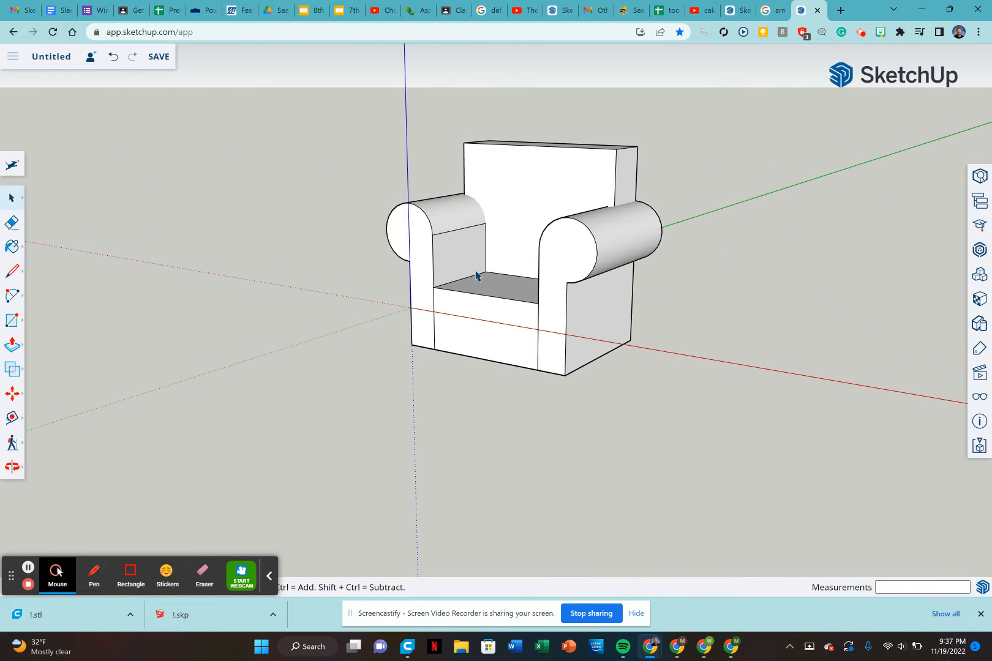
pyautogui.scroll(2, 445, 289)
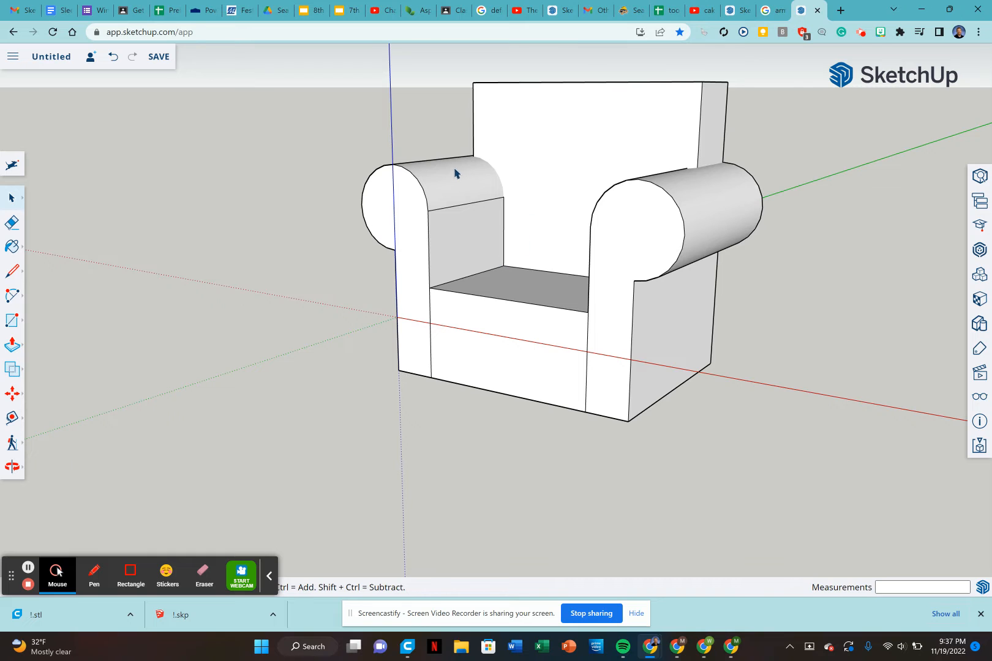
# Round the backrest's top corner on the far side from the origin with an arc, pushing the corner piece out through the full thickness
pyautogui.click(678, 150)
pyautogui.moveTo(715, 118); pyautogui.dragTo(657, 201, button='middle')
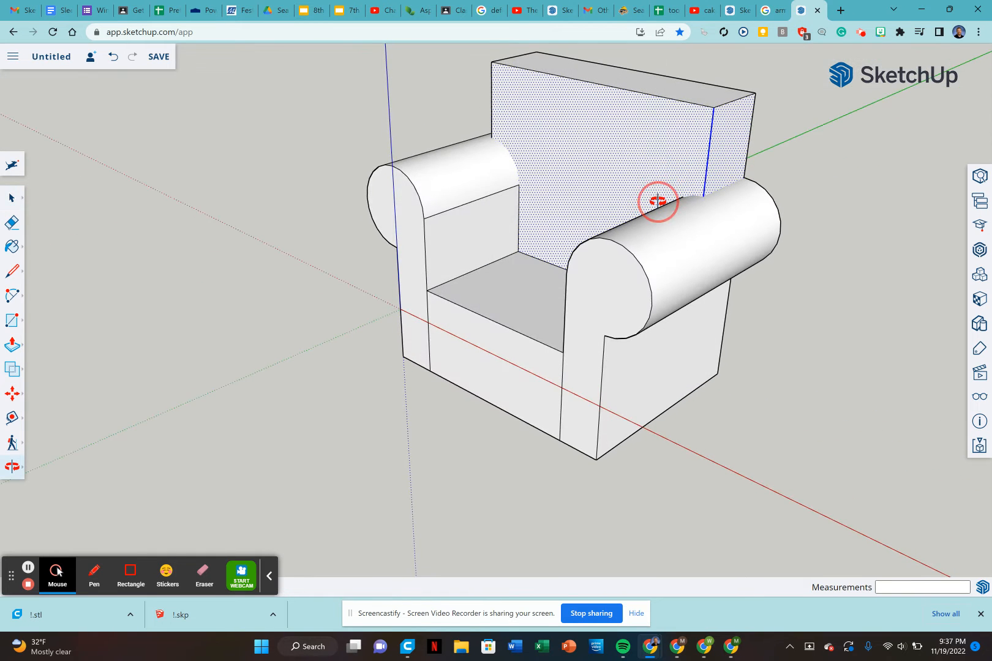
pyautogui.press('a')
pyautogui.click(679, 100)
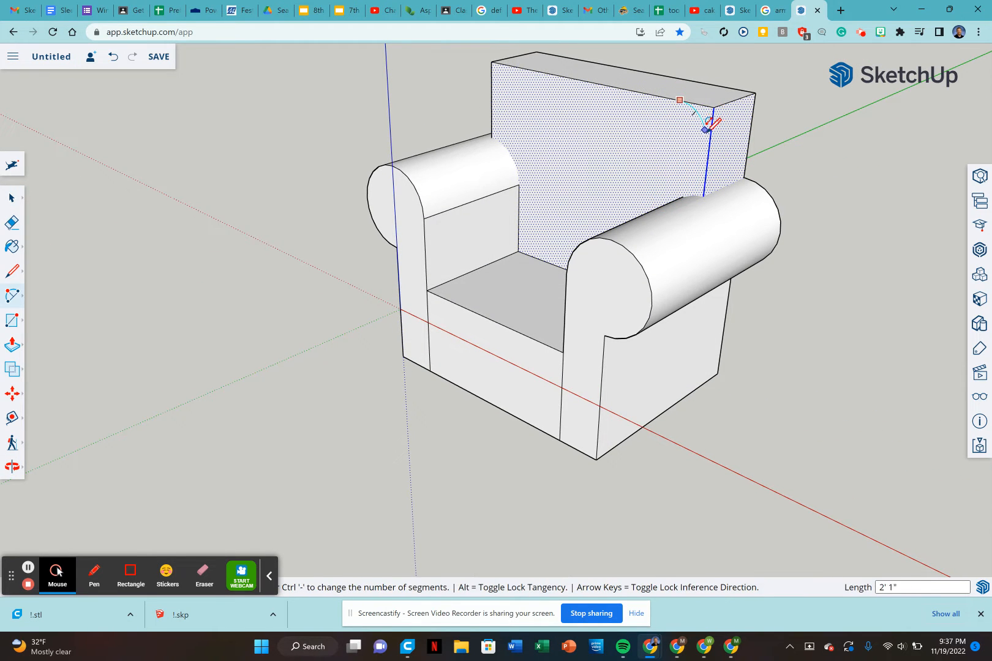
pyautogui.click(710, 145)
pyautogui.press('p')
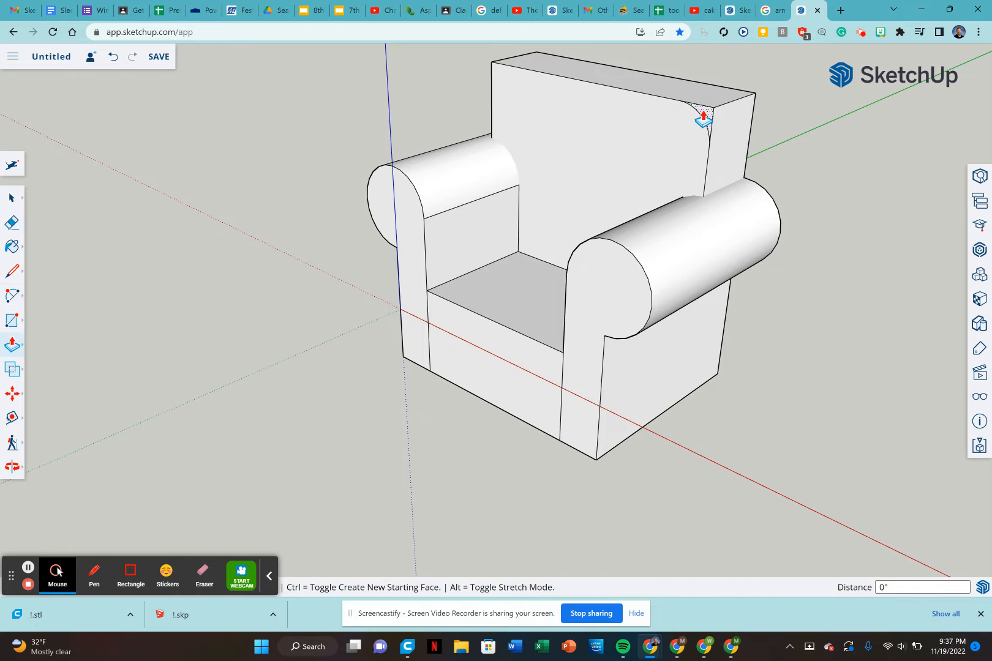
pyautogui.moveTo(706, 115); pyautogui.dragTo(756, 99)
# Round the backrest's other top corner with an arc and push the corner piece about 4' 1 15/16" through the backrest
pyautogui.moveTo(584, 150); pyautogui.dragTo(635, 141, button='middle')
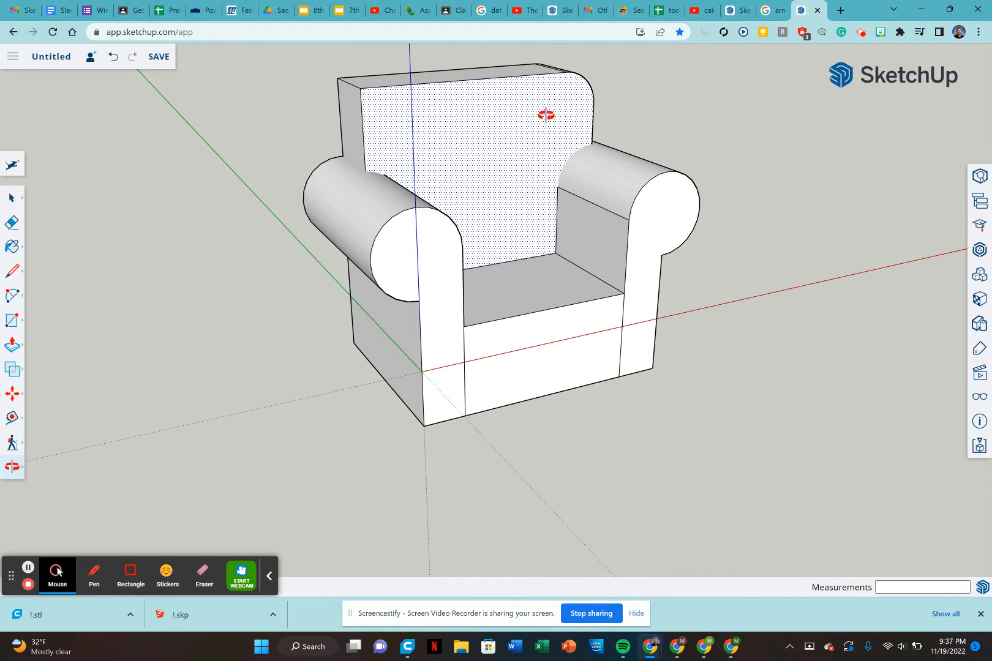
pyautogui.press('a')
pyautogui.scroll(3, 454, 92)
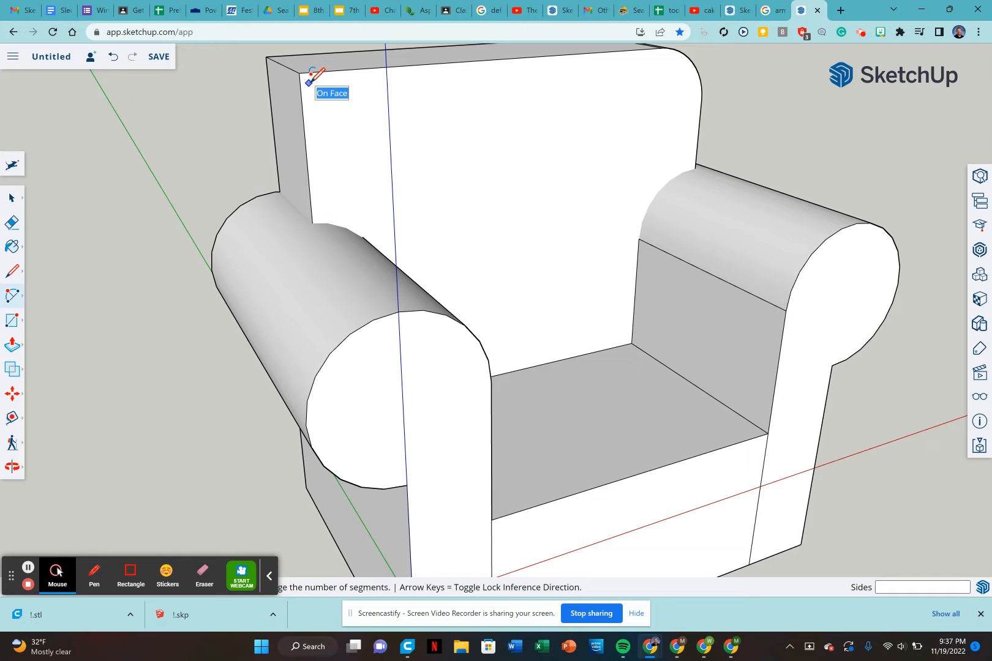
pyautogui.click(307, 83)
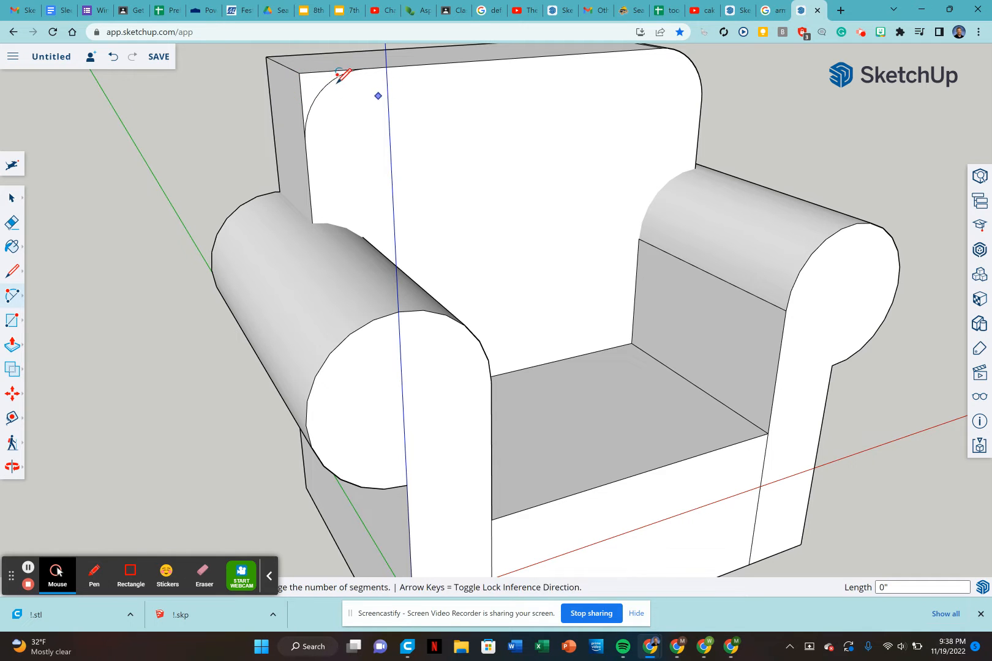
pyautogui.press('p')
pyautogui.moveTo(313, 85); pyautogui.dragTo(235, 64)
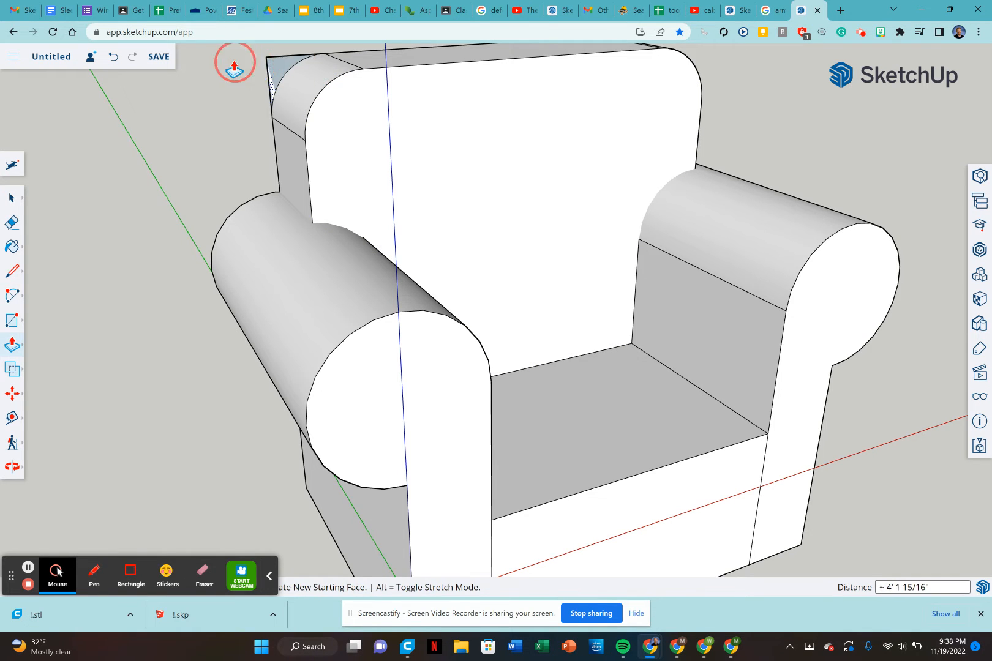
pyautogui.scroll(-2, 351, 114)
pyautogui.scroll(-2, 351, 117)
# Draw a large rectangle on the ground beside the armchair as the outline of a tabletop
pyautogui.press('o')
pyautogui.moveTo(611, 248); pyautogui.dragTo(330, 239)
pyautogui.press('h')
pyautogui.moveTo(619, 334); pyautogui.dragTo(410, 340)
pyautogui.scroll(-2, 411, 337)
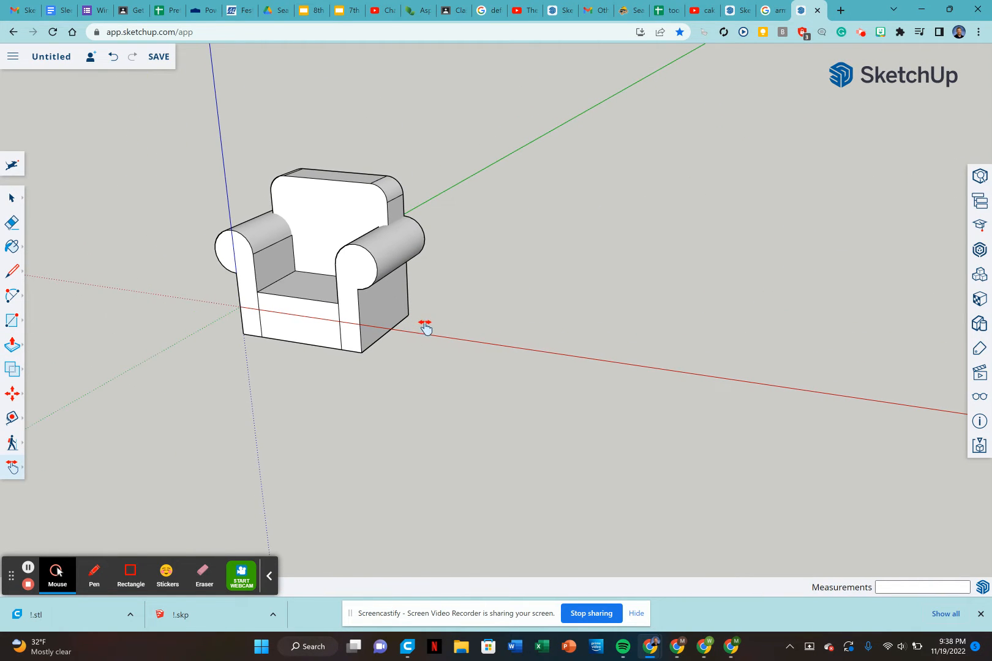
pyautogui.press('r')
pyautogui.moveTo(472, 314); pyautogui.dragTo(470, 178)
# Extrude the rectangle upward, then push its underside up about 8' 9 7/16" to leave a thin raised tabletop
pyautogui.press('p')
pyautogui.press('o')
pyautogui.press('p')
pyautogui.scroll(2, 447, 174)
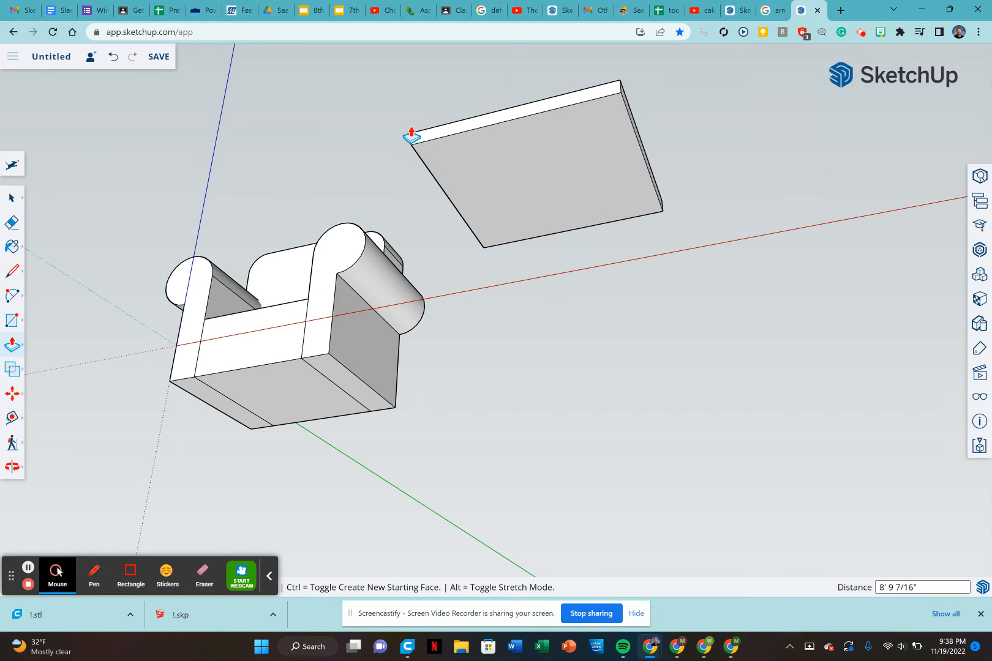
pyautogui.press('r')
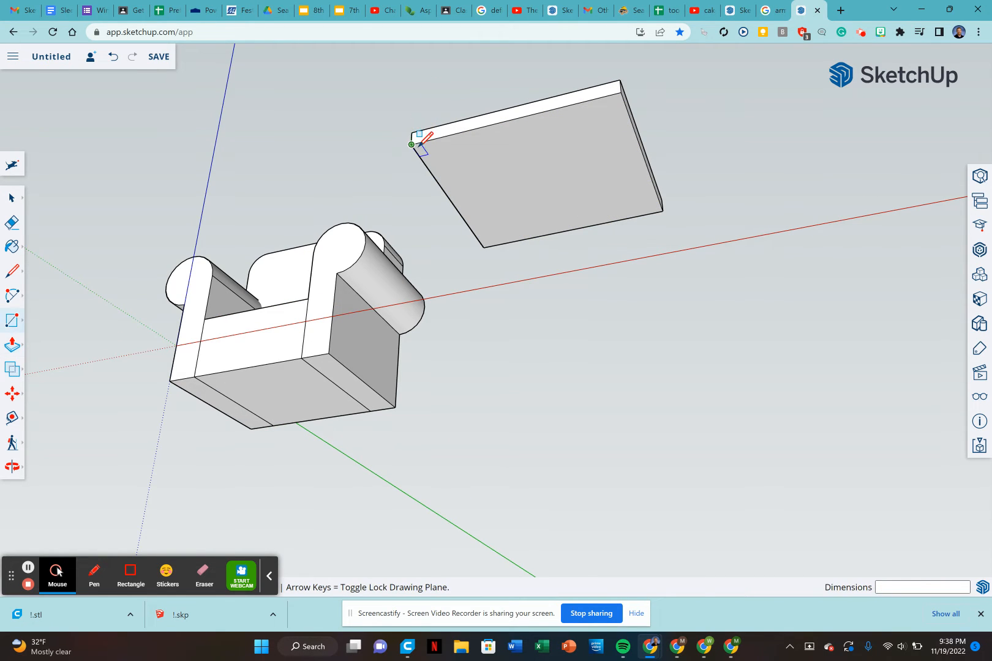
pyautogui.scroll(3, 420, 142)
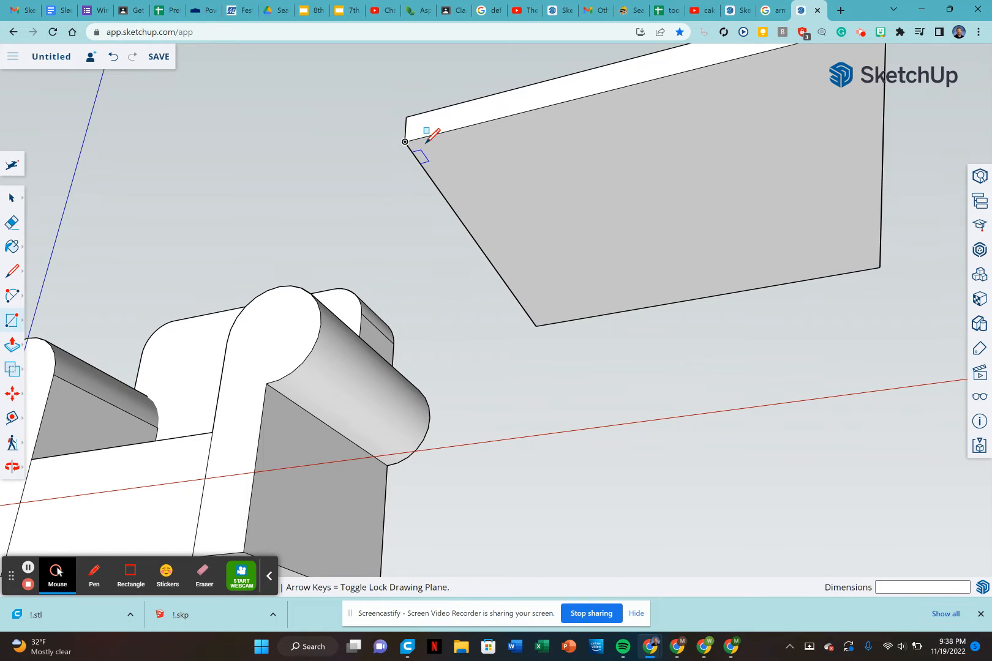
pyautogui.scroll(2, 427, 141)
pyautogui.moveTo(416, 136); pyautogui.dragTo(507, 177)
pyautogui.hotkey('ctrl', 'z')
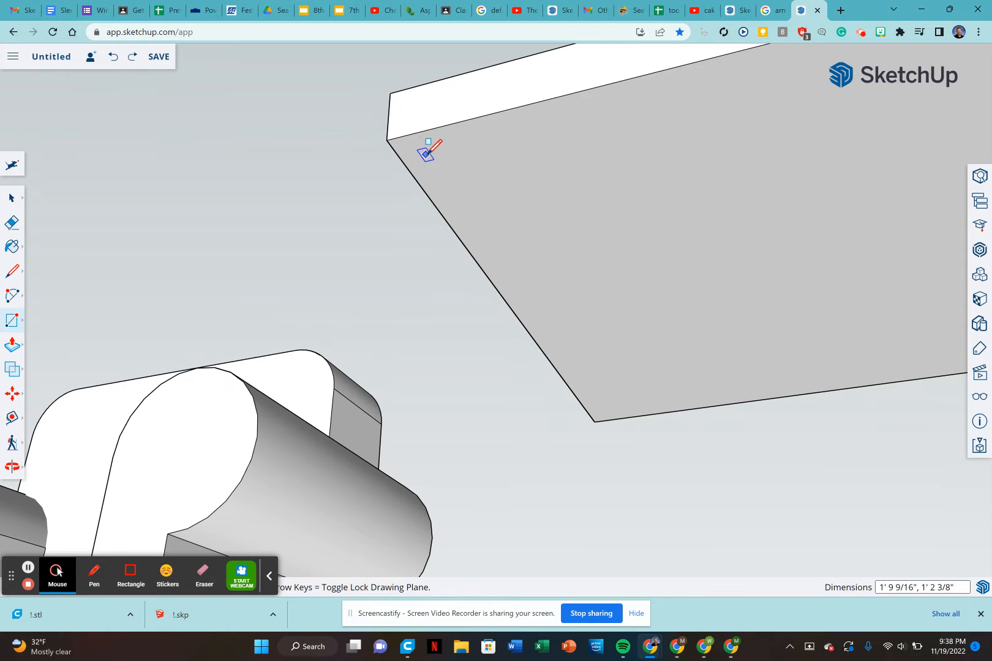
pyautogui.moveTo(427, 155); pyautogui.dragTo(490, 177)
pyautogui.hotkey('ctrl', 'z')
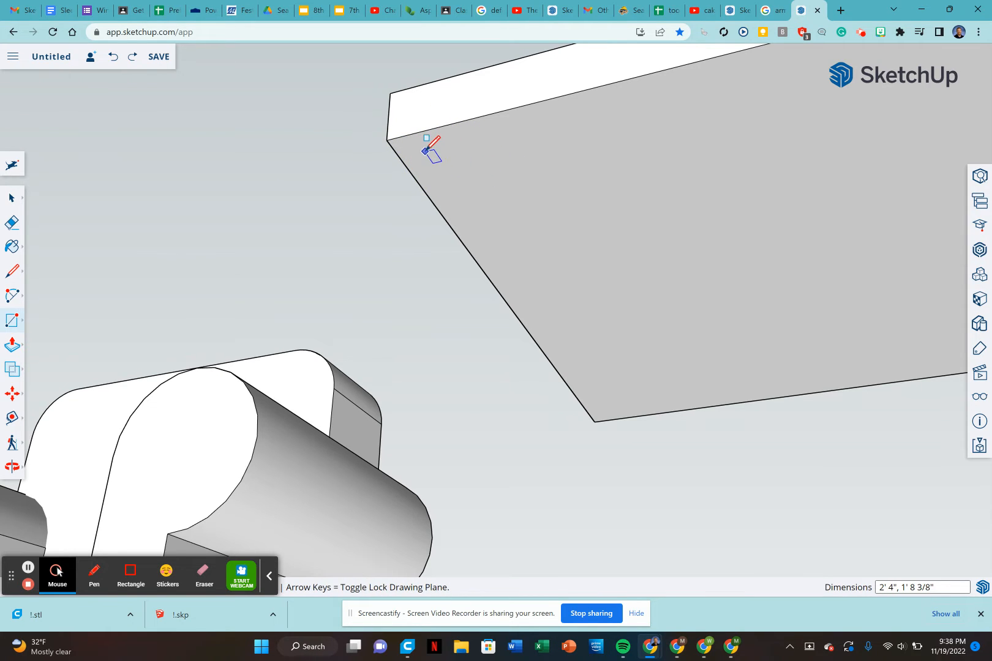
# Draw a small rectangle near a corner of the tabletop's underside and make it a component named leg
pyautogui.moveTo(420, 149); pyautogui.dragTo(492, 173)
pyautogui.scroll(-4, 484, 150)
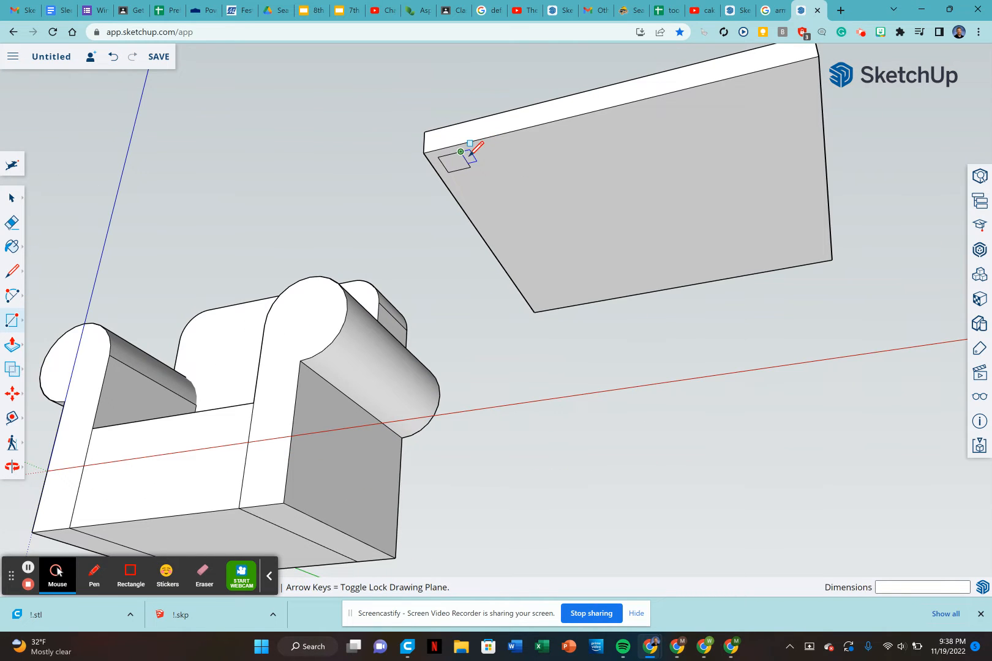
pyautogui.press('space')
pyautogui.scroll(3, 464, 166)
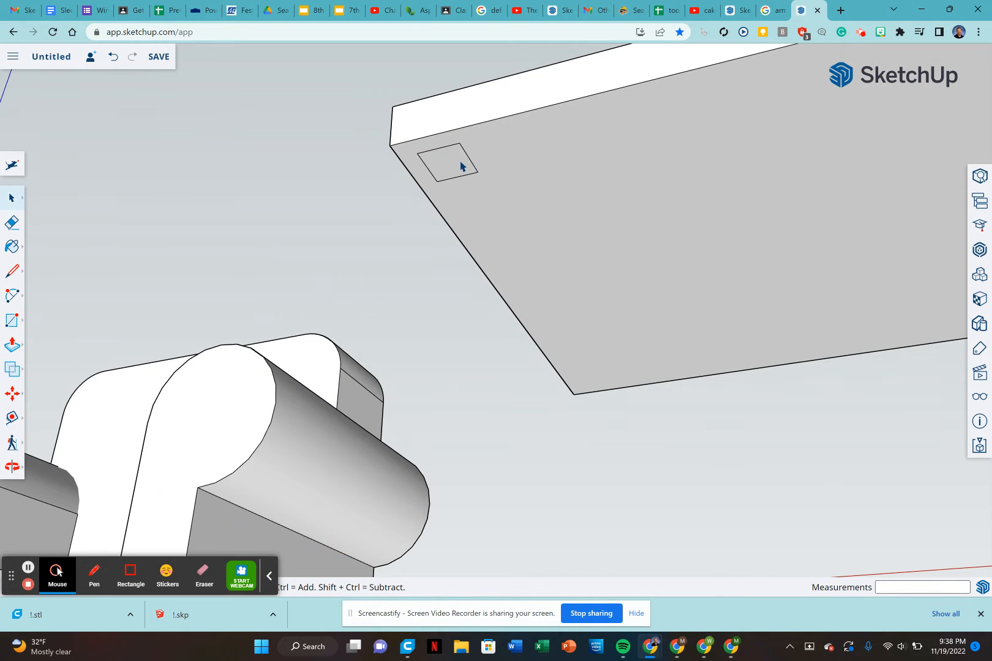
pyautogui.doubleClick(454, 165)
pyautogui.rightClick(455, 166)
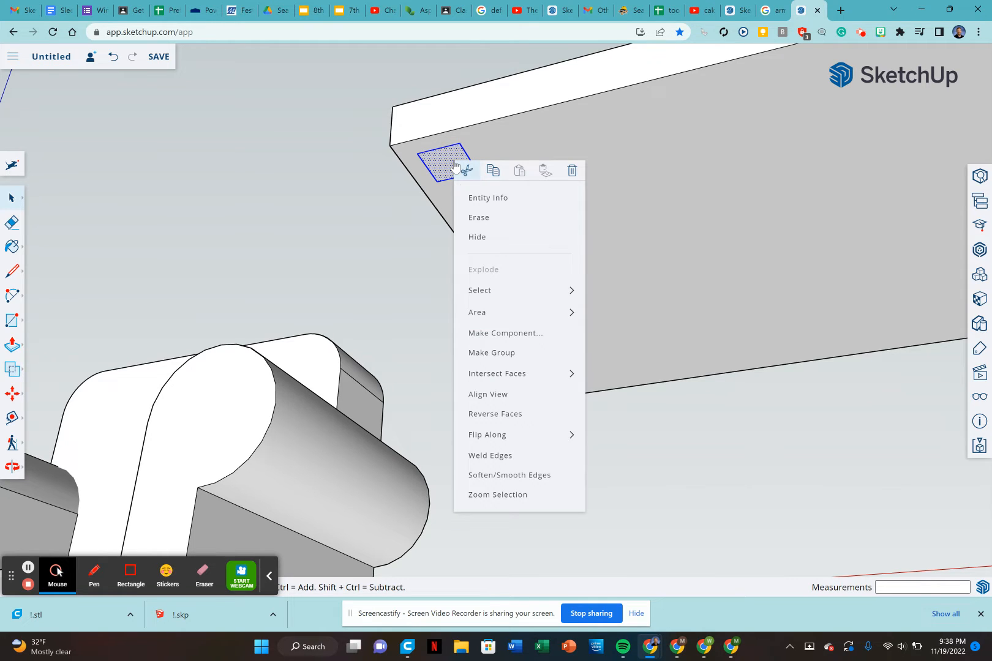
pyautogui.click(520, 333)
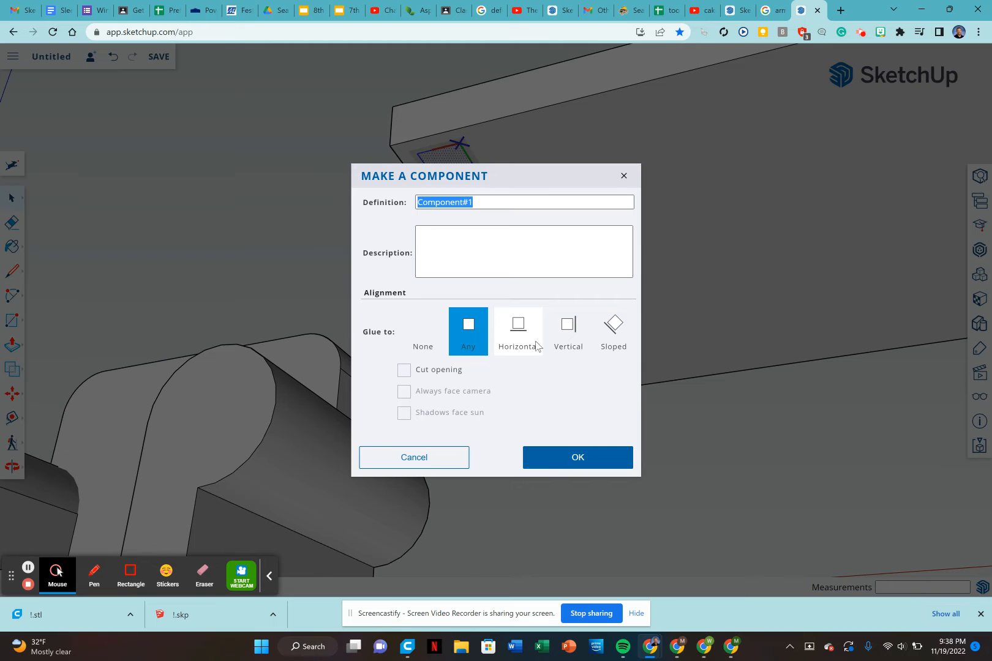
pyautogui.press('BackSpace')
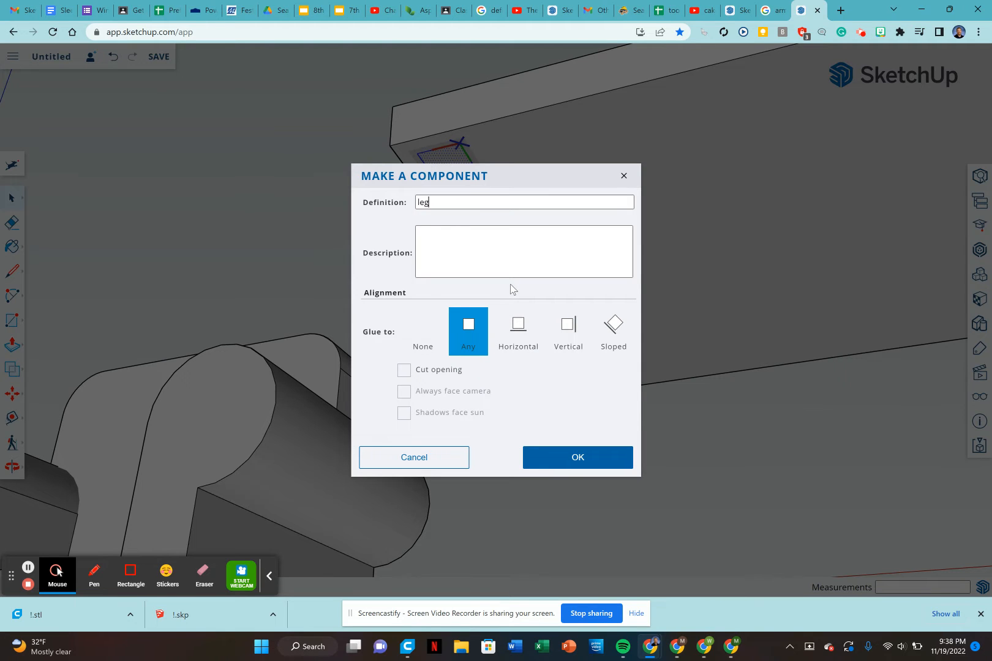
pyautogui.click(571, 458)
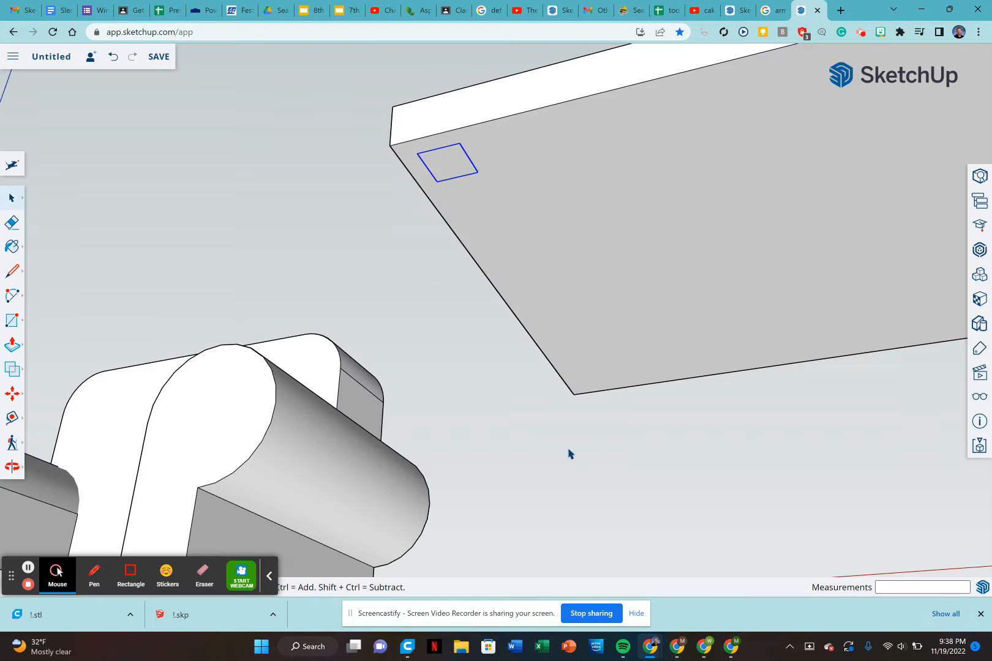
# Move the leg component about 1 13/16" across the underside, closer to the tabletop's corner
pyautogui.press('m')
pyautogui.moveTo(564, 447); pyautogui.dragTo(531, 297, button='middle')
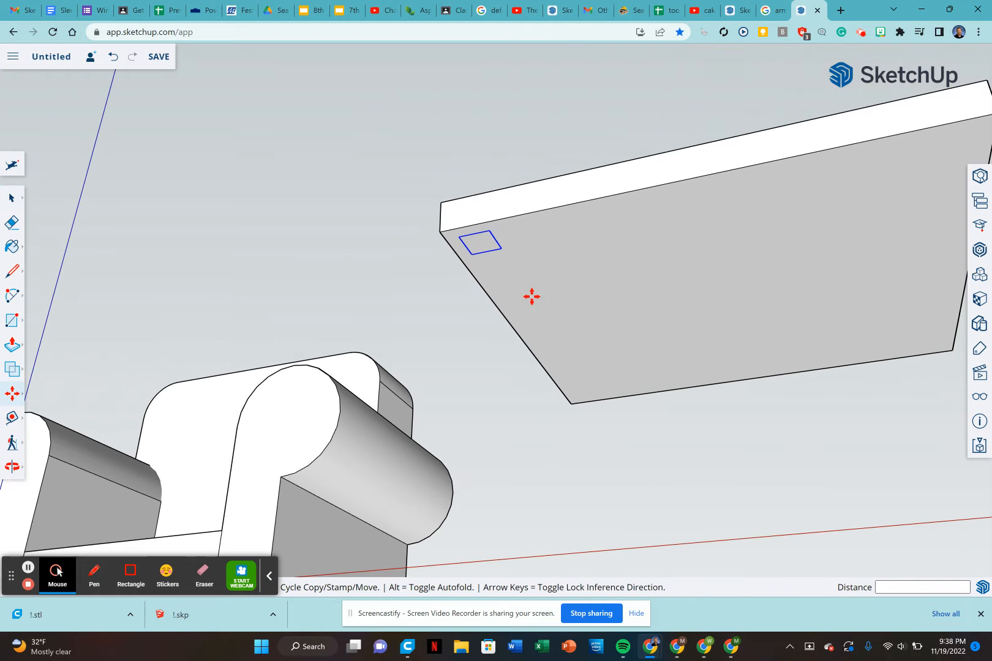
pyautogui.scroll(10, 494, 236)
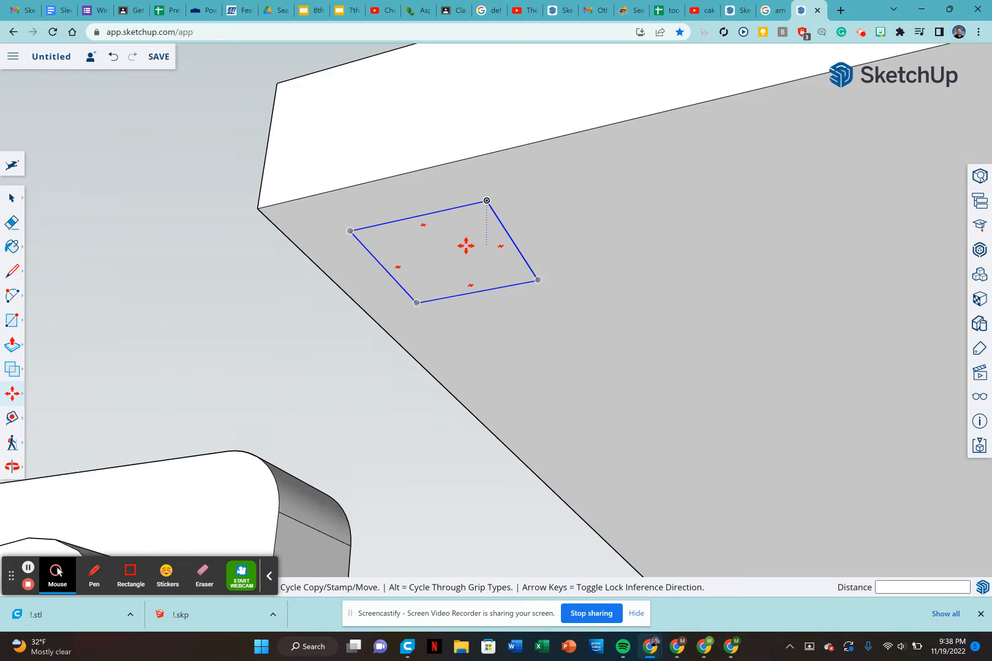
pyautogui.click(440, 253)
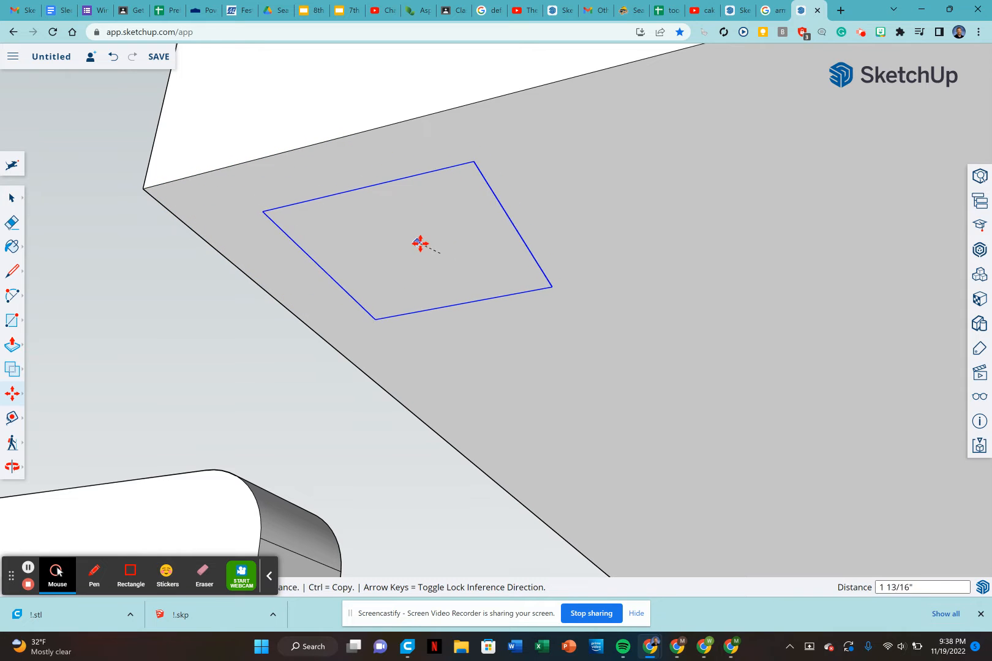
pyautogui.click(421, 245)
pyautogui.scroll(-5, 420, 243)
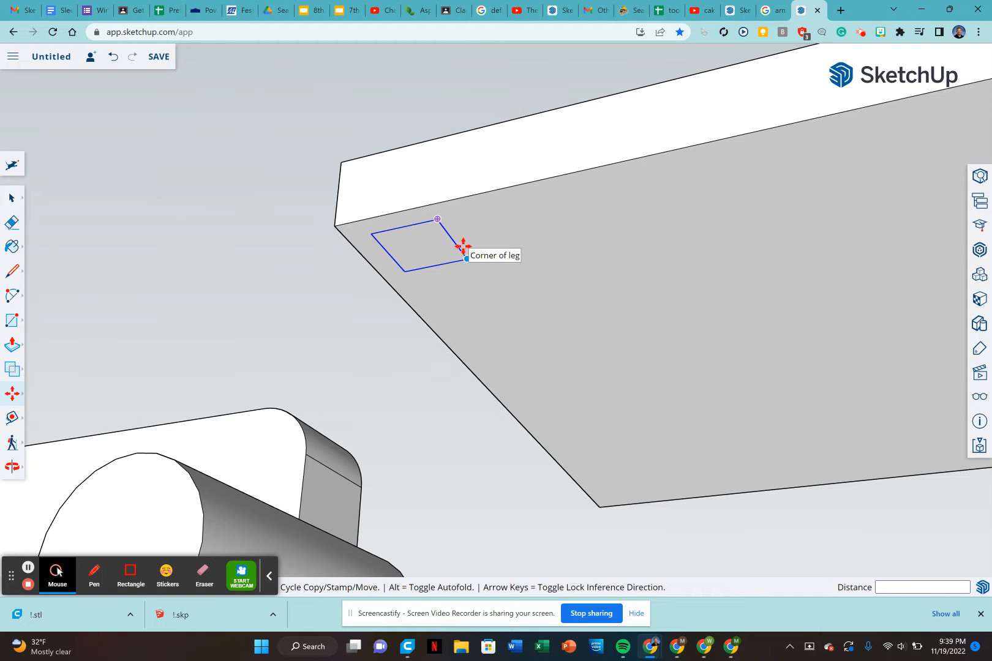
# Copy the leg component about 14' 6 13/16" to the adjacent corner along the tabletop's long edge
pyautogui.press('ctrl')
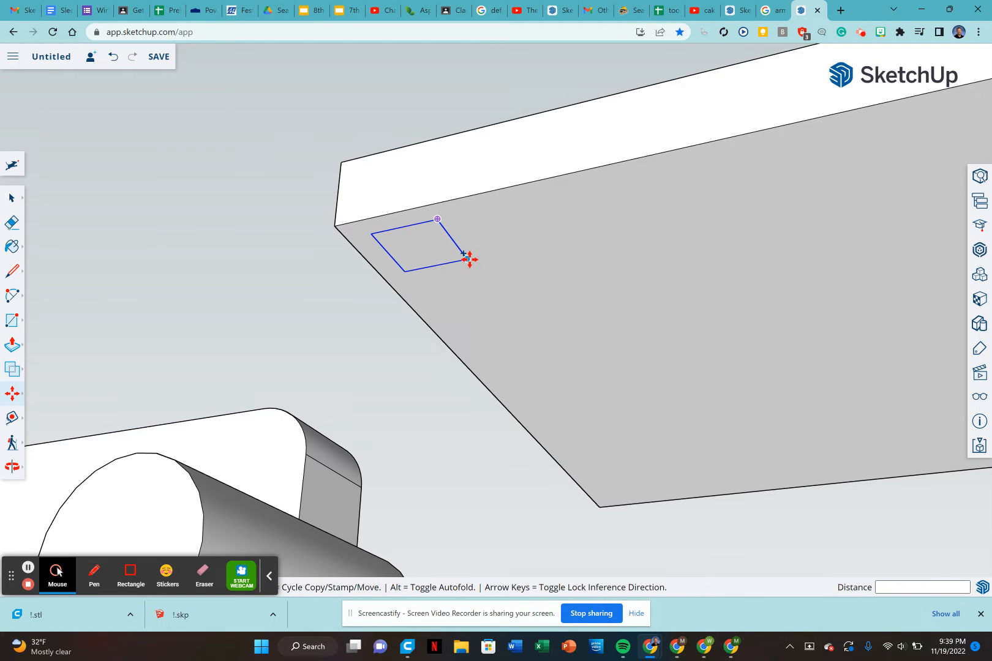
pyautogui.click(470, 260)
pyautogui.scroll(-4, 479, 262)
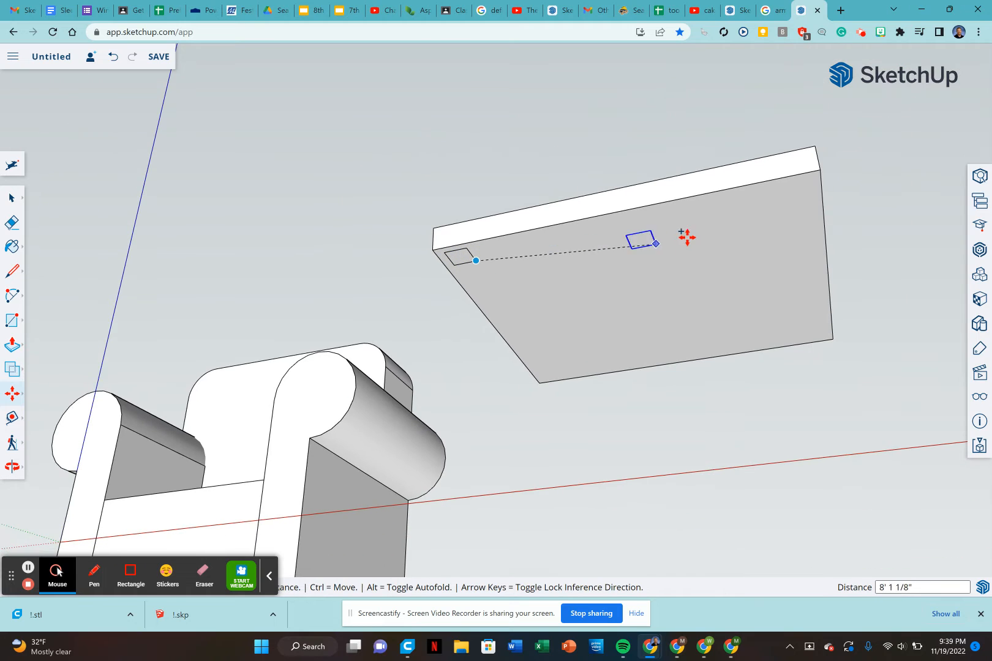
pyautogui.click(810, 192)
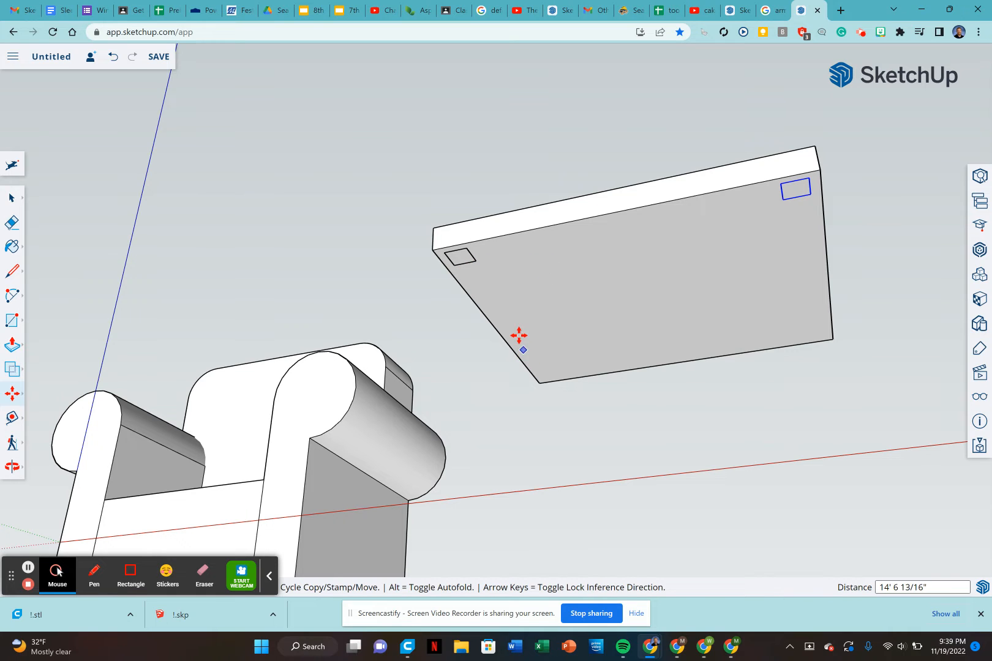
# Copy both leg components together about 13' 11/16" across the tabletop's underside to the two opposite corners
pyautogui.press('space')
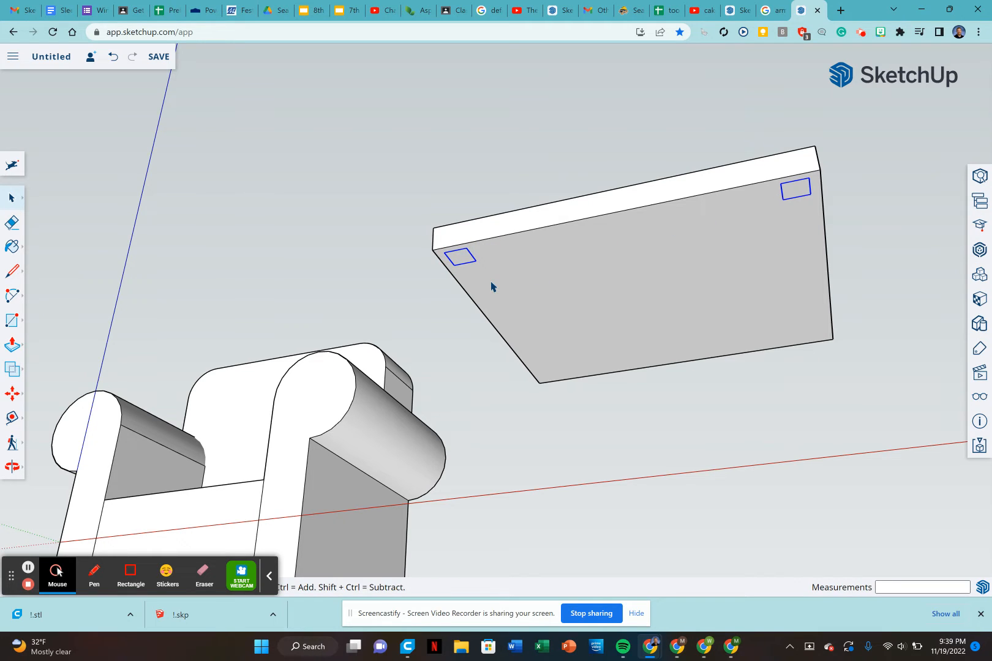
pyautogui.press('m')
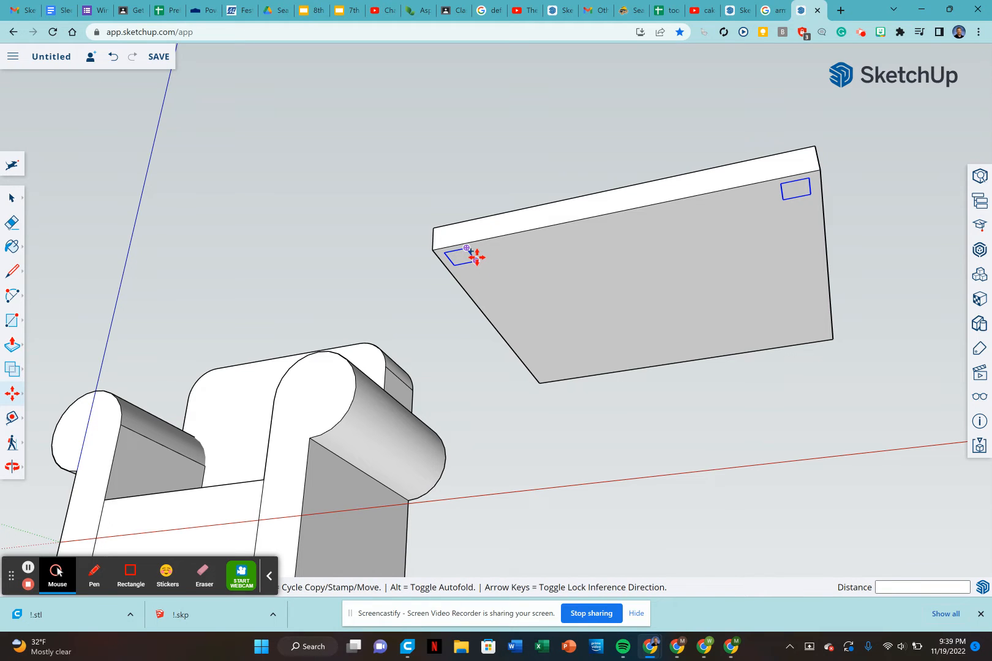
pyautogui.press('ctrl')
pyautogui.click(476, 260)
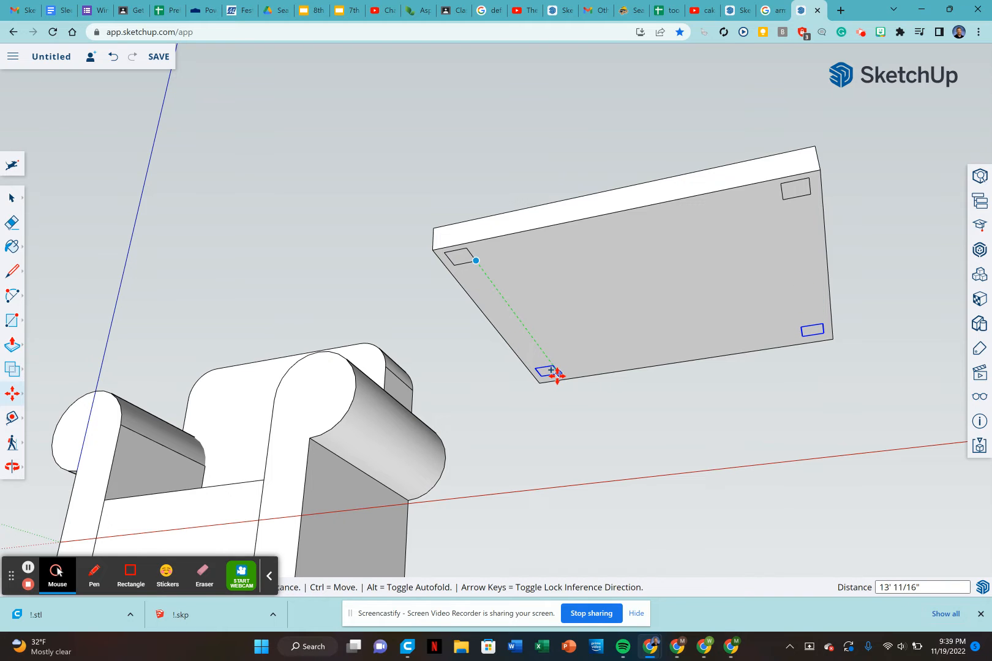
pyautogui.click(558, 372)
pyautogui.press('space')
pyautogui.click(560, 398)
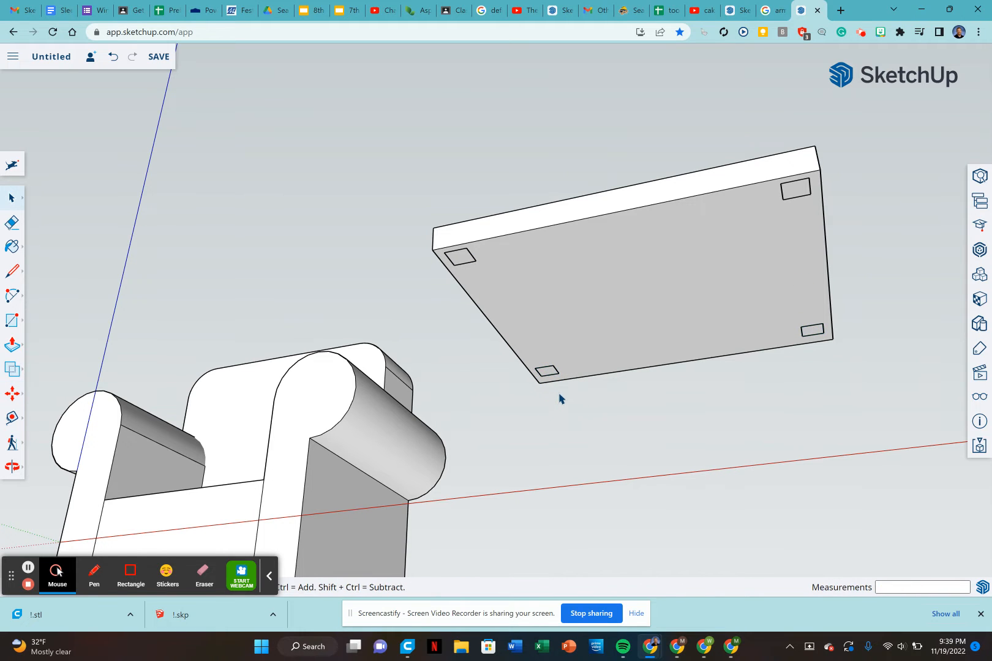
pyautogui.scroll(-3, 554, 398)
pyautogui.scroll(2, 554, 398)
pyautogui.scroll(-1, 554, 398)
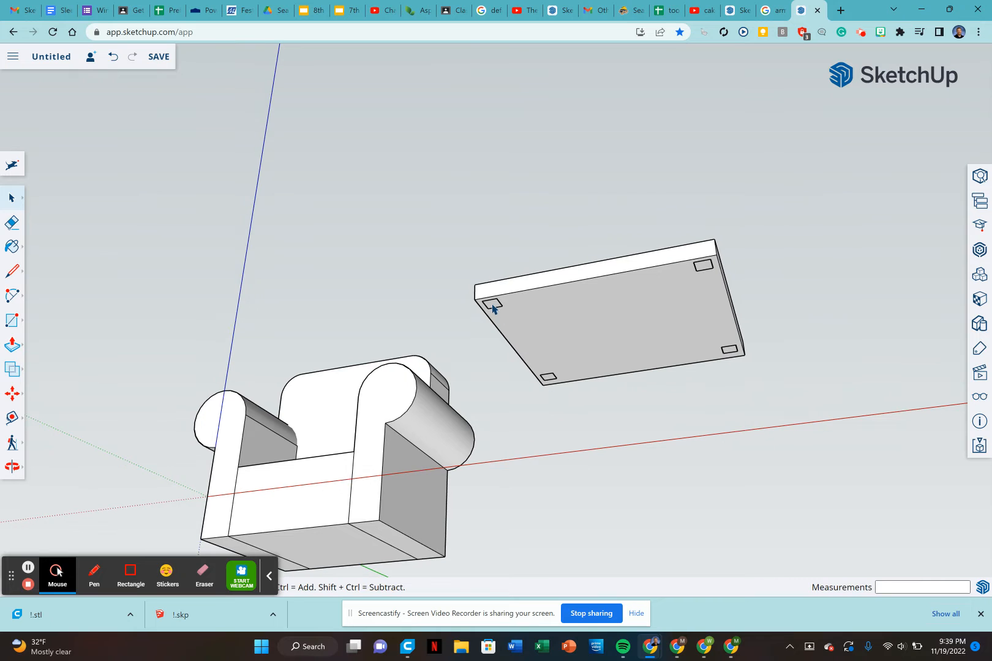
pyautogui.press('p')
pyautogui.click(492, 308)
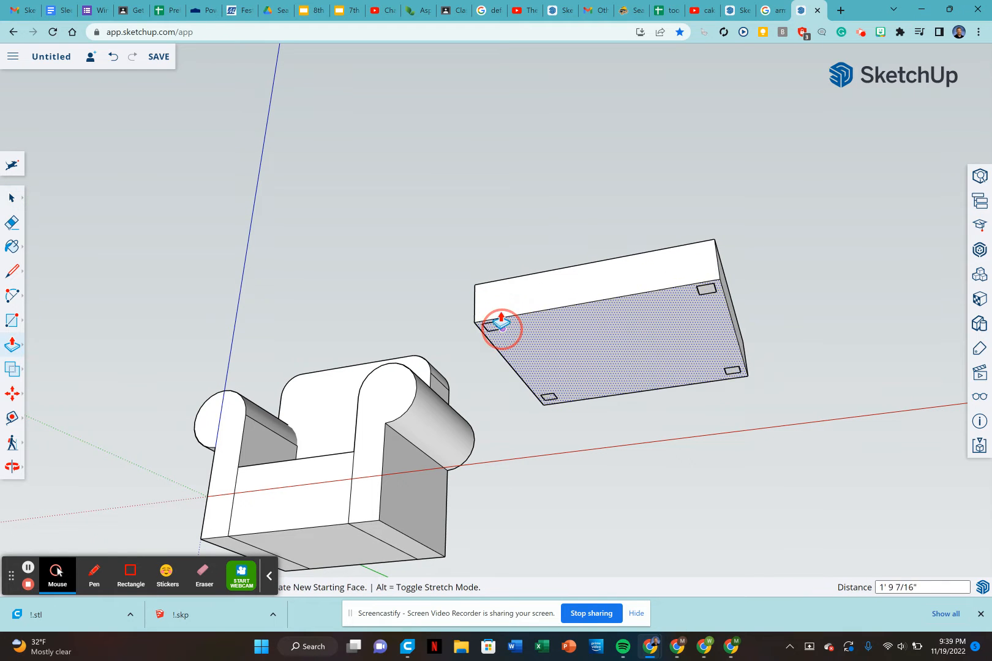
pyautogui.moveTo(499, 307); pyautogui.dragTo(501, 313)
pyautogui.hotkey('ctrl', 'z')
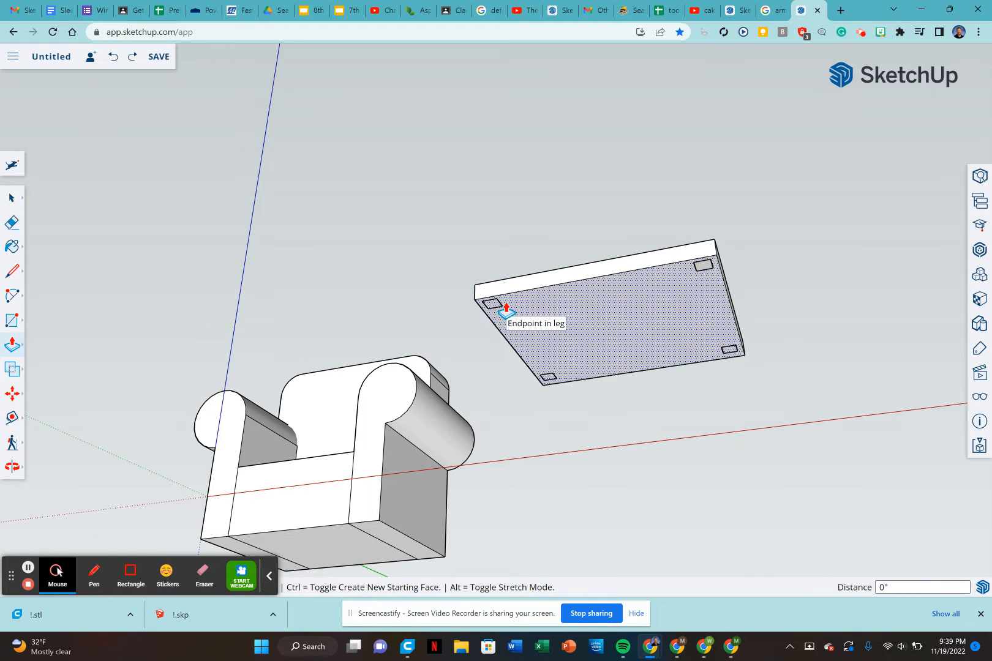
# Open a leg component for editing, extrude its rectangle down about 12' 3 1/16" to the armchair's base level, and close the component
pyautogui.scroll(2, 503, 305)
pyautogui.press('space')
pyautogui.doubleClick(496, 308)
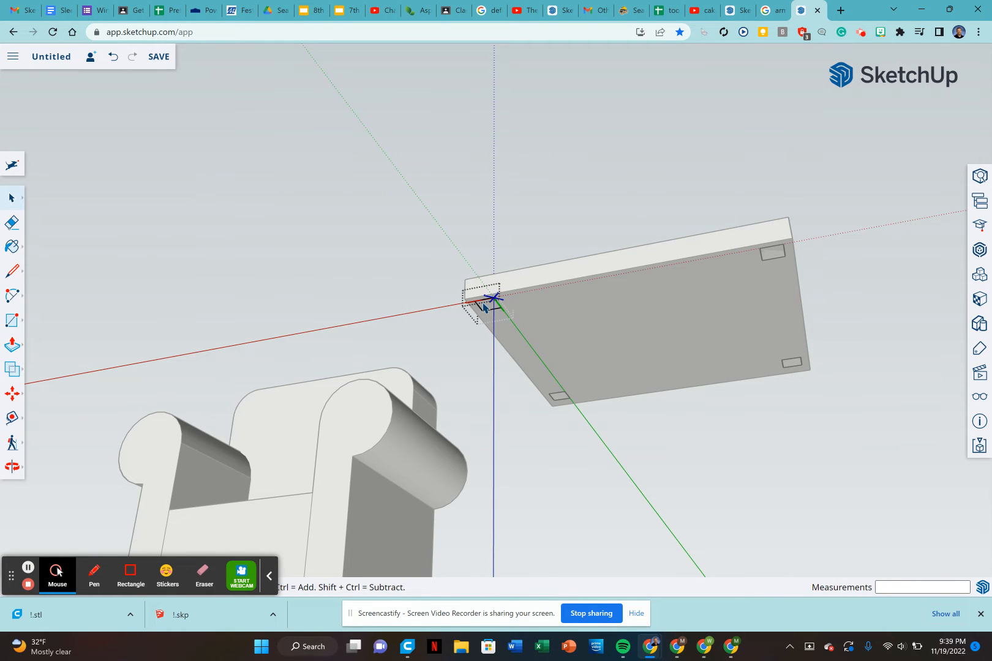
pyautogui.scroll(-2, 483, 307)
pyautogui.press('p')
pyautogui.moveTo(485, 306); pyautogui.dragTo(397, 518)
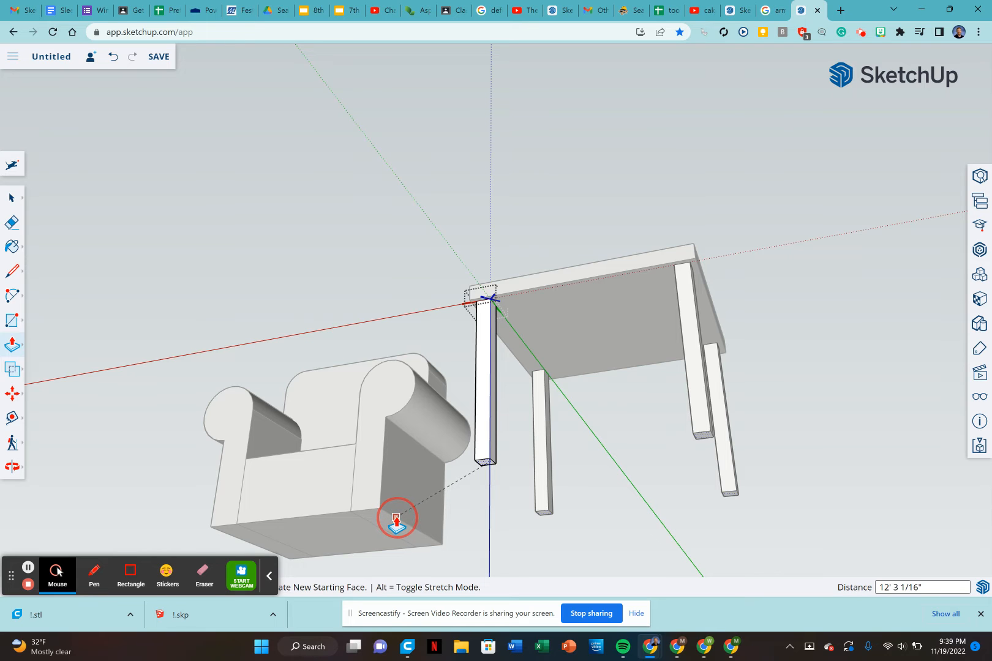
pyautogui.scroll(-5, 396, 520)
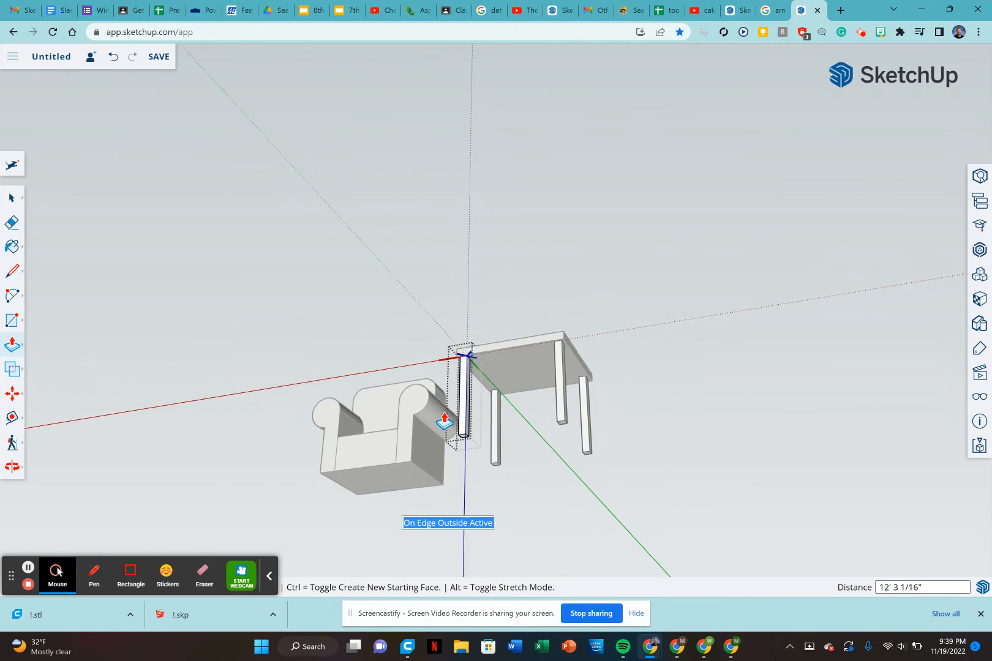
pyautogui.moveTo(489, 302); pyautogui.dragTo(617, 348, button='middle')
pyautogui.click(524, 365)
pyautogui.scroll(4, 516, 380)
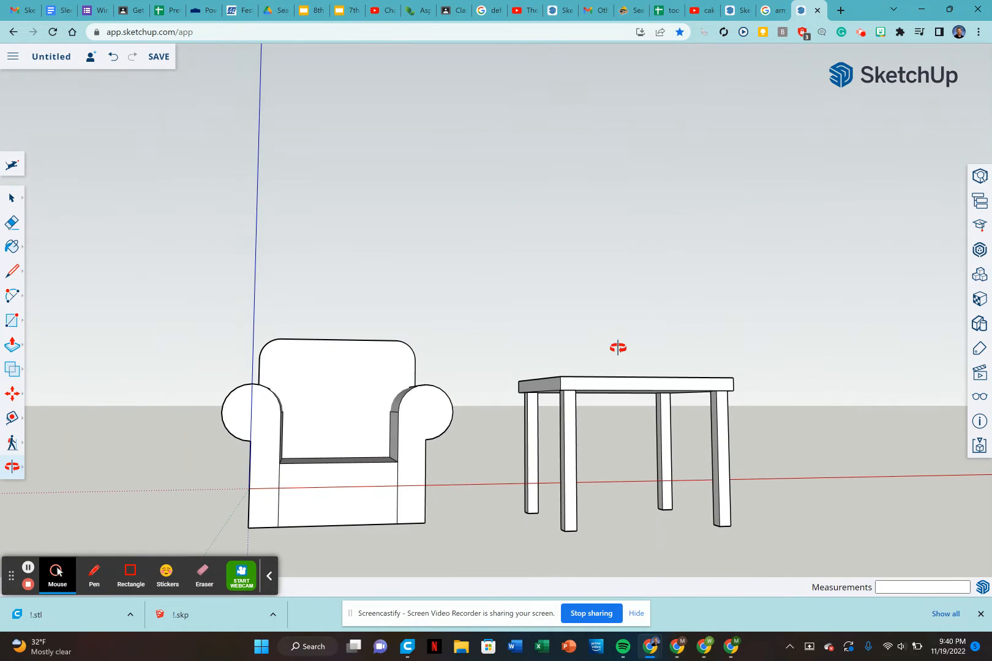
# Select the whole table and scale it down uniformly from a tabletop corner so it is smaller beside the armchair
pyautogui.scroll(-2, 600, 362)
pyautogui.moveTo(529, 331); pyautogui.dragTo(748, 524)
pyautogui.moveTo(672, 371); pyautogui.dragTo(420, 491, button='middle')
pyautogui.press('s')
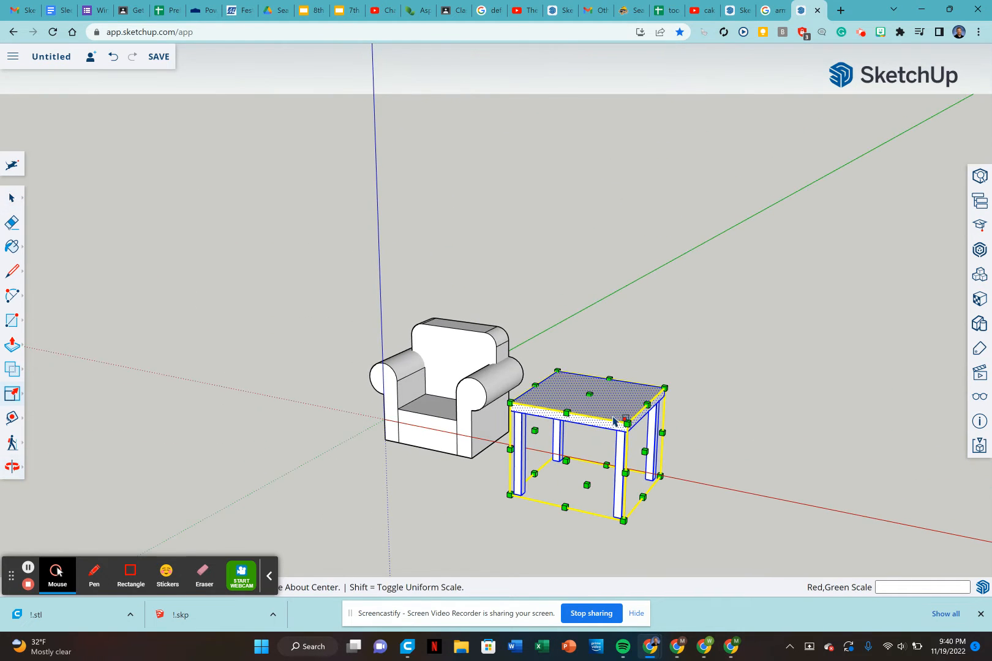
pyautogui.click(626, 424)
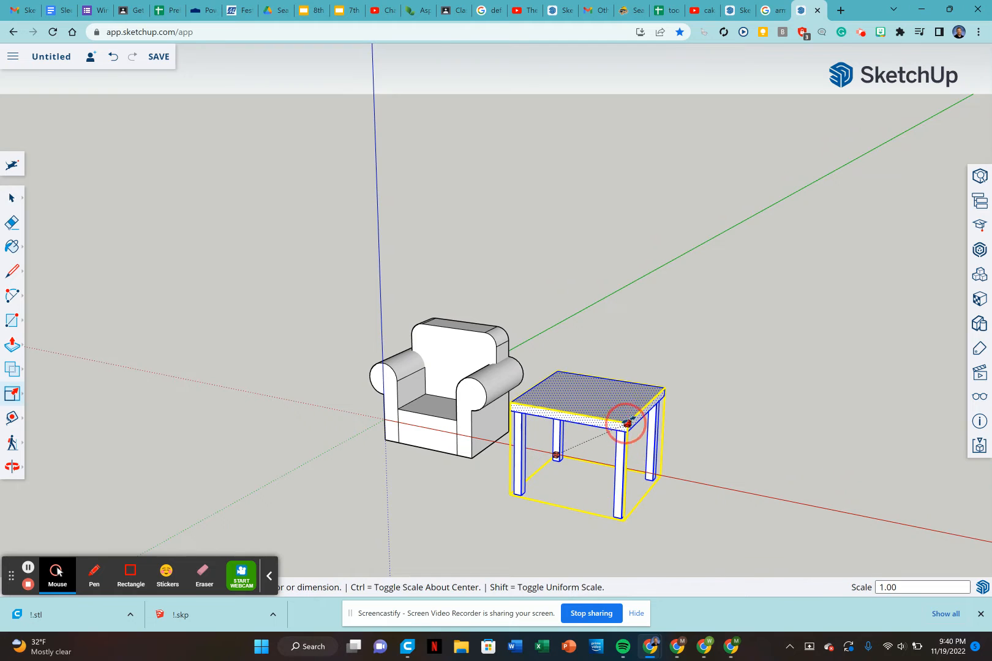
pyautogui.click(602, 443)
pyautogui.press('space')
pyautogui.click(638, 361)
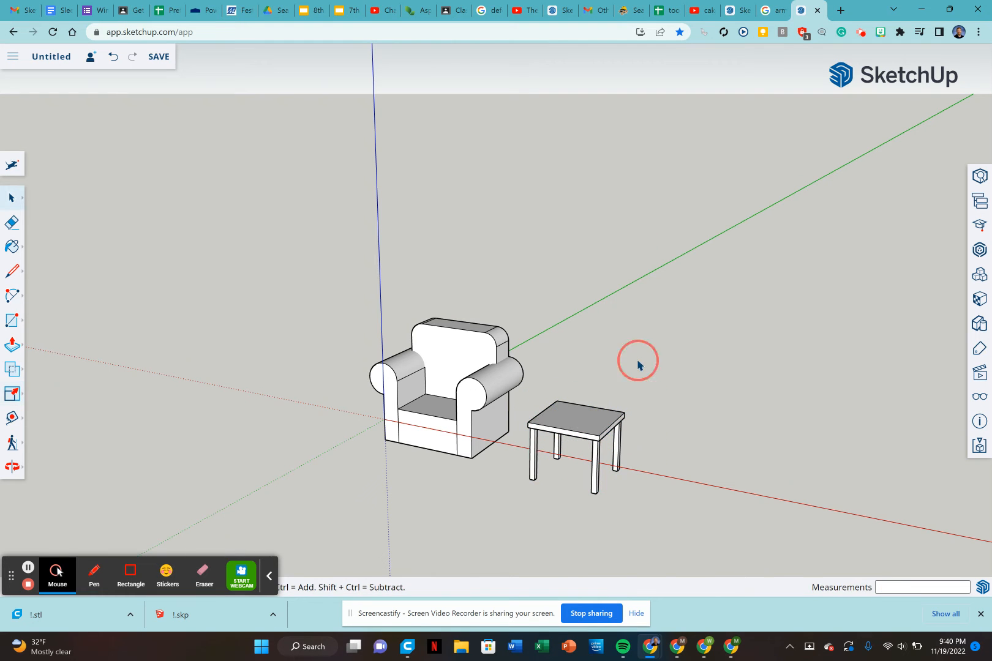
pyautogui.moveTo(562, 447); pyautogui.dragTo(577, 415, button='middle')
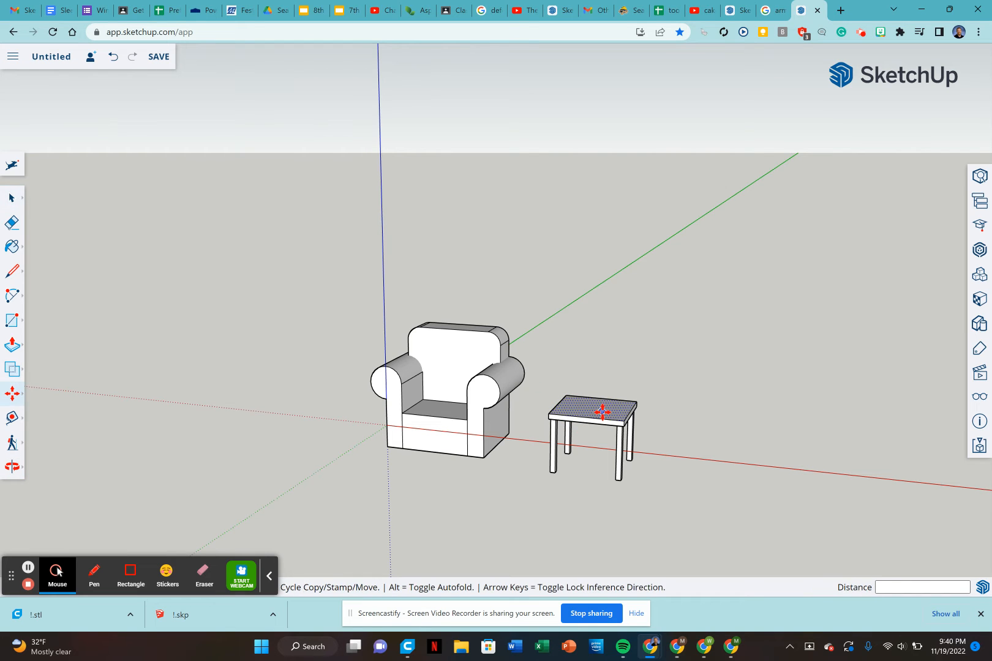
pyautogui.moveTo(603, 412)
pyautogui.mouseDown()
pyautogui.moveTo(567, 412)
pyautogui.moveTo(586, 450)
pyautogui.moveTo(594, 423)
pyautogui.mouseUp()
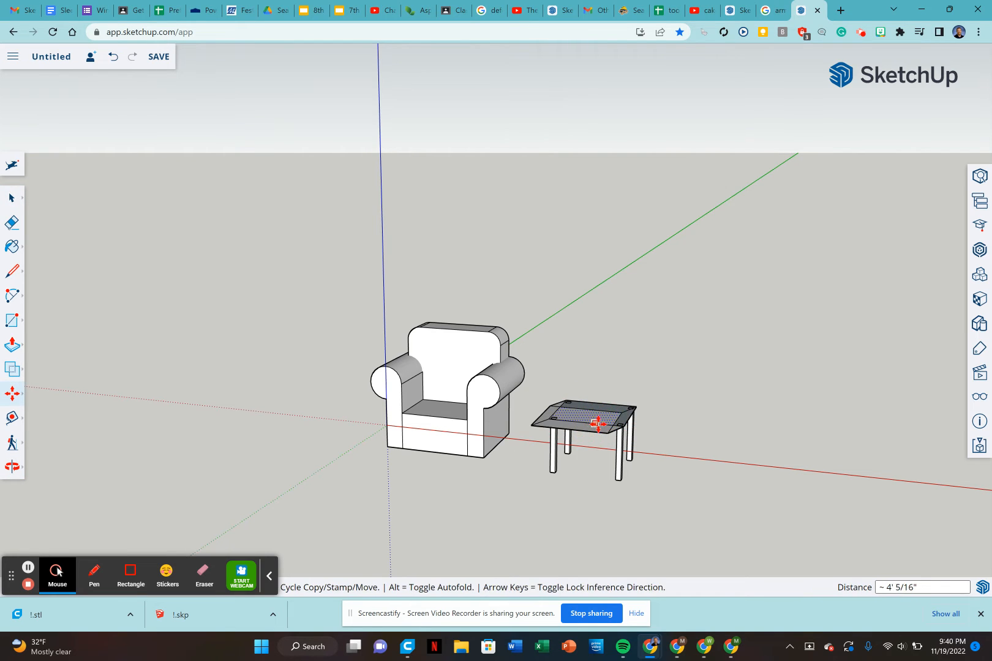
pyautogui.hotkey('ctrl', 'z')
# Group the tabletop with its four legs and move the group closer to the armchair's side
pyautogui.press('space')
pyautogui.moveTo(543, 385); pyautogui.dragTo(652, 490)
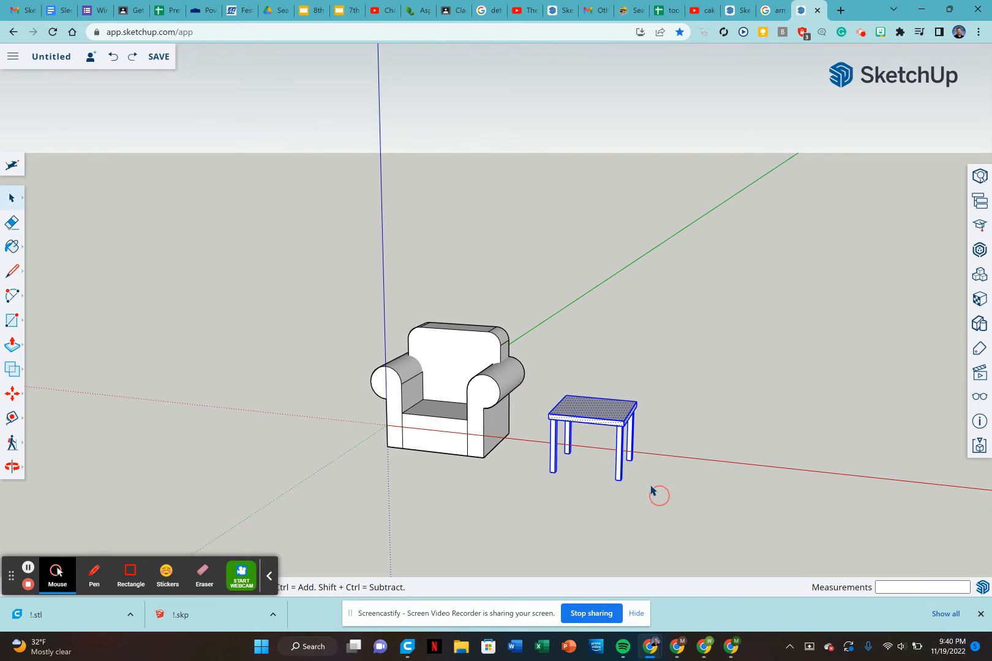
pyautogui.rightClick(593, 414)
pyautogui.click(616, 432)
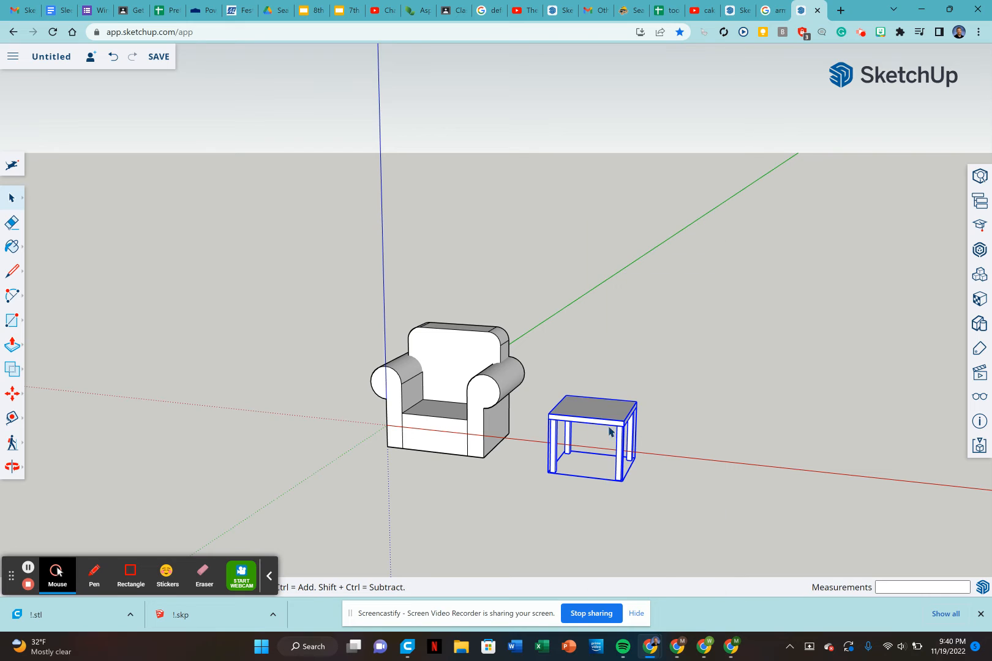
pyautogui.press('m')
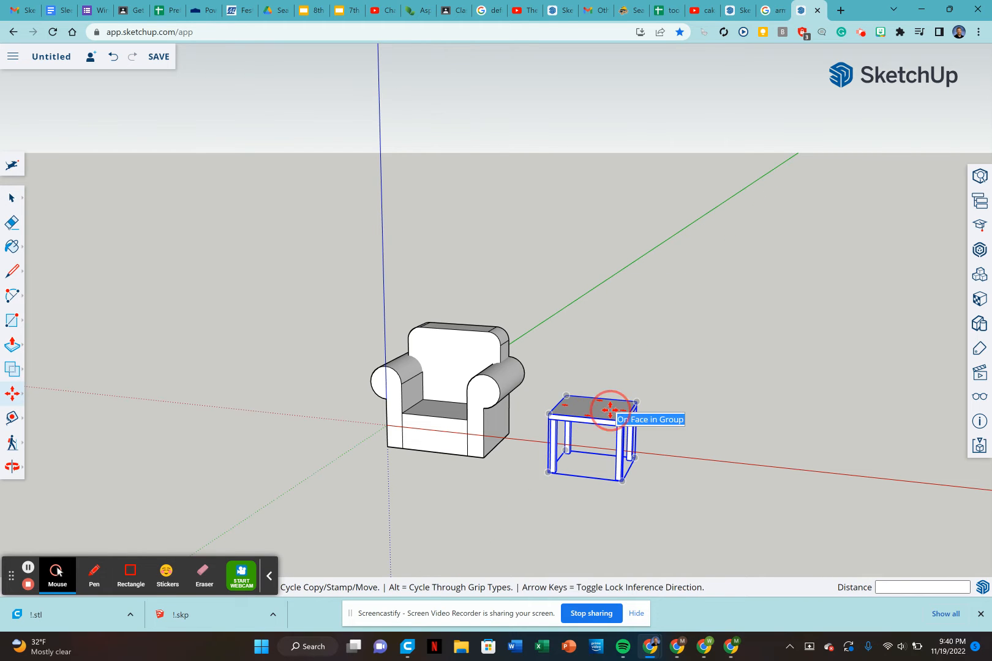
pyautogui.click(623, 421)
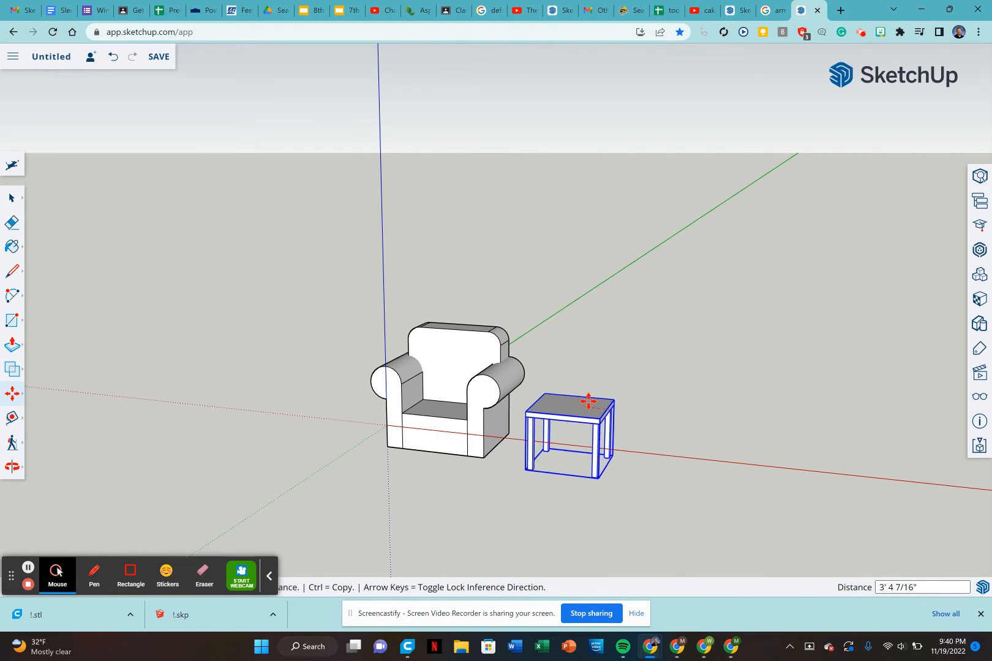
pyautogui.click(572, 405)
# Draw a rectangle on the ground on the table's far side from the armchair and extrude it upward into a tall box
pyautogui.press('o')
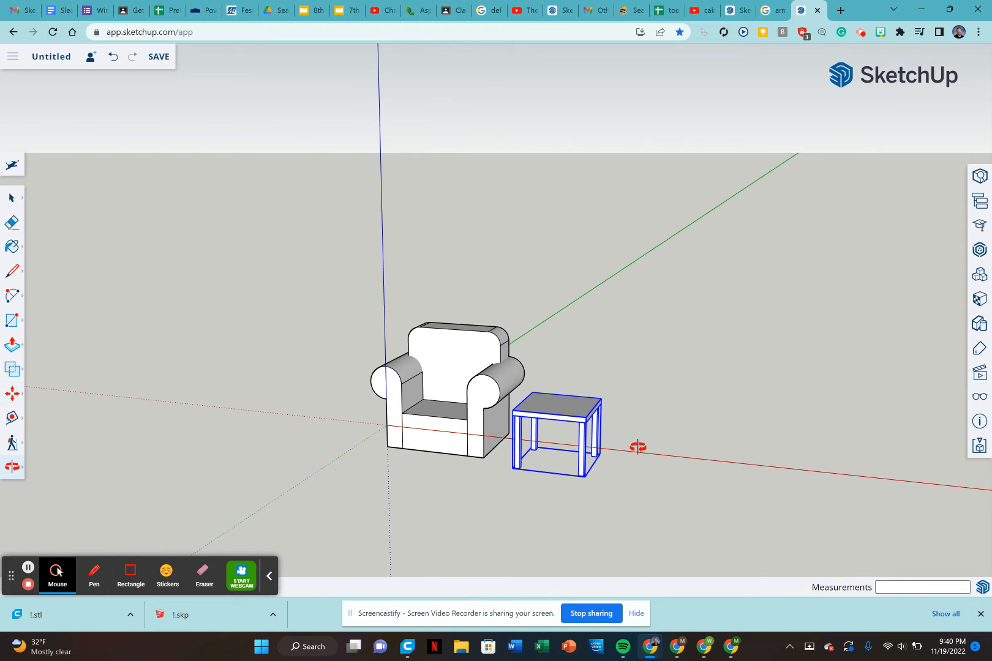
pyautogui.keyDown('shift'); pyautogui.moveTo(638, 497); pyautogui.dragTo(420, 469); pyautogui.keyUp('shift')
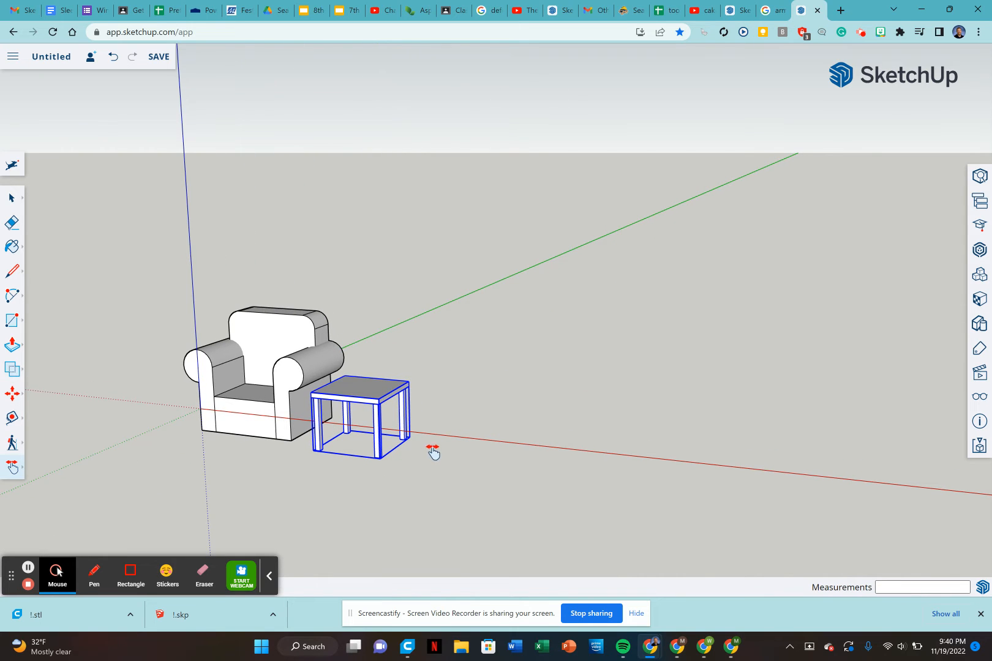
pyautogui.press('r')
pyautogui.click(477, 436)
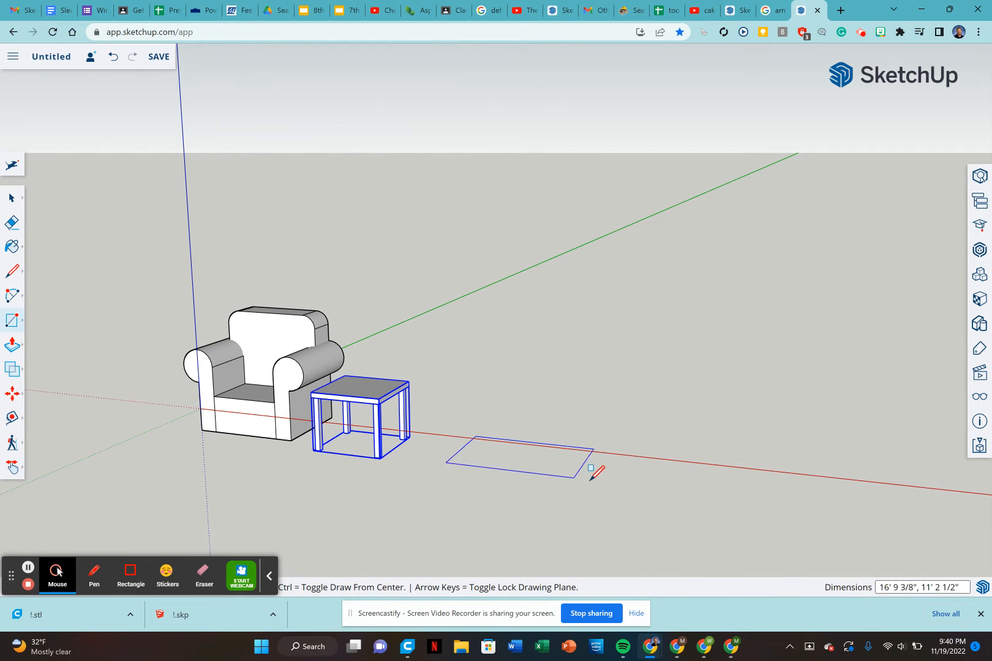
pyautogui.click(592, 491)
pyautogui.press('p')
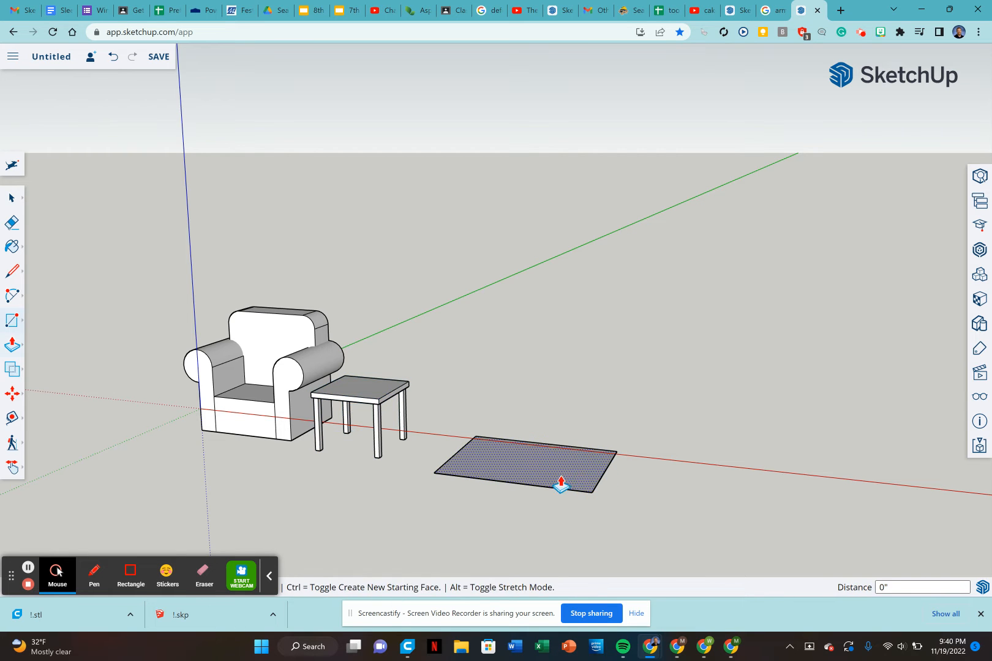
pyautogui.moveTo(560, 482); pyautogui.dragTo(551, 215)
pyautogui.moveTo(492, 264); pyautogui.dragTo(647, 286, button='middle')
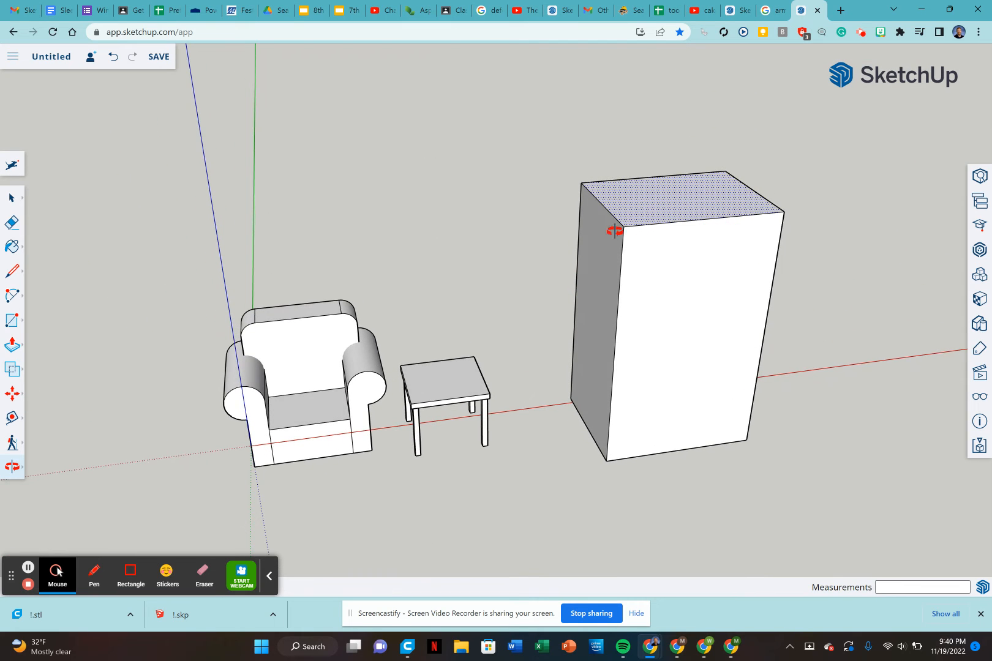
# Draw a 2-point arc tangent to both edges across an upper corner of the tall box's front face, radius about 10 7/8"
pyautogui.moveTo(615, 230); pyautogui.dragTo(632, 232, button='middle')
pyautogui.scroll(6, 606, 217)
pyautogui.press('c')
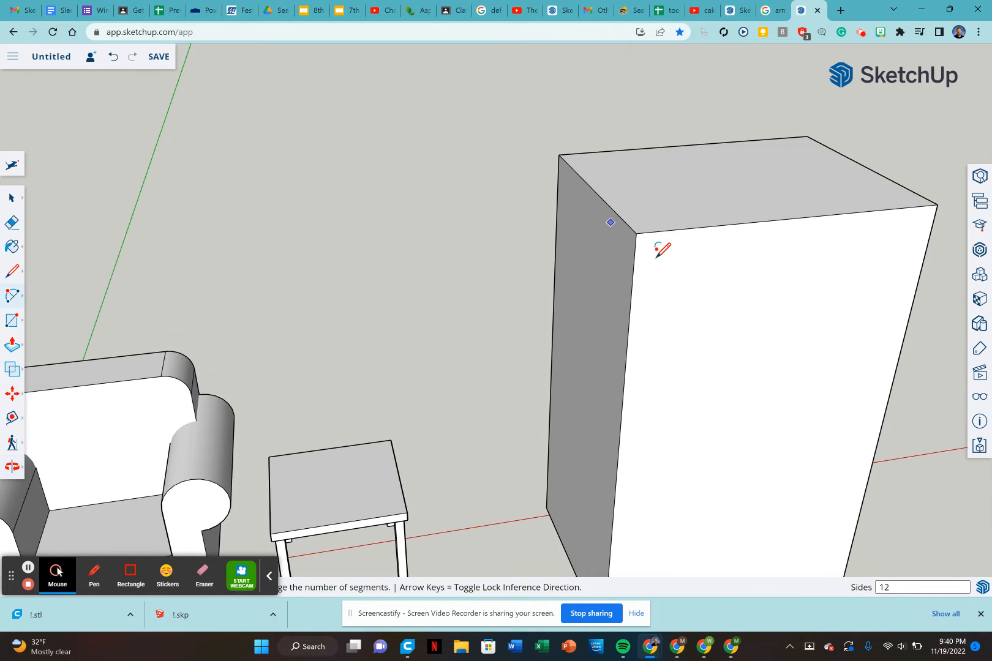
pyautogui.press('a')
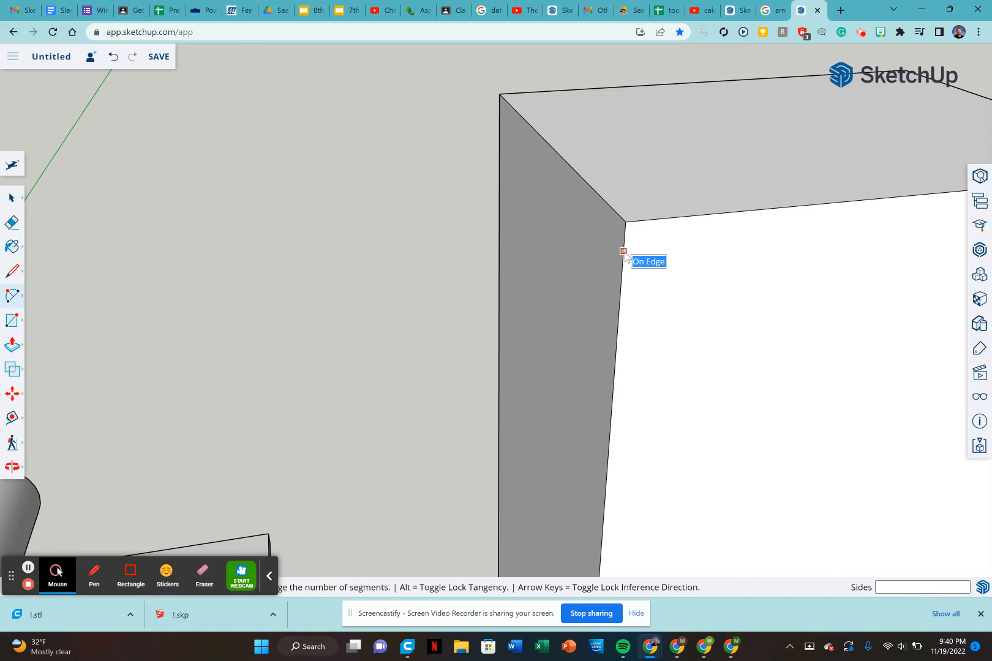
pyautogui.click(623, 251)
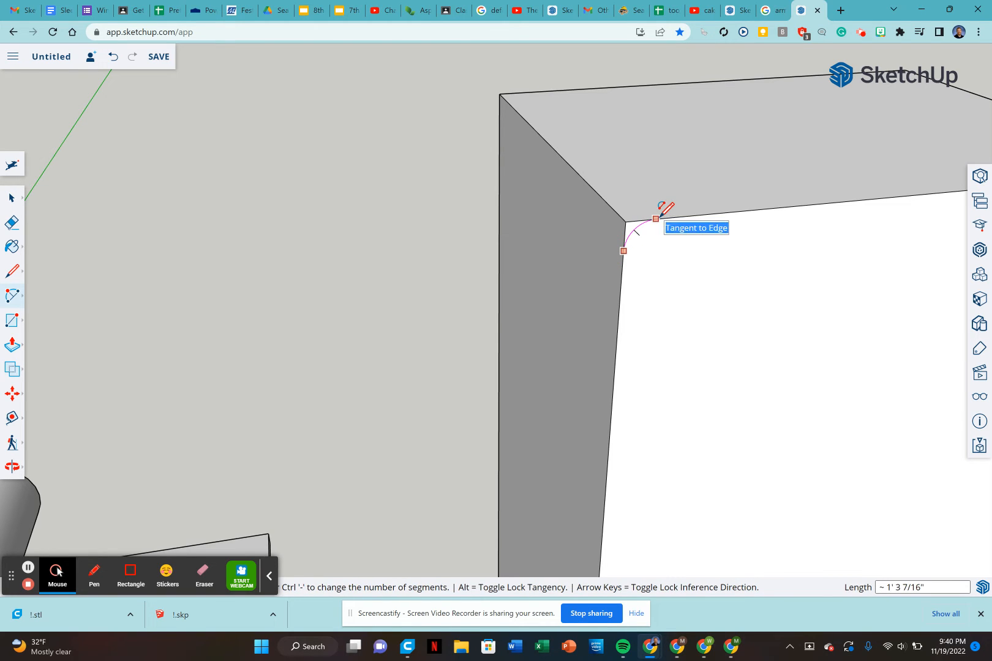
pyautogui.click(655, 219)
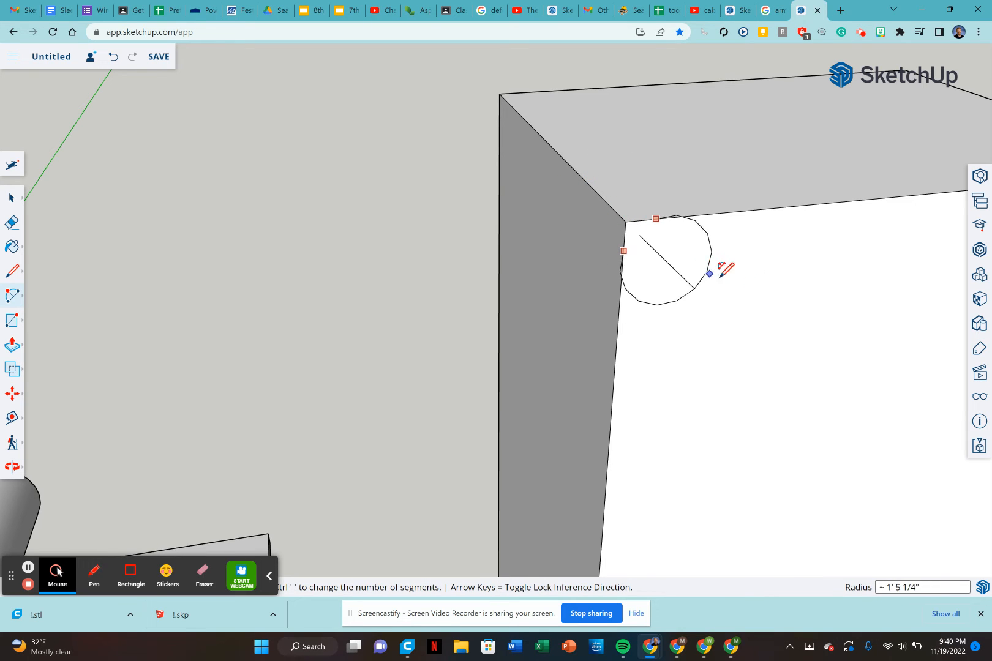
pyautogui.scroll(3, 640, 231)
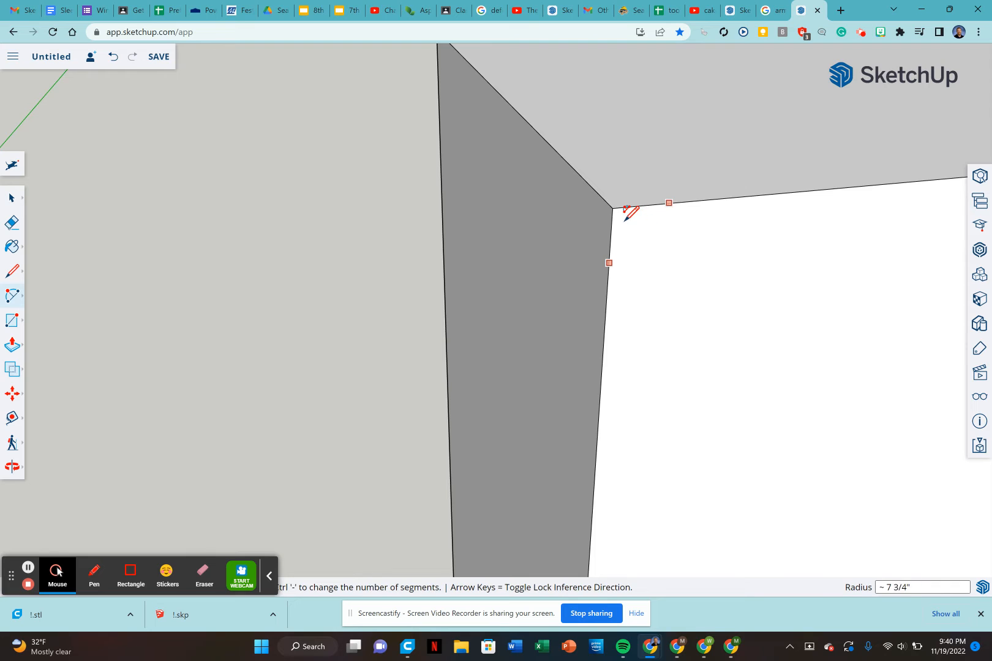
pyautogui.scroll(-5, 631, 215)
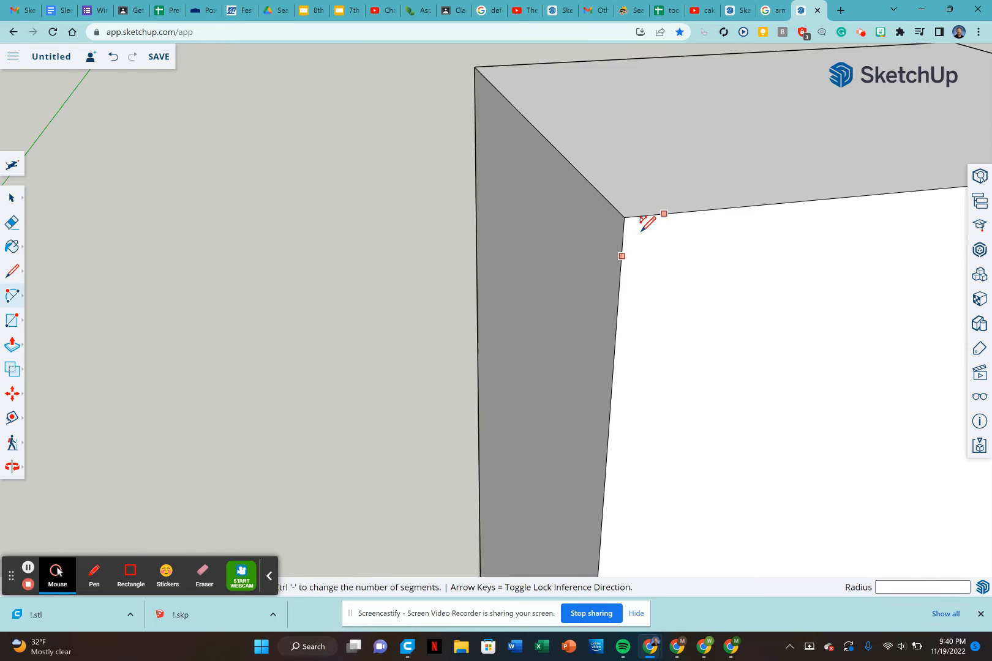
pyautogui.scroll(5, 642, 230)
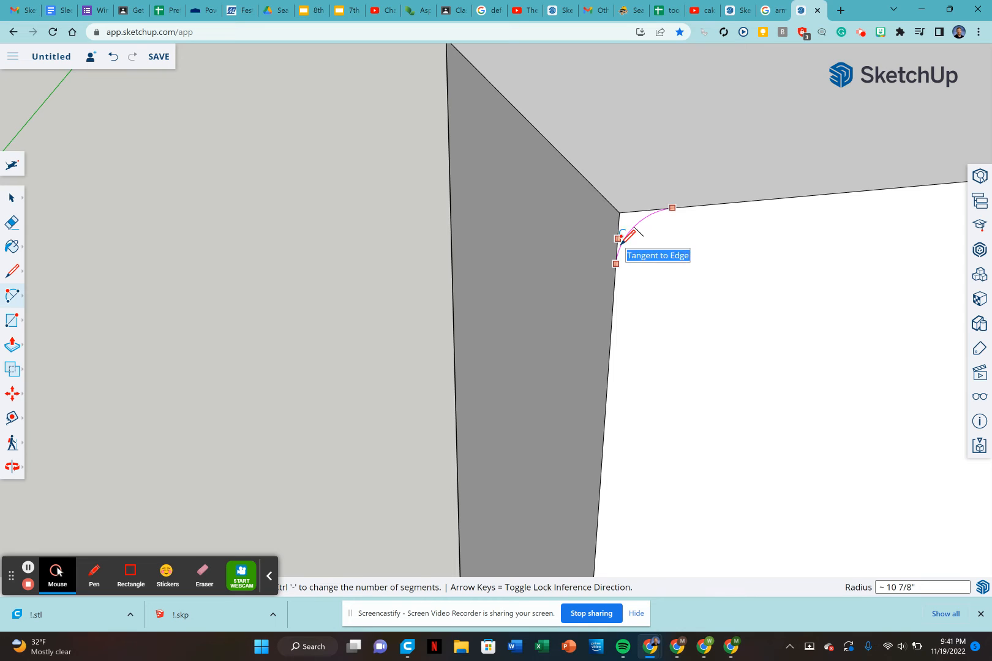
pyautogui.click(620, 239)
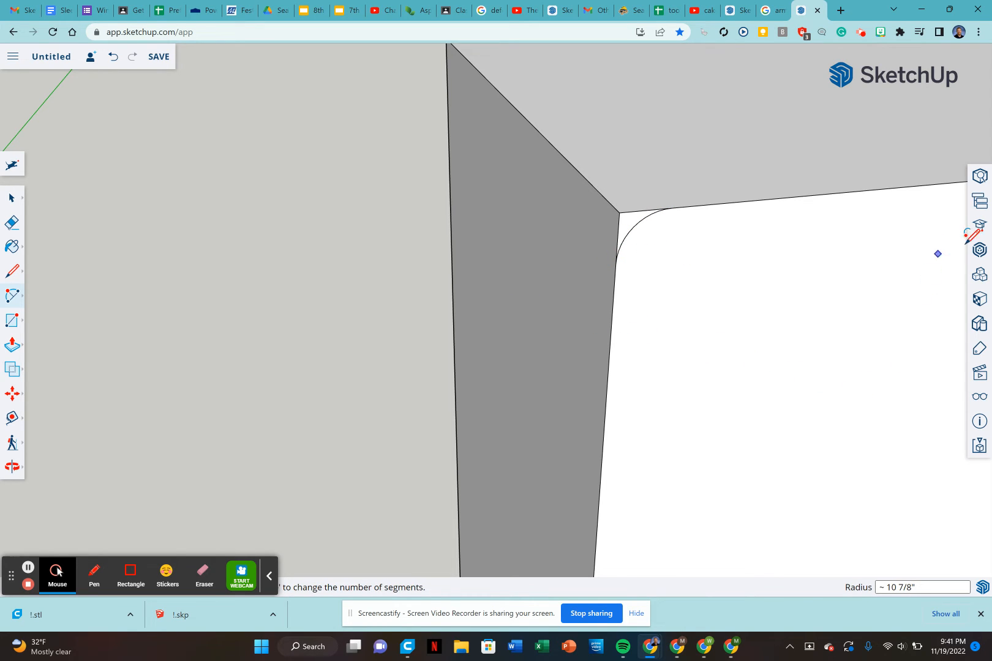
# Show the Instructor guidance for the 2-Point Arc tool and for the Line tool
pyautogui.click(980, 225)
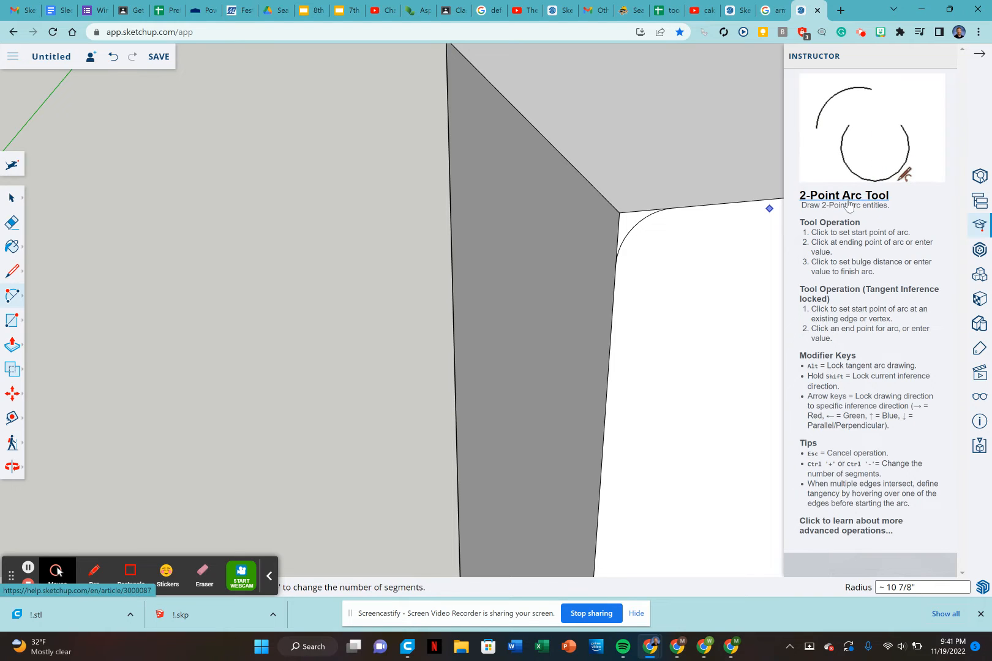
pyautogui.click(7, 276)
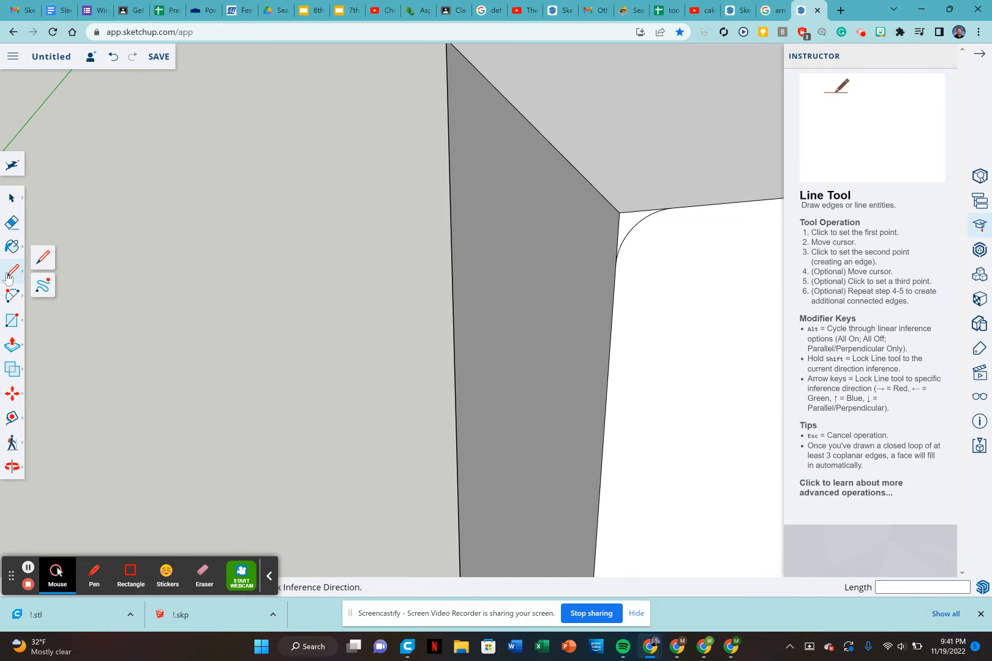
# Show the Instructor guidance for the Freehand, Push/Pull and Select tools, and close the Instructor panel
pyautogui.click(44, 294)
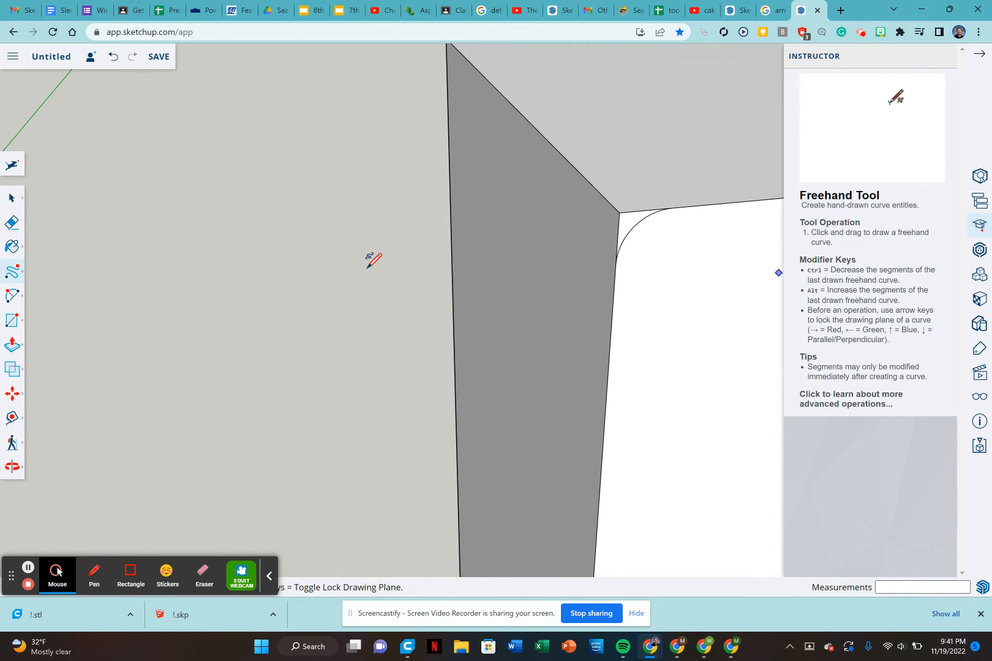
pyautogui.click(13, 346)
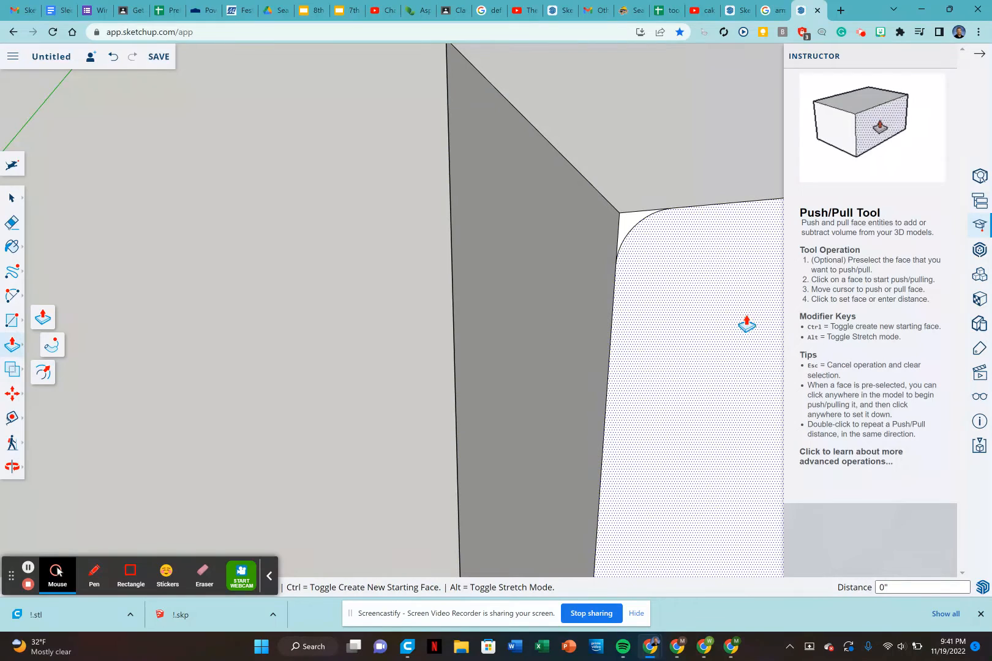
pyautogui.press('space')
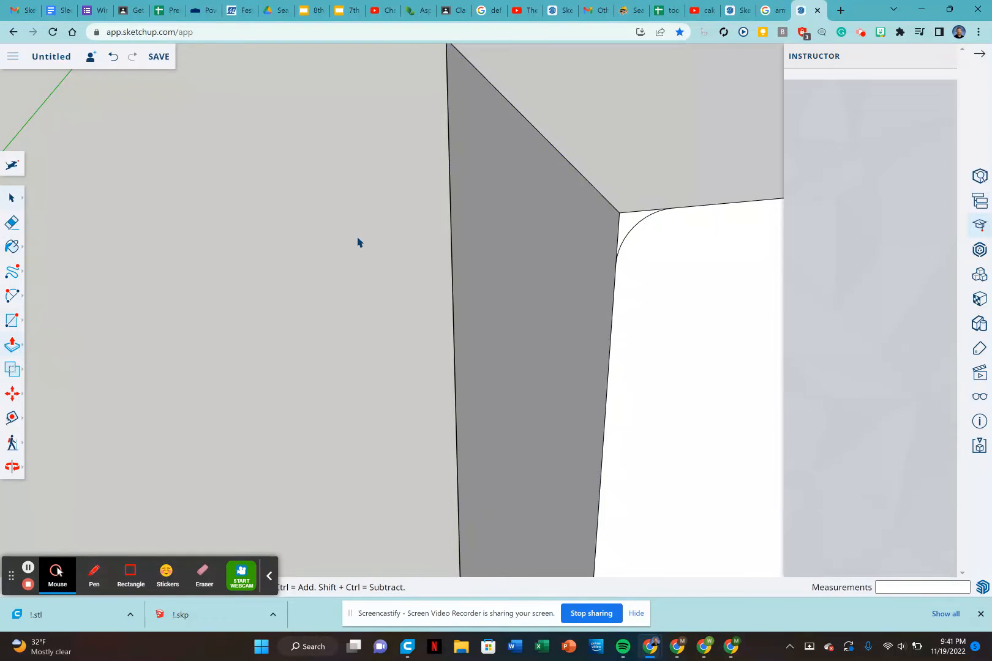
pyautogui.scroll(-4, 497, 227)
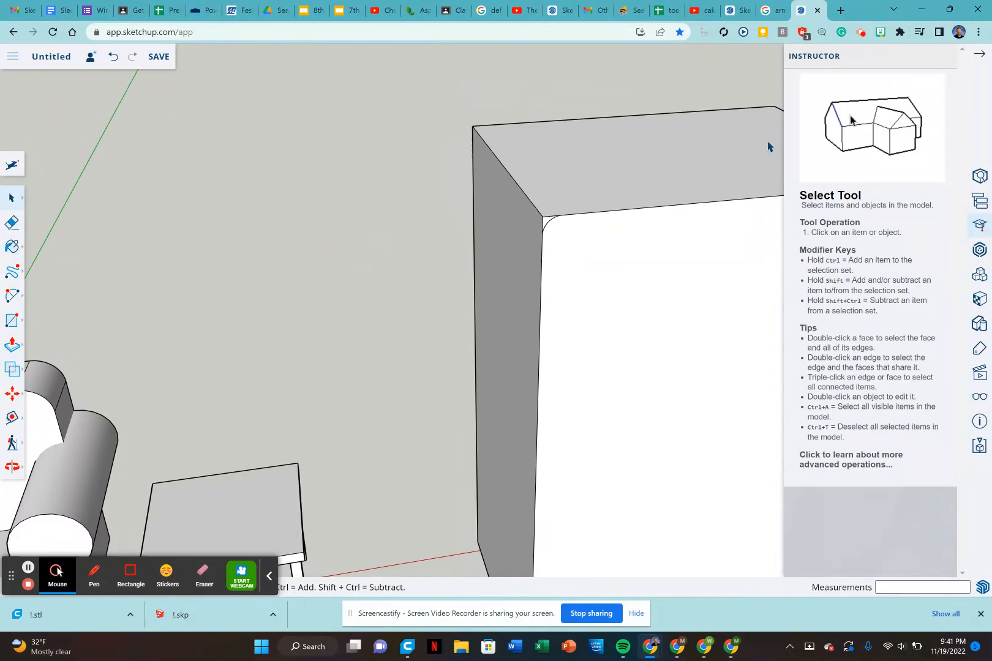
pyautogui.click(982, 55)
# Round all the tall box's top edges by running Follow Me with the small corner profile around the top face
pyautogui.click(680, 165)
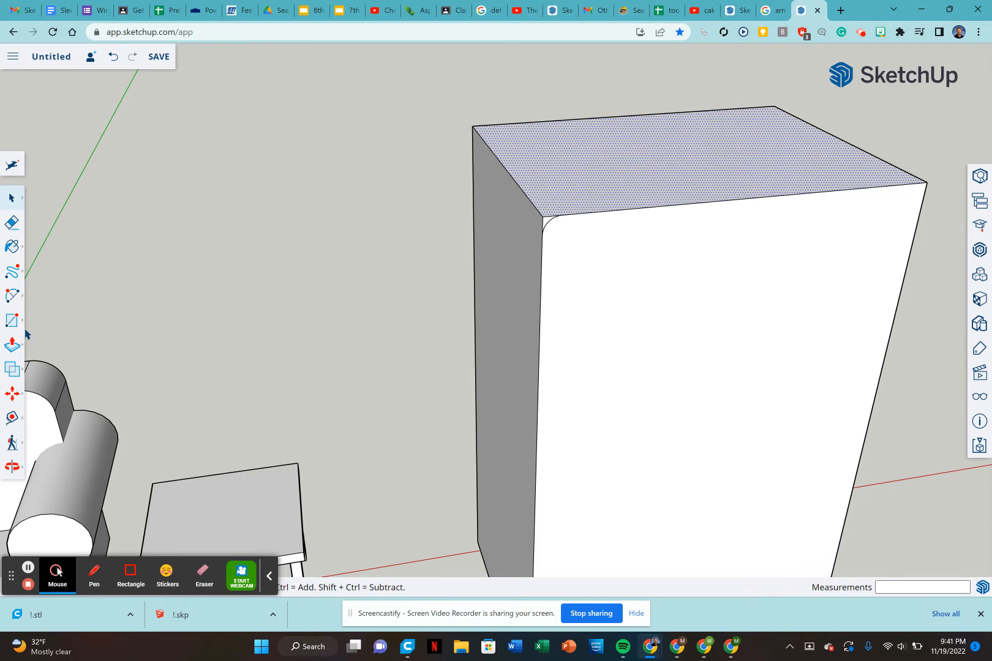
pyautogui.click(15, 349)
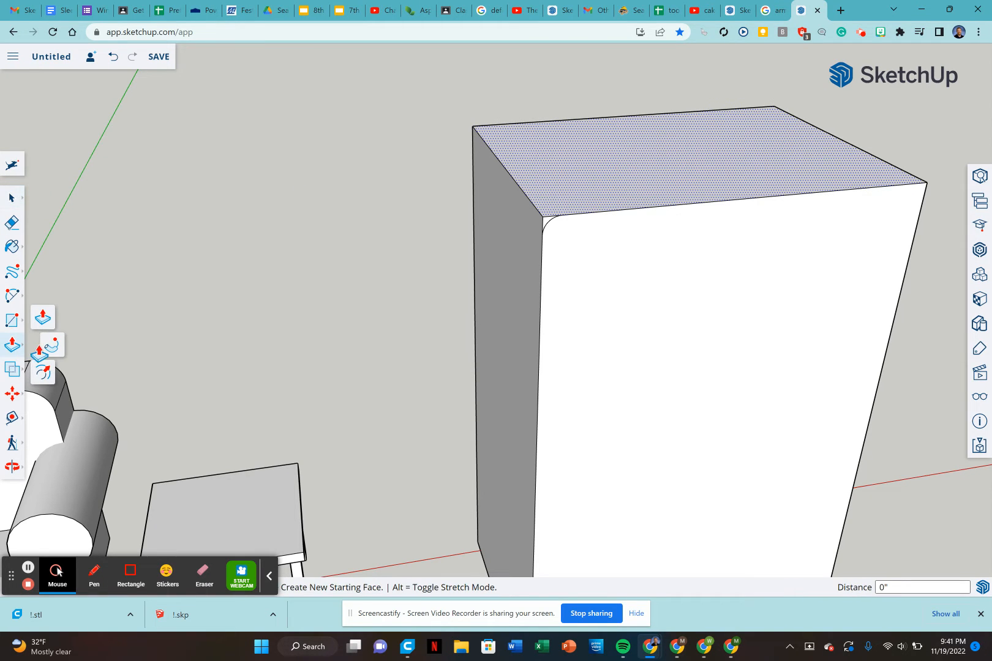
pyautogui.click(52, 347)
pyautogui.scroll(1, 443, 206)
pyautogui.scroll(2, 551, 223)
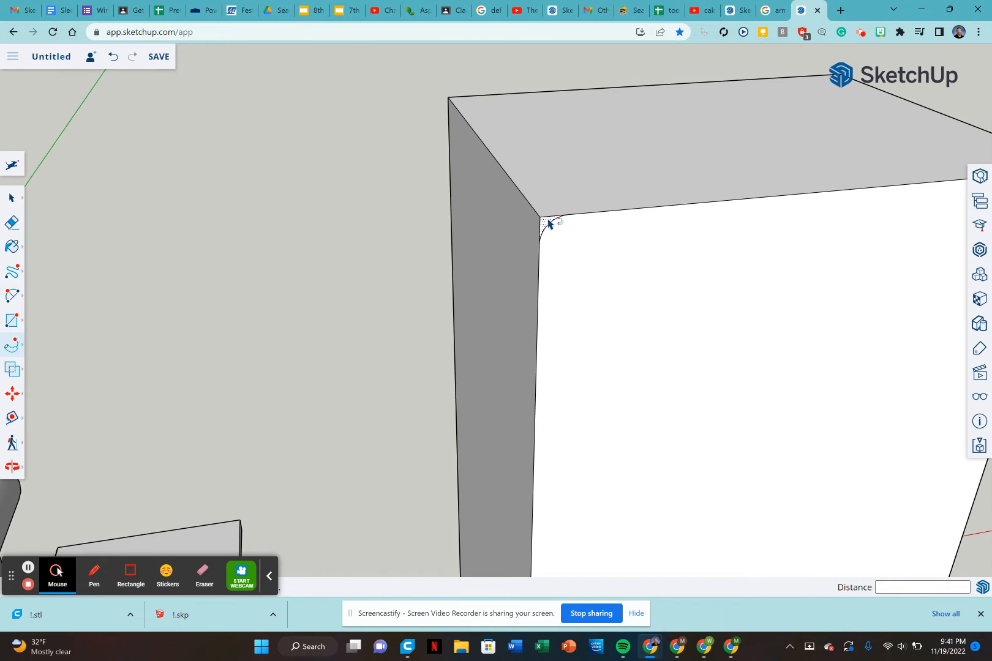
pyautogui.click(549, 224)
pyautogui.scroll(-3, 547, 226)
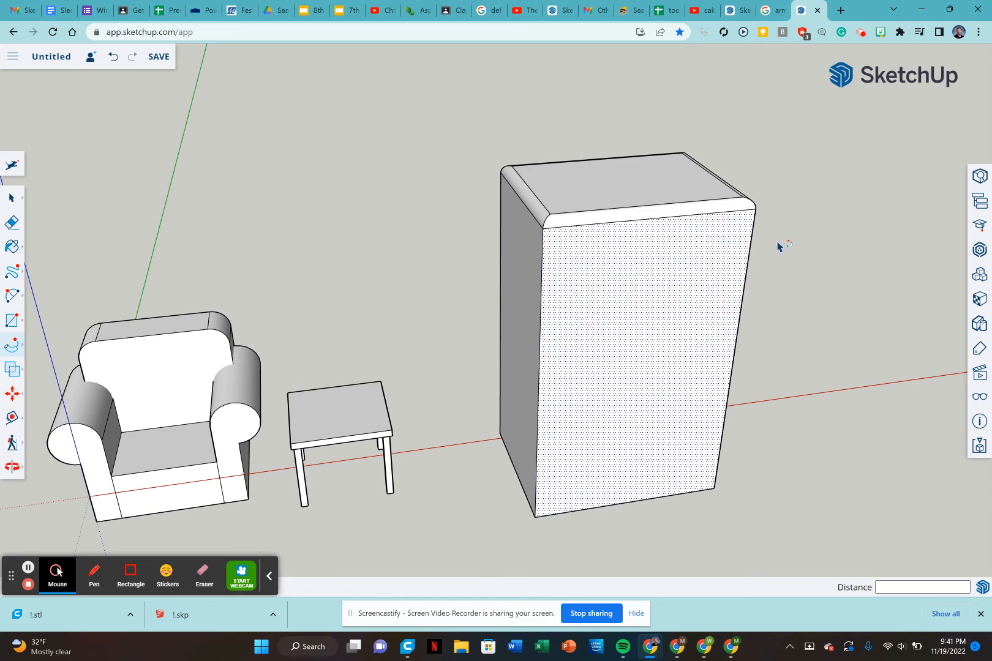
# Divide the box's front face with a horizontal line about a third of the way up and a vertical line from its midpoint to the upper edge
pyautogui.press('space')
pyautogui.moveTo(714, 315); pyautogui.dragTo(639, 220, button='middle')
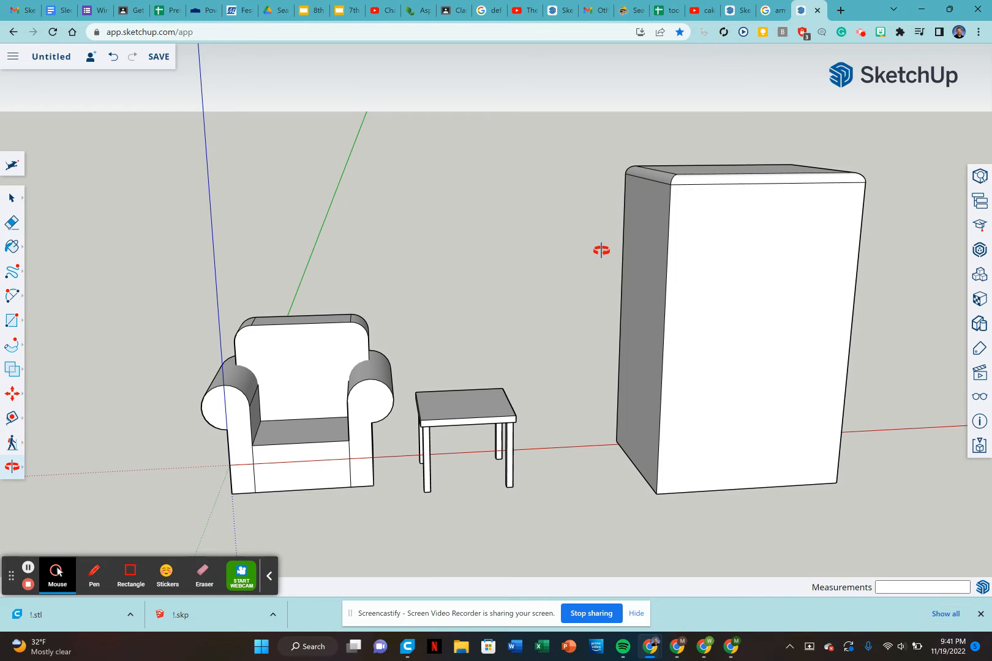
pyautogui.keyDown('shift'); pyautogui.moveTo(604, 305); pyautogui.dragTo(389, 292, button='middle'); pyautogui.keyUp('shift')
pyautogui.press('l')
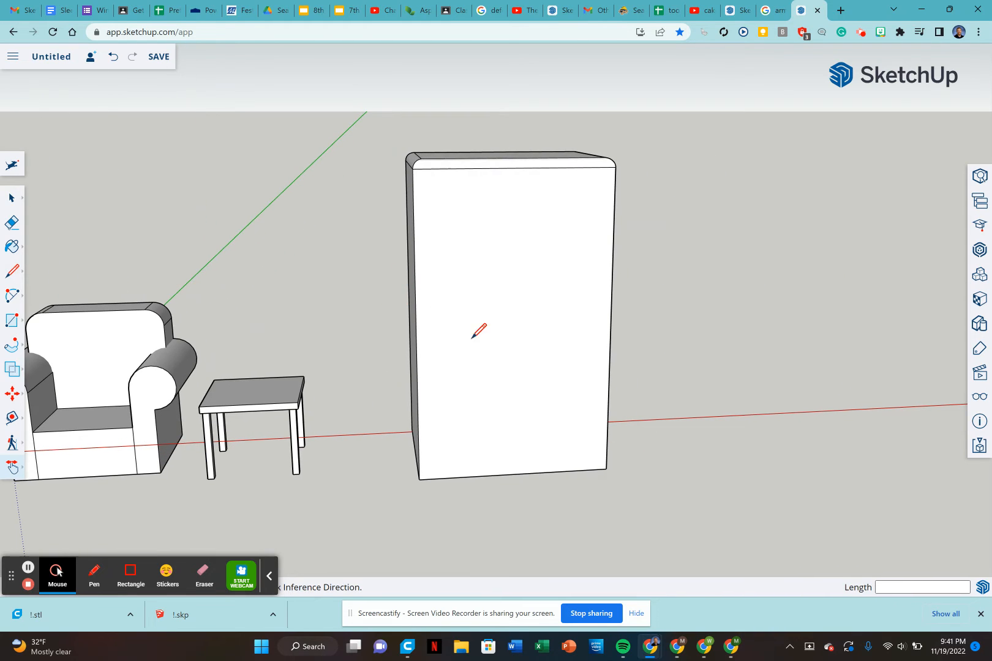
pyautogui.click(417, 375)
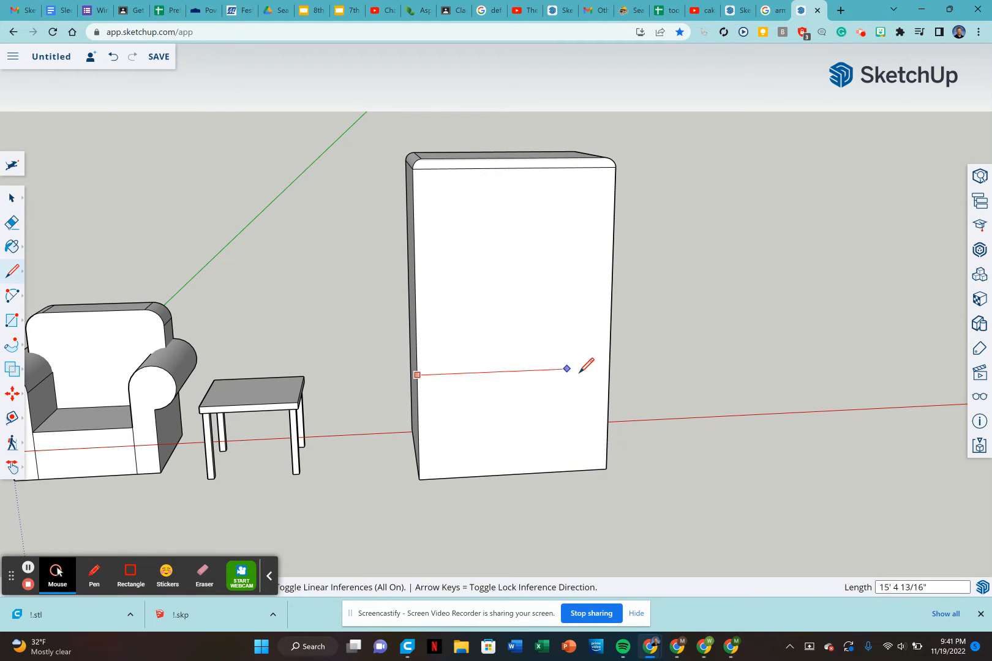
pyautogui.click(608, 368)
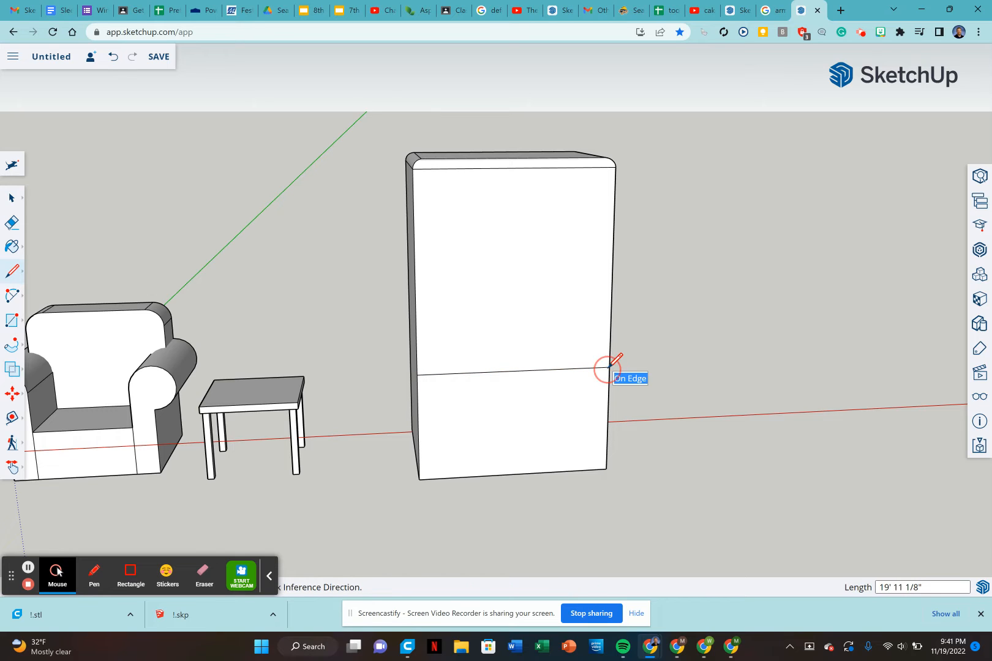
pyautogui.click(515, 370)
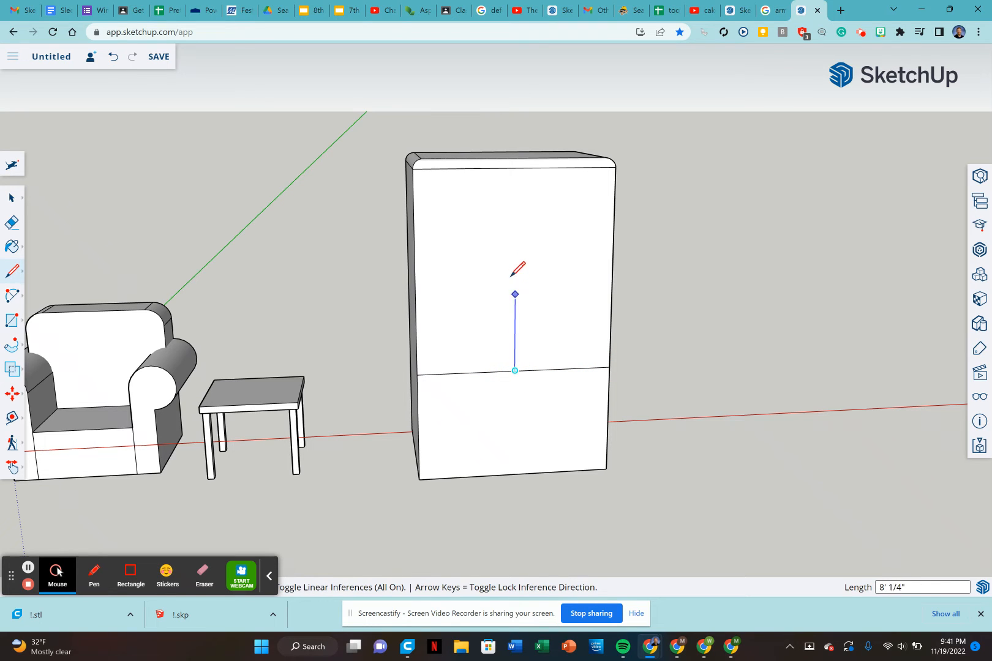
pyautogui.click(513, 170)
pyautogui.scroll(3, 504, 284)
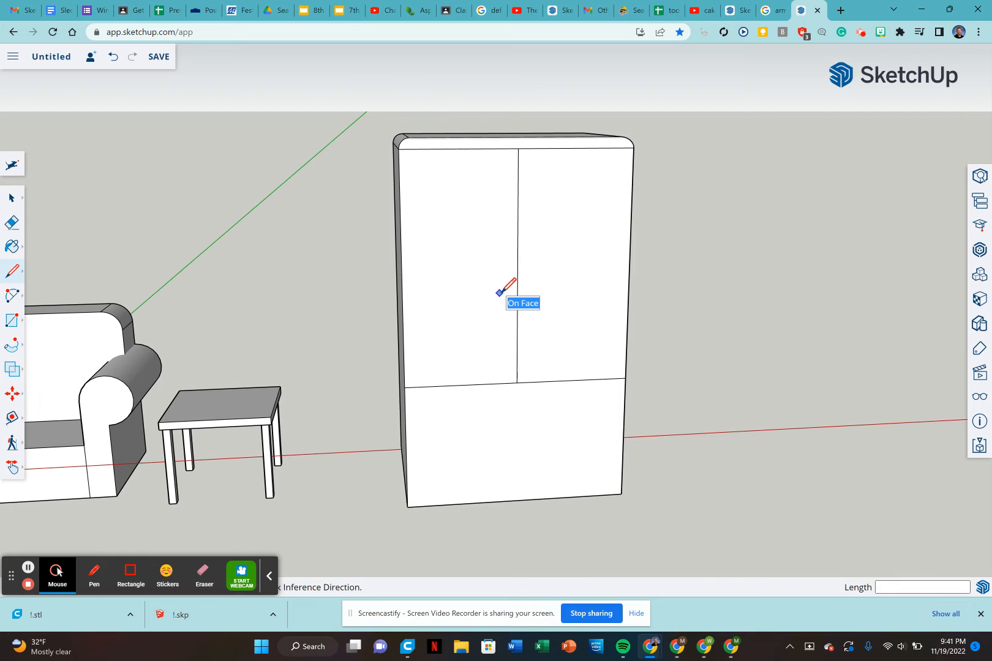
pyautogui.scroll(-1, 498, 308)
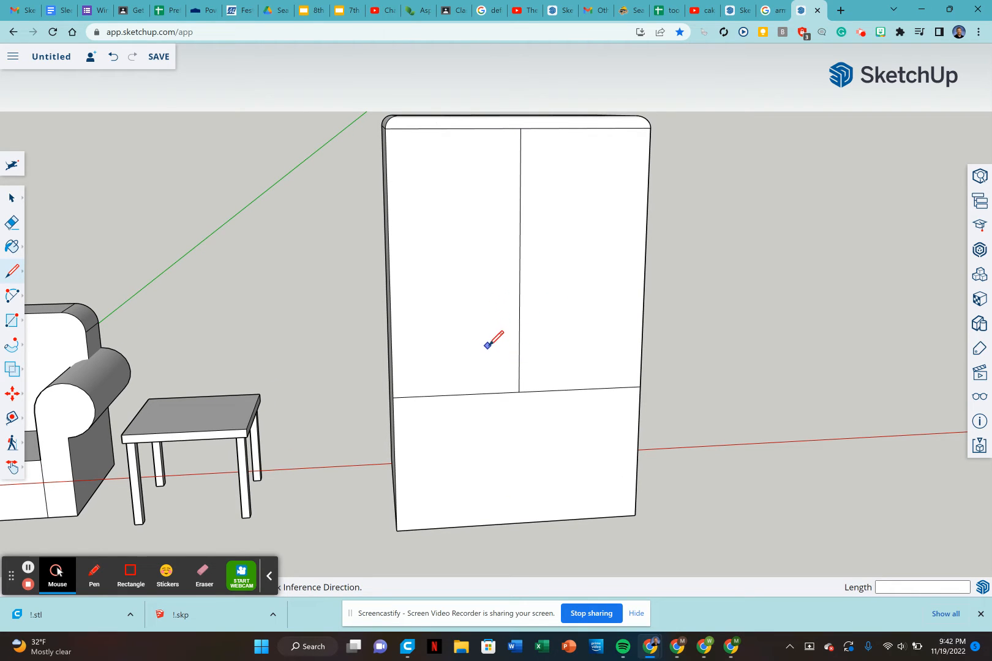
# Offset the outlines of both upper door faces and the lower front panel inward by about 9 13/16"
pyautogui.press('f')
pyautogui.click(460, 388)
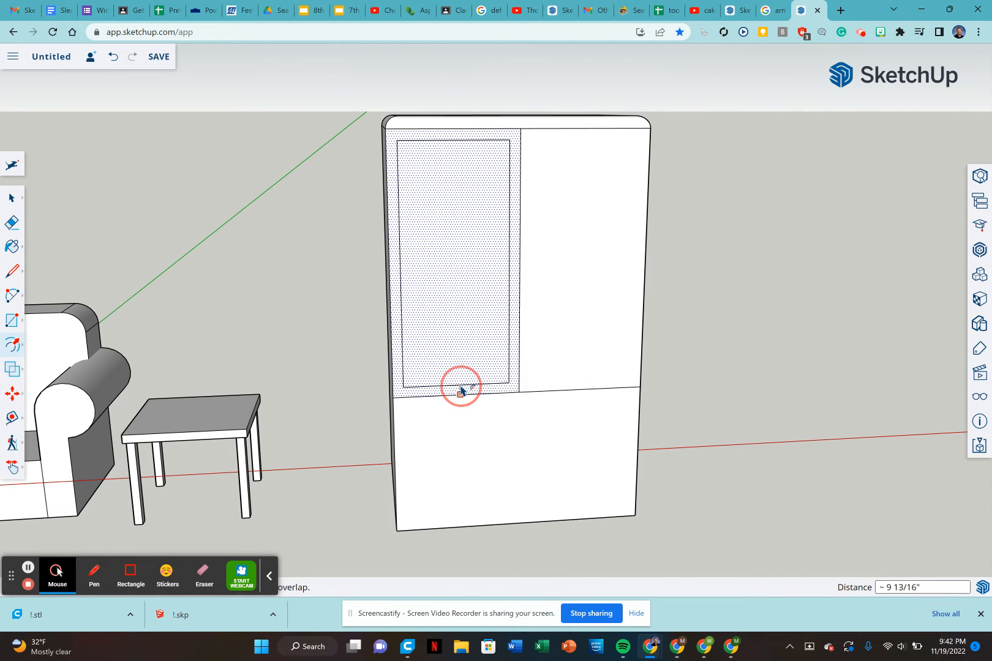
pyautogui.click(460, 390)
pyautogui.doubleClick(532, 388)
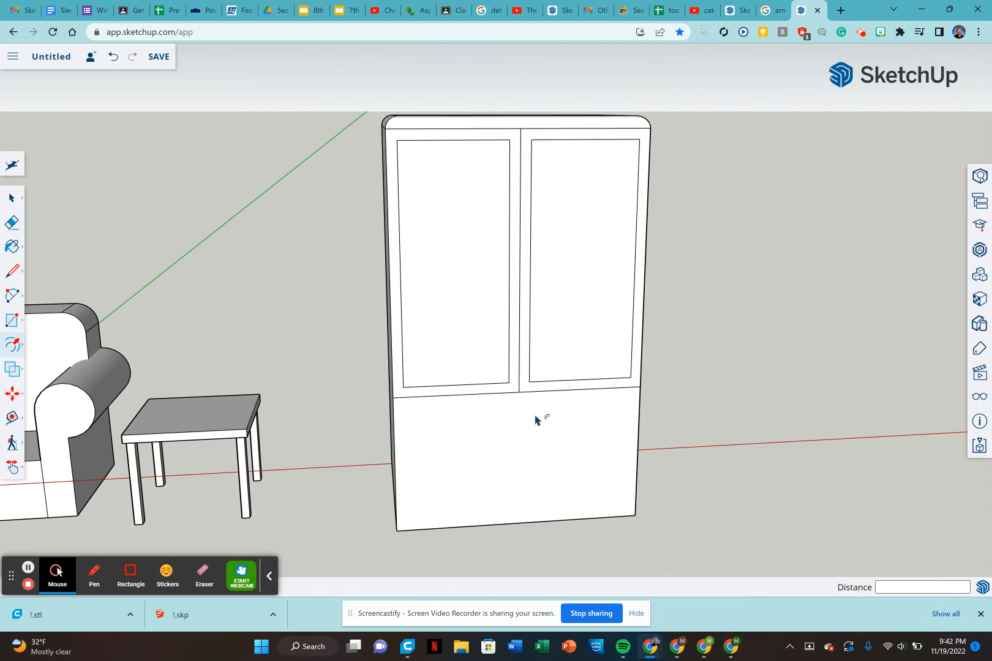
pyautogui.click(535, 421)
pyautogui.click(534, 423)
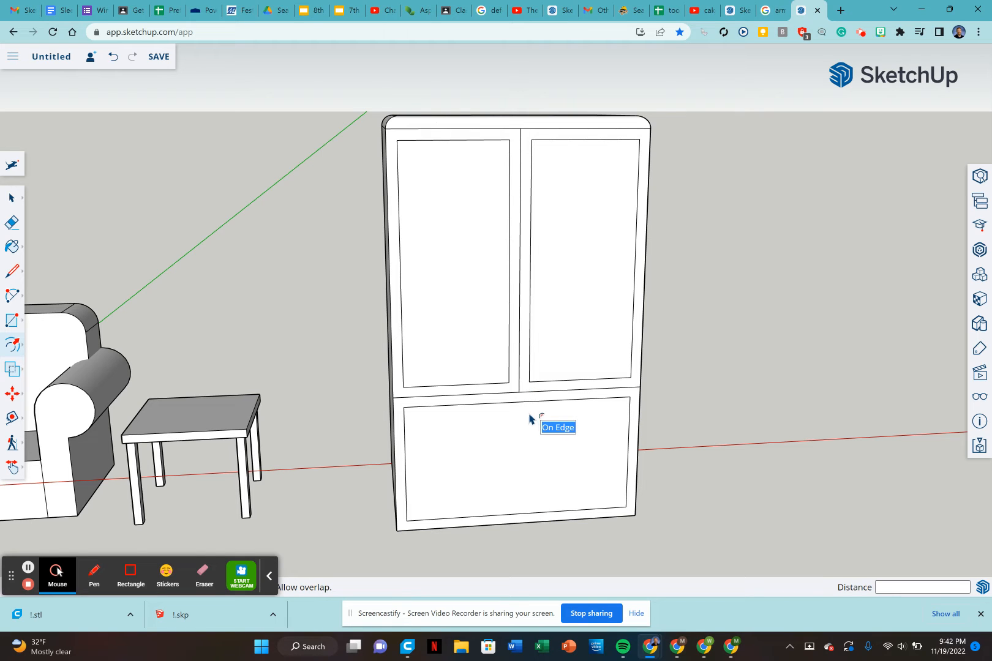
# Push the inner face of the door nearer the armchair about 4 5/16" into the cabinet
pyautogui.press('p')
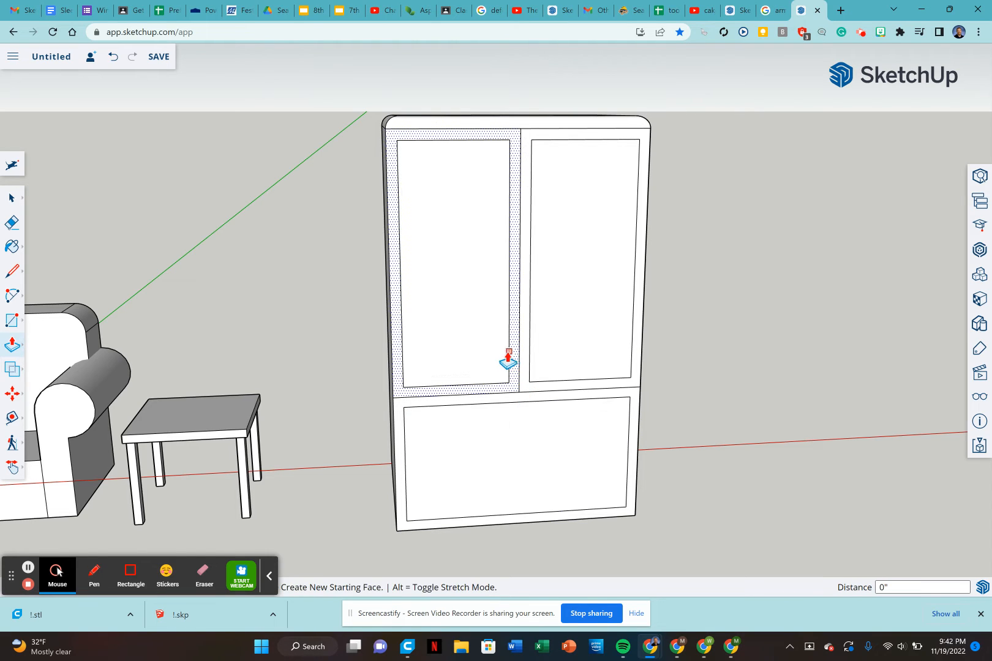
pyautogui.press('space')
pyautogui.click(497, 358)
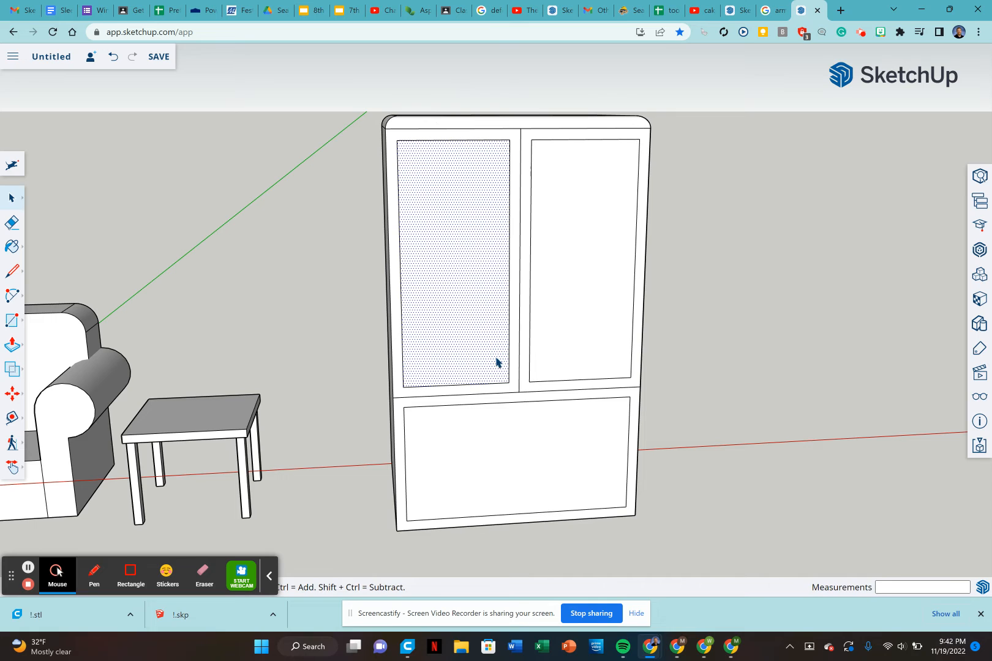
pyautogui.press('p')
pyautogui.click(495, 361)
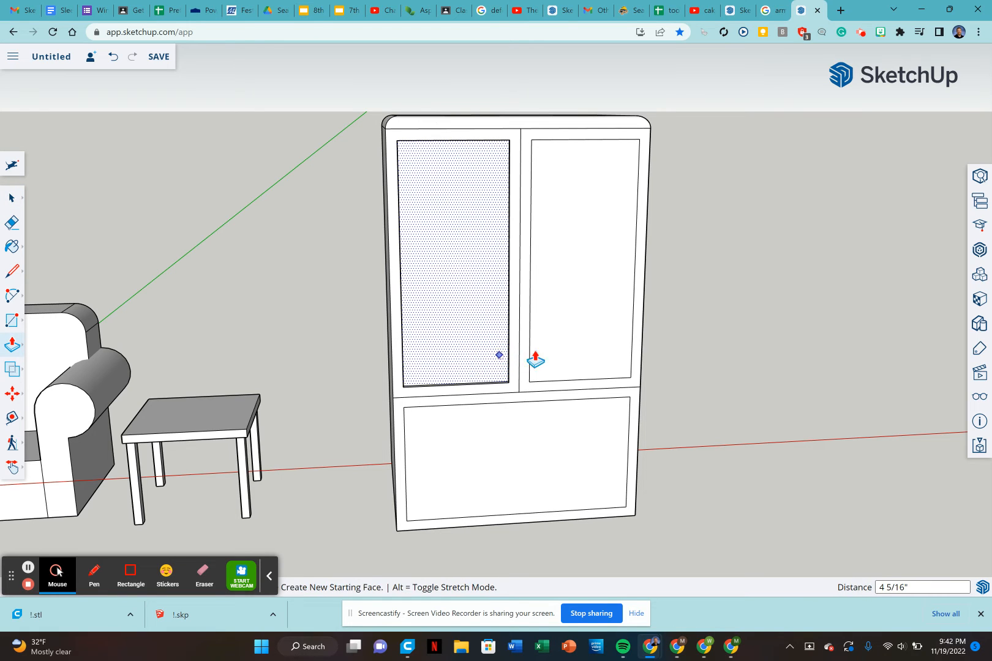
# Recess the inner faces of the other upper door and the lower panel by the same distance
pyautogui.press('space')
pyautogui.click(551, 355)
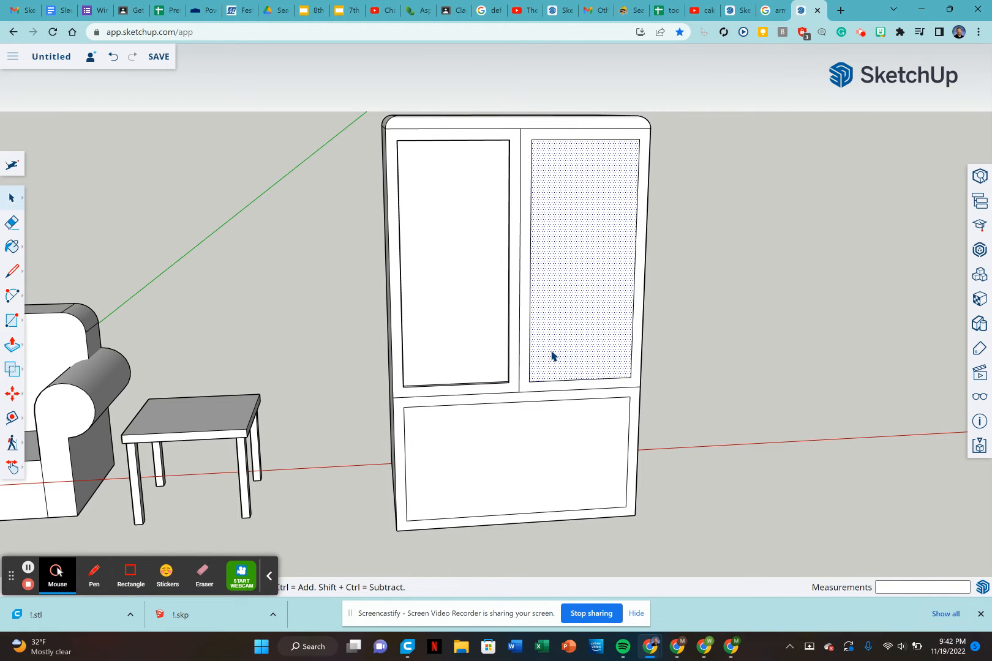
pyautogui.press('p')
pyautogui.click(553, 350)
pyautogui.click(526, 441)
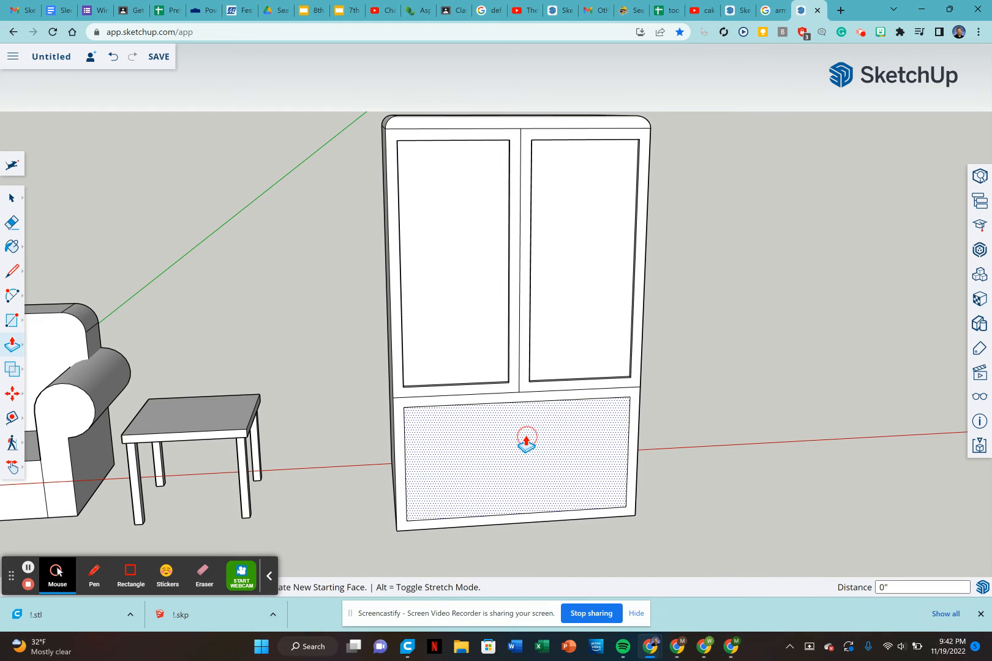
pyautogui.moveTo(527, 441); pyautogui.dragTo(261, 372, button='middle')
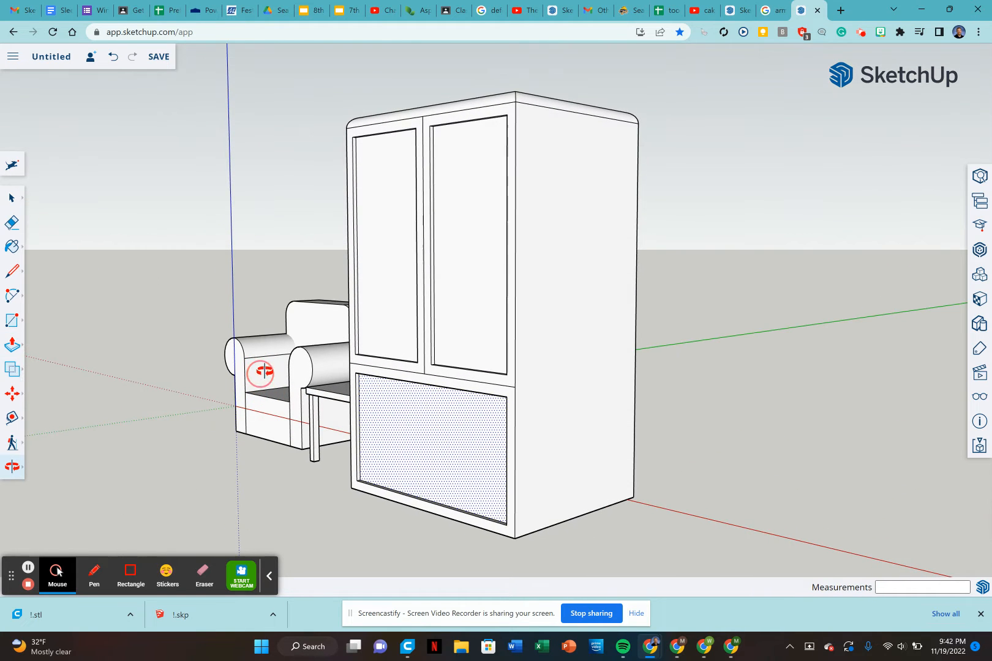
# Draw a circle with a radius of about 2 7/8" on the farther door's frame, beside the seam between the doors and in their upper half
pyautogui.press('space')
pyautogui.scroll(5, 427, 240)
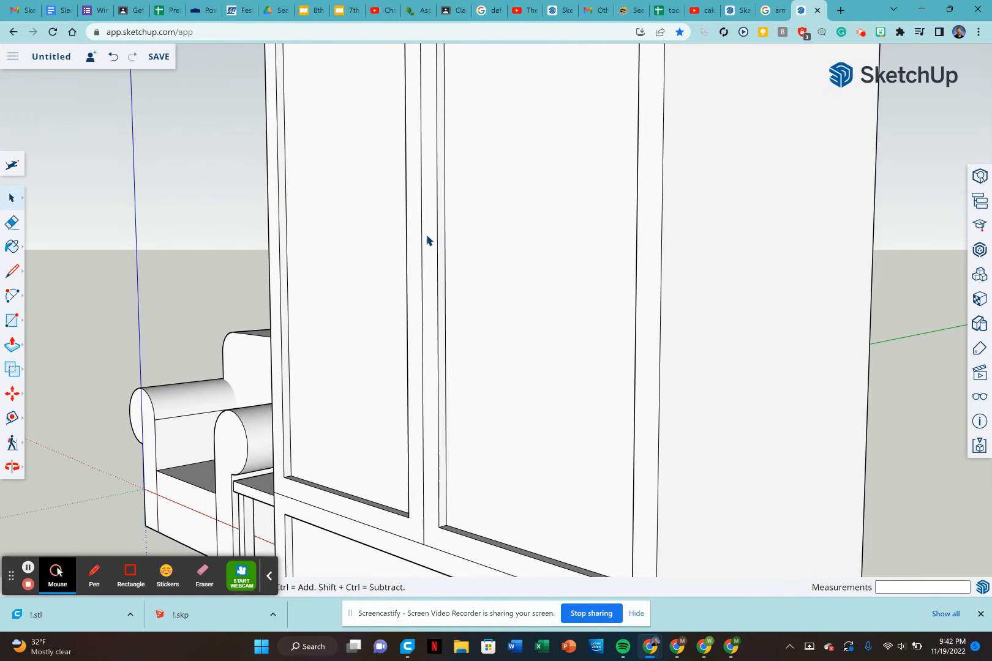
pyautogui.scroll(-5, 419, 267)
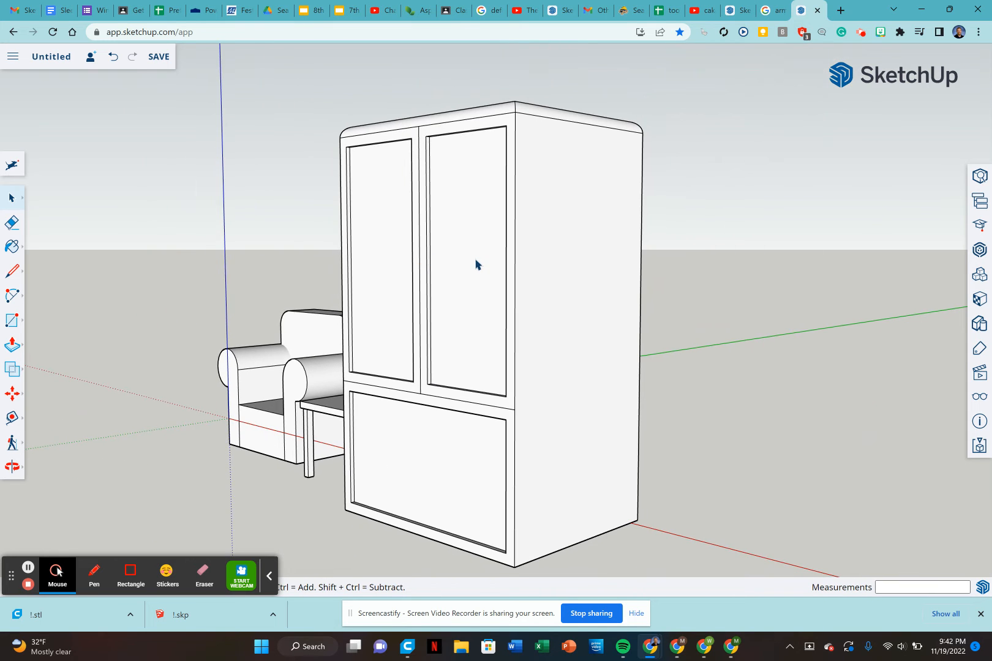
pyautogui.scroll(4, 446, 254)
pyautogui.moveTo(425, 255); pyautogui.dragTo(565, 293, button='middle')
pyautogui.scroll(-5, 576, 245)
pyautogui.press('c')
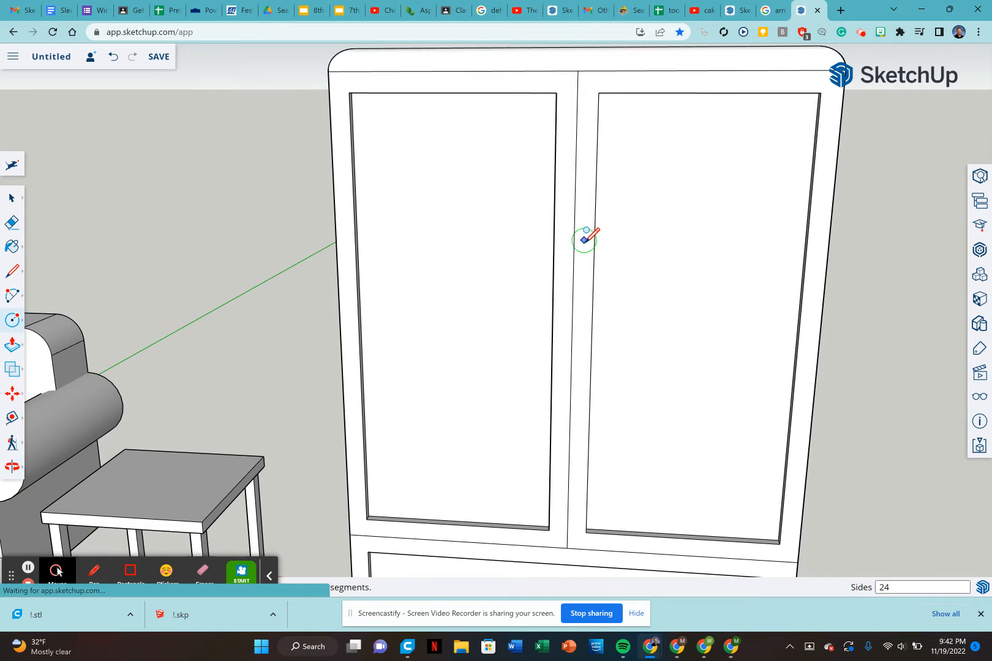
pyautogui.scroll(5, 585, 239)
pyautogui.scroll(-5, 581, 183)
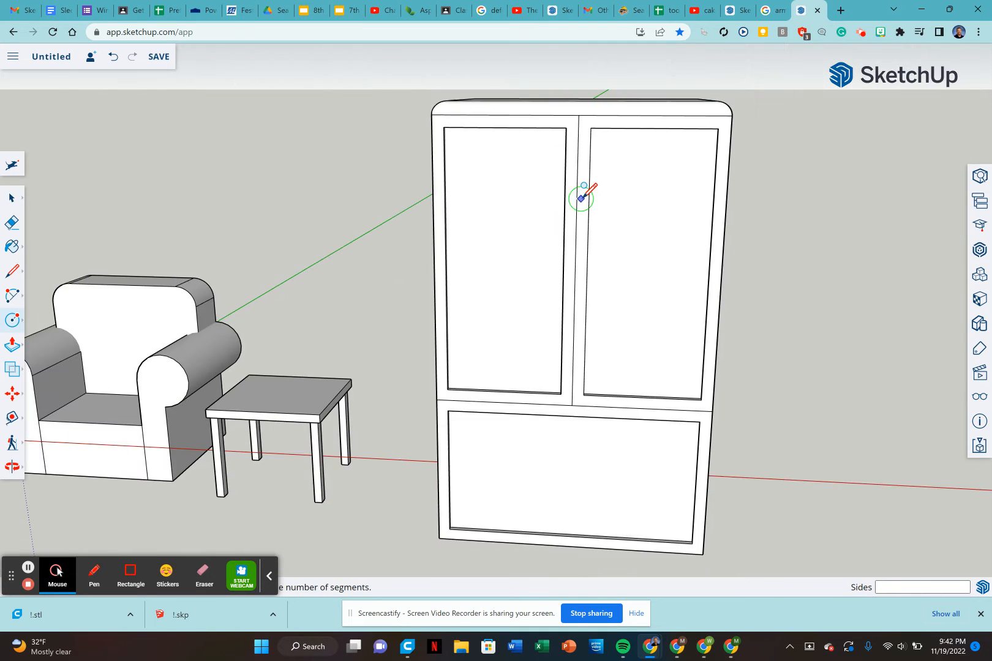
pyautogui.scroll(3, 575, 202)
pyautogui.scroll(5, 587, 177)
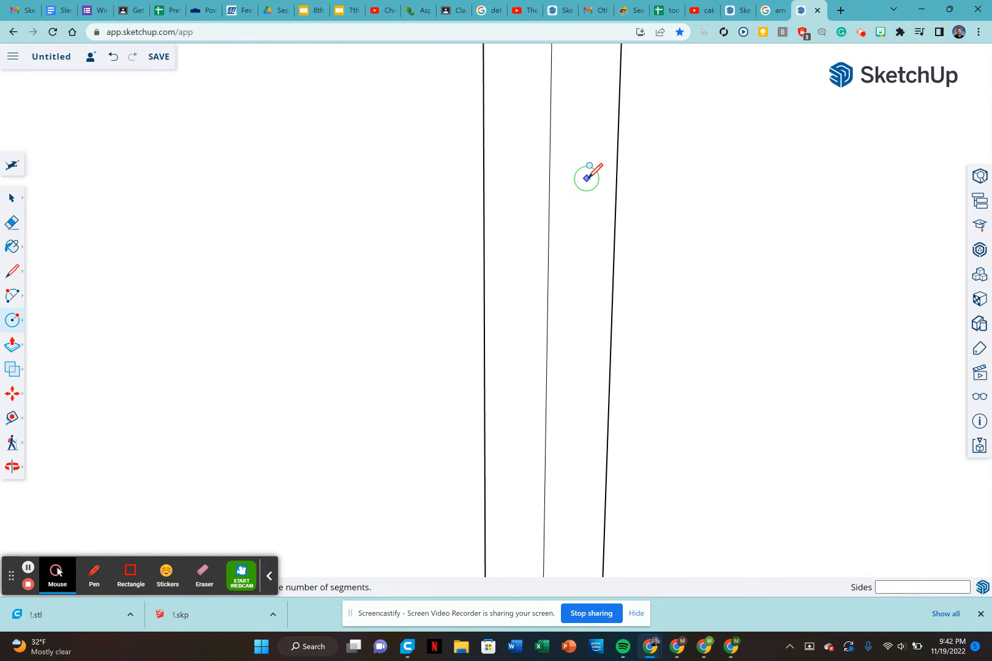
pyautogui.click(587, 178)
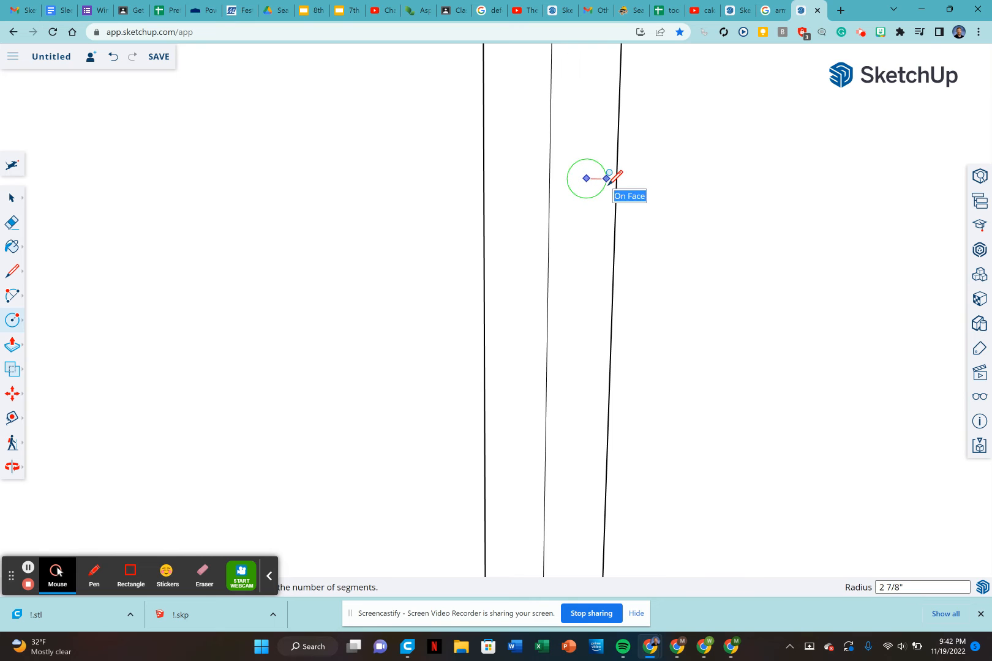
pyautogui.click(606, 177)
# Draw a line outward from the cabinet's front side edge and, at its end, an upright rectangle with short sides about 1' 8" long
pyautogui.scroll(-5, 588, 195)
pyautogui.moveTo(628, 247); pyautogui.dragTo(490, 316, button='middle')
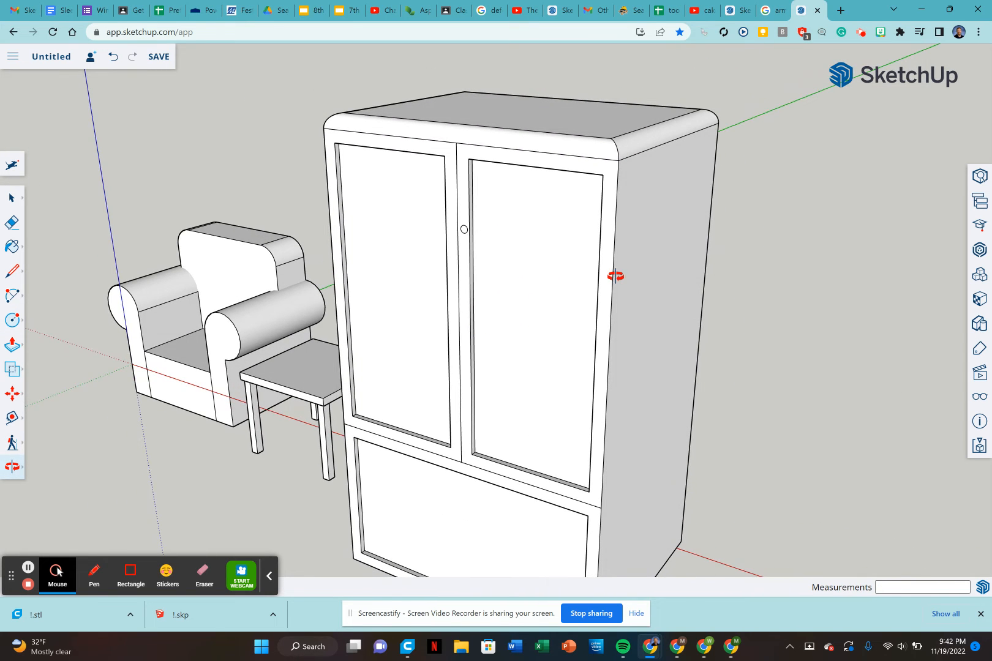
pyautogui.scroll(-3, 620, 267)
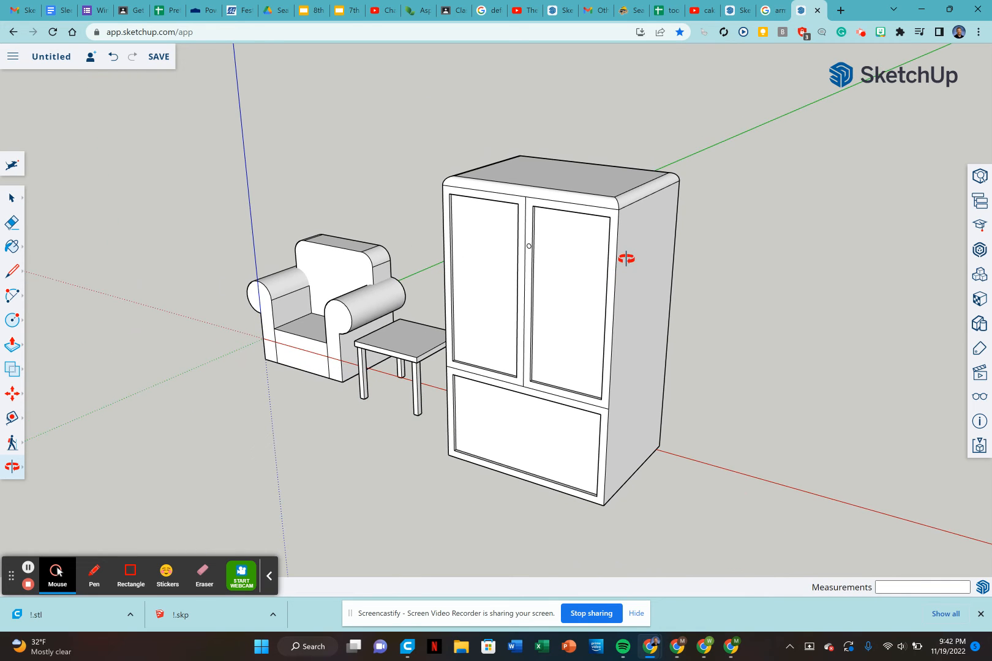
pyautogui.press('l')
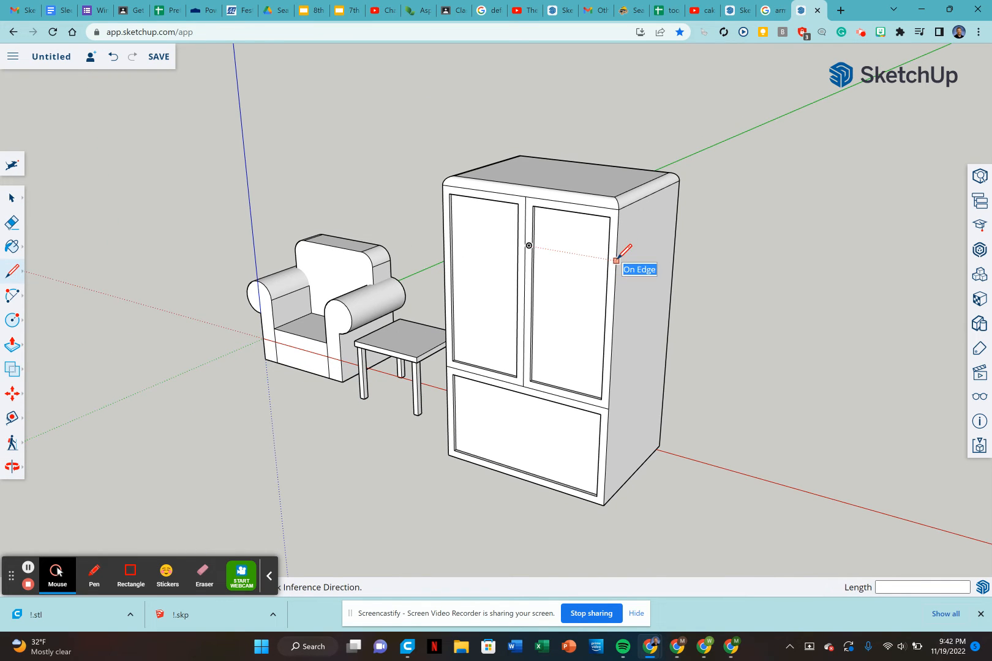
pyautogui.click(617, 261)
pyautogui.click(734, 282)
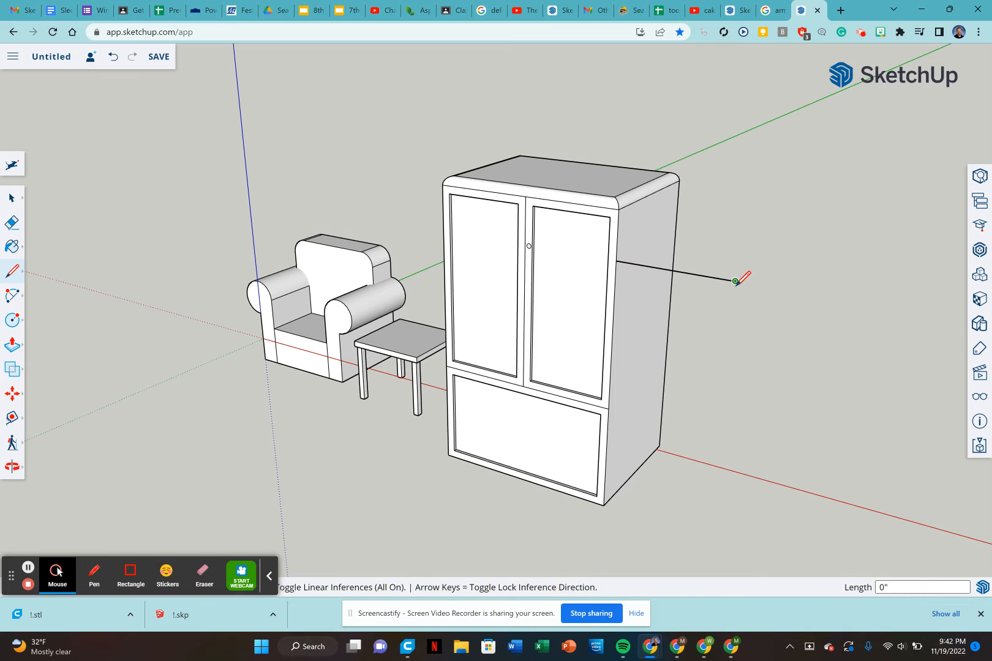
pyautogui.click(726, 381)
pyautogui.scroll(3, 722, 381)
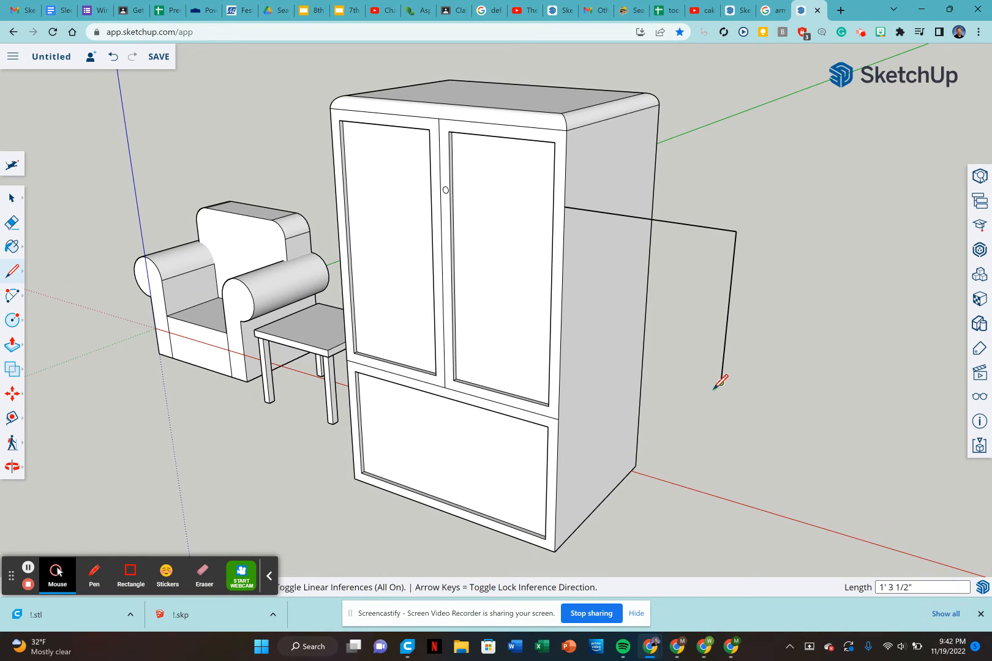
pyautogui.click(712, 393)
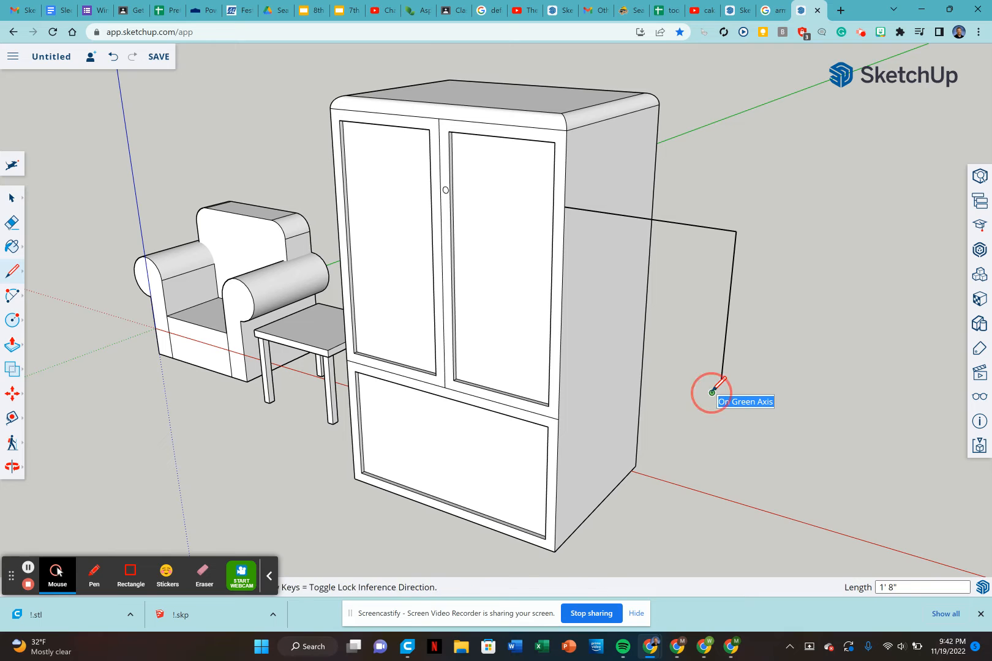
pyautogui.click(728, 236)
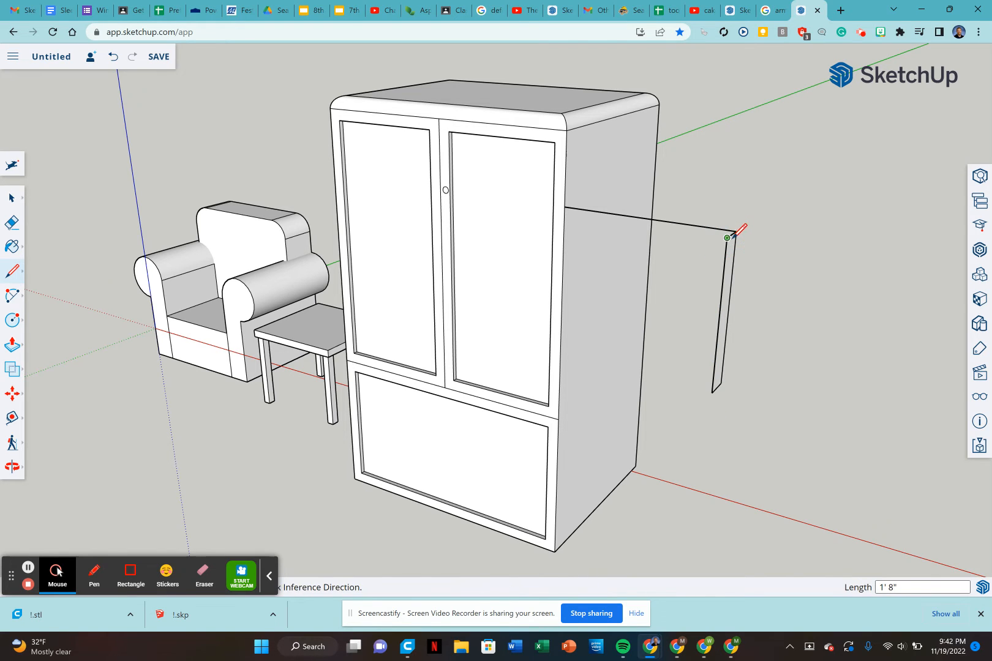
# Erase the connecting line and the long rectangle side that meets it, leaving a freestanding C-shaped path
pyautogui.press('o')
pyautogui.moveTo(752, 337)
pyautogui.mouseDown()
pyautogui.moveTo(642, 291)
pyautogui.moveTo(583, 295)
pyautogui.mouseUp()
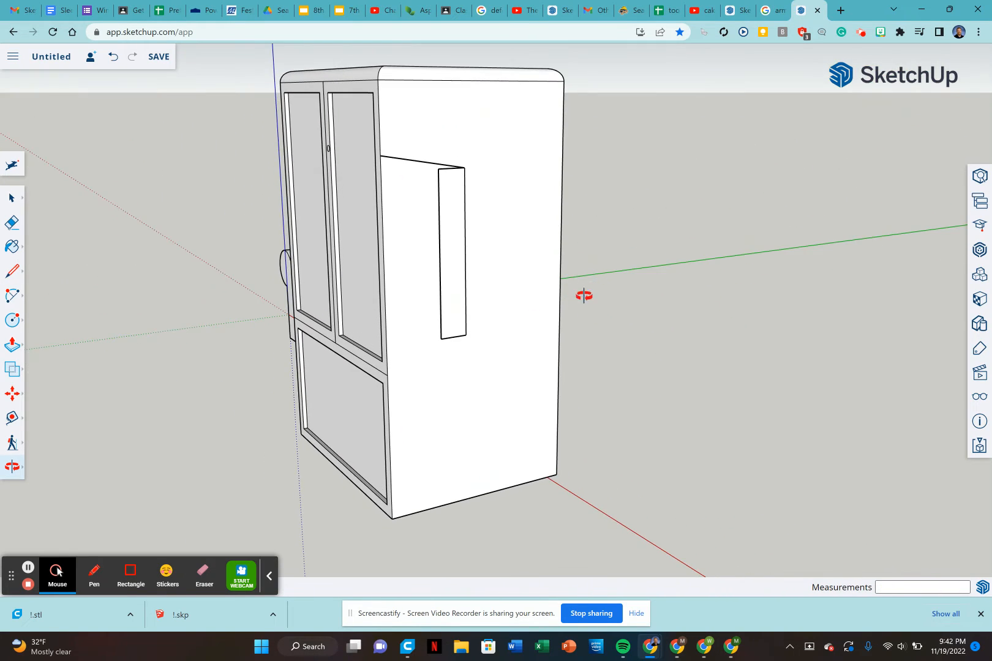
pyautogui.press('e')
pyautogui.click(466, 233)
pyautogui.click(422, 166)
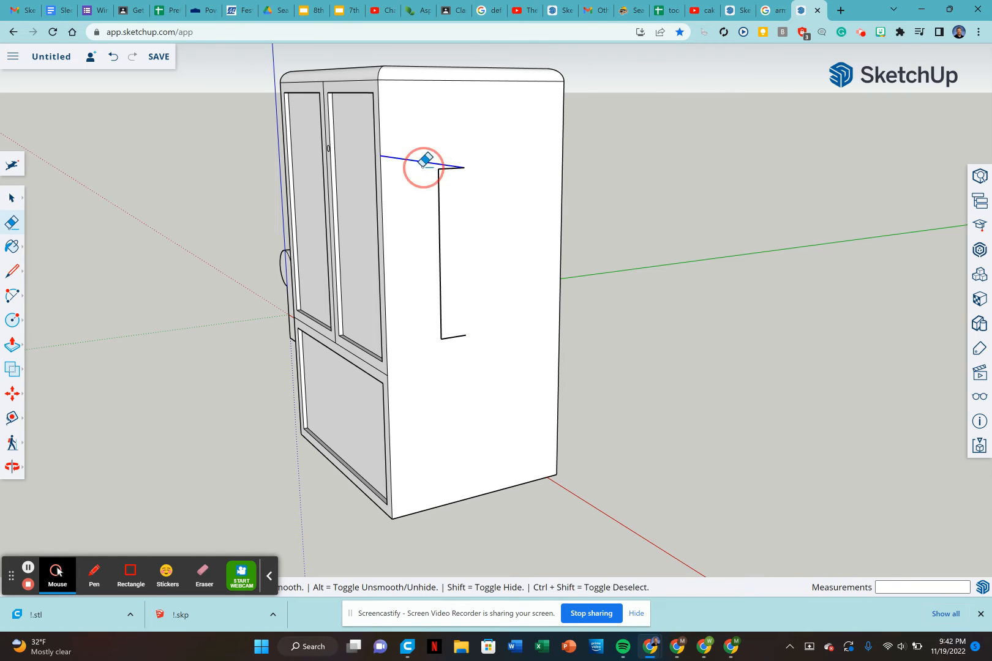
pyautogui.press('o')
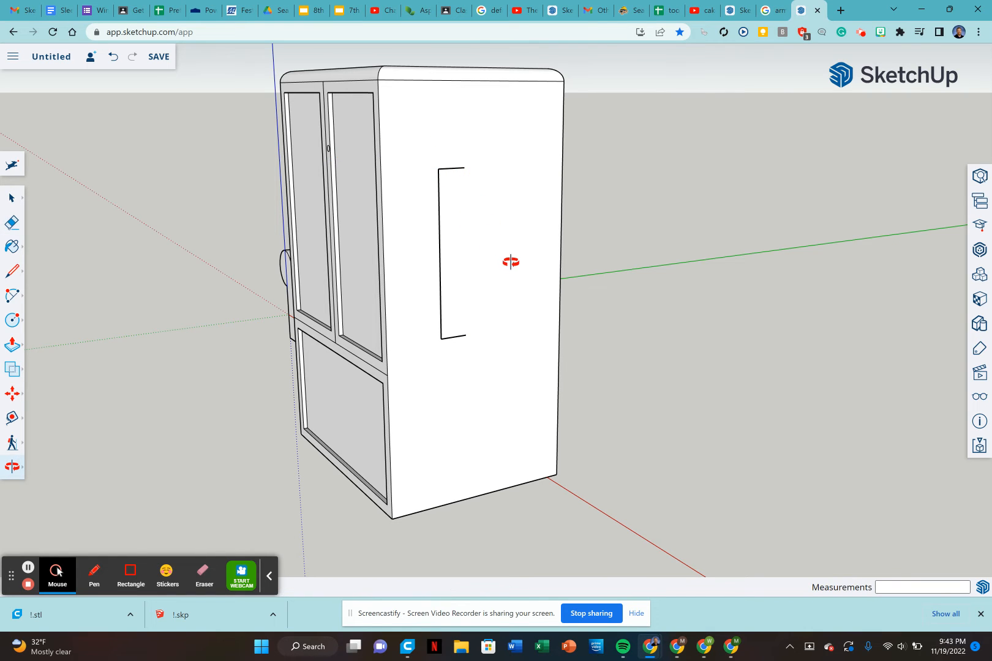
pyautogui.moveTo(511, 262)
pyautogui.mouseDown()
pyautogui.moveTo(443, 228)
pyautogui.moveTo(394, 241)
pyautogui.moveTo(476, 262)
pyautogui.moveTo(516, 258)
pyautogui.moveTo(502, 251)
pyautogui.mouseUp()
pyautogui.moveTo(456, 192); pyautogui.dragTo(291, 152)
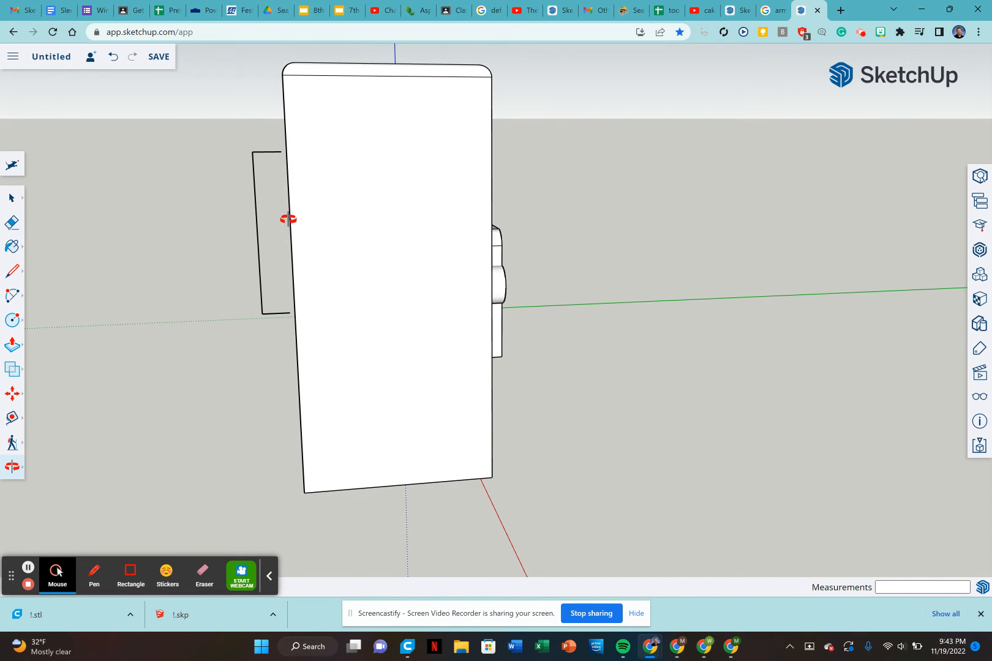
pyautogui.moveTo(292, 218); pyautogui.dragTo(300, 147)
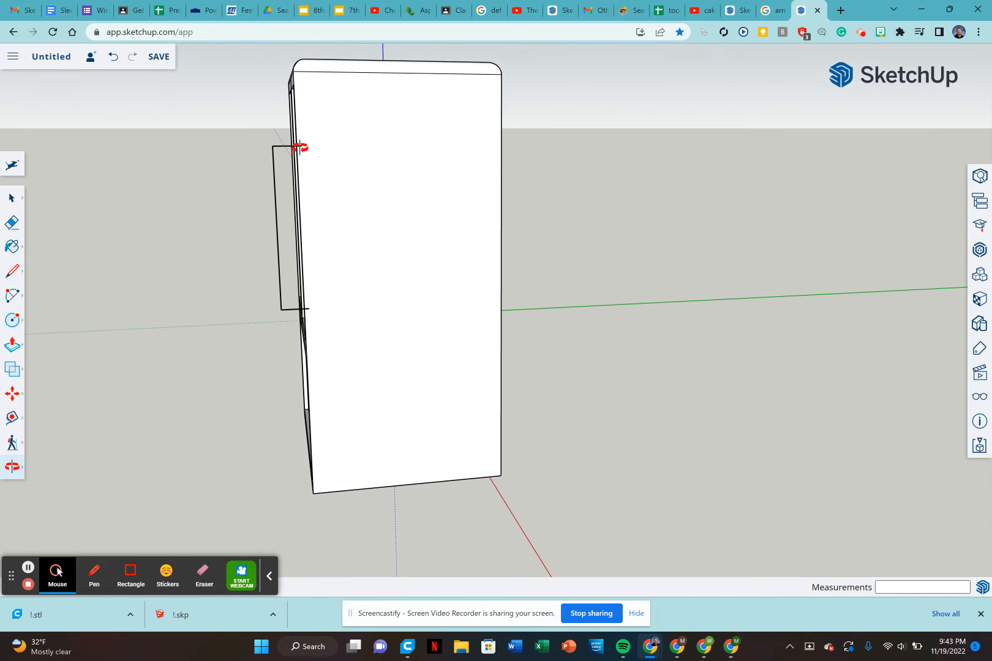
pyautogui.moveTo(294, 315); pyautogui.dragTo(467, 206)
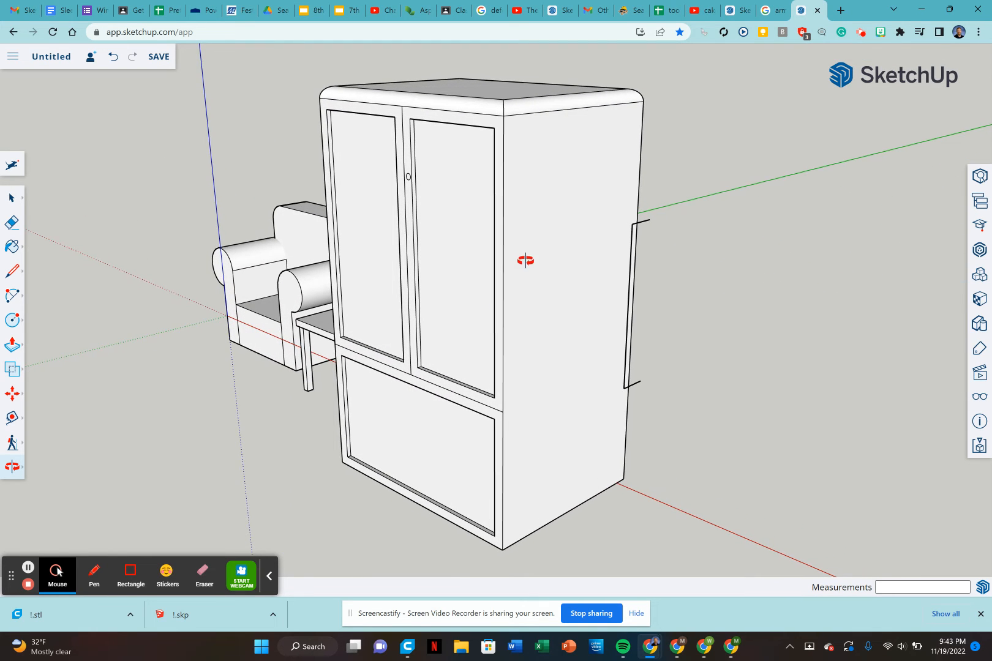
pyautogui.moveTo(526, 260); pyautogui.dragTo(547, 252)
pyautogui.press('space')
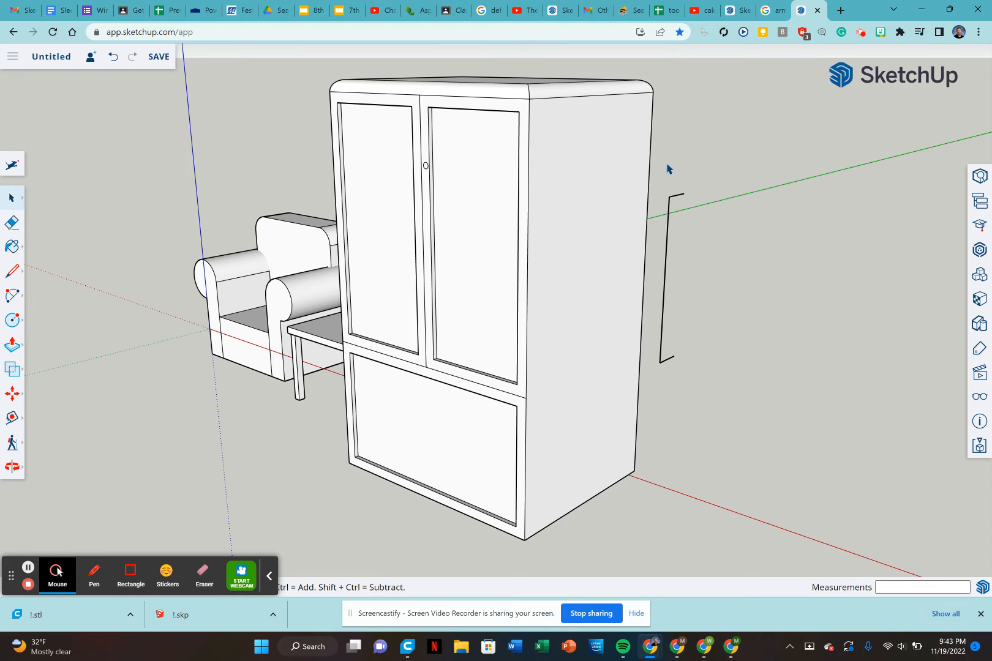
pyautogui.moveTo(658, 173); pyautogui.dragTo(743, 398)
pyautogui.click(12, 346)
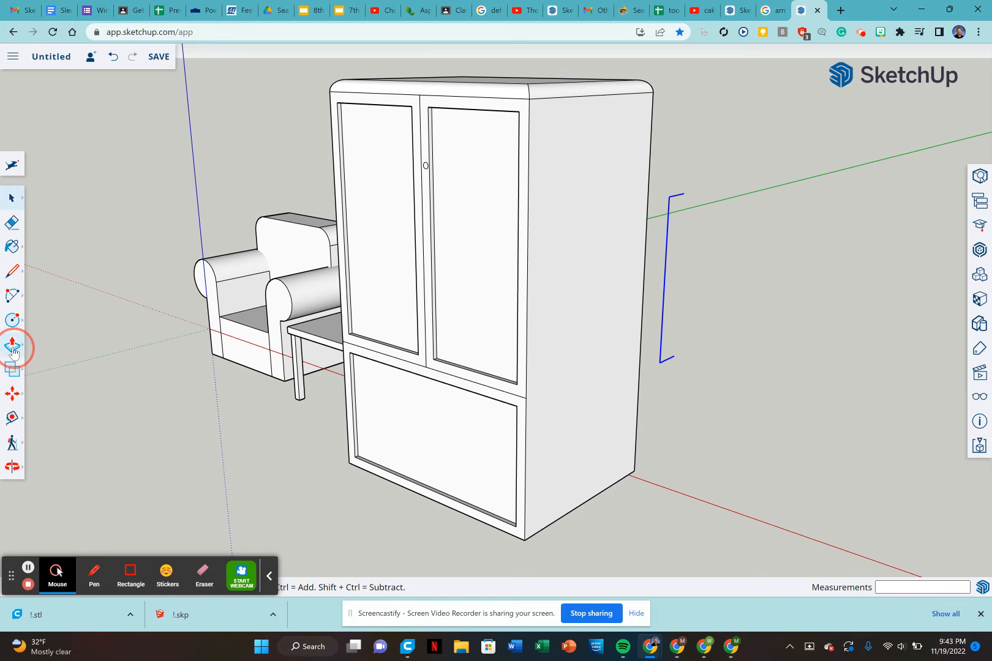
pyautogui.click(43, 372)
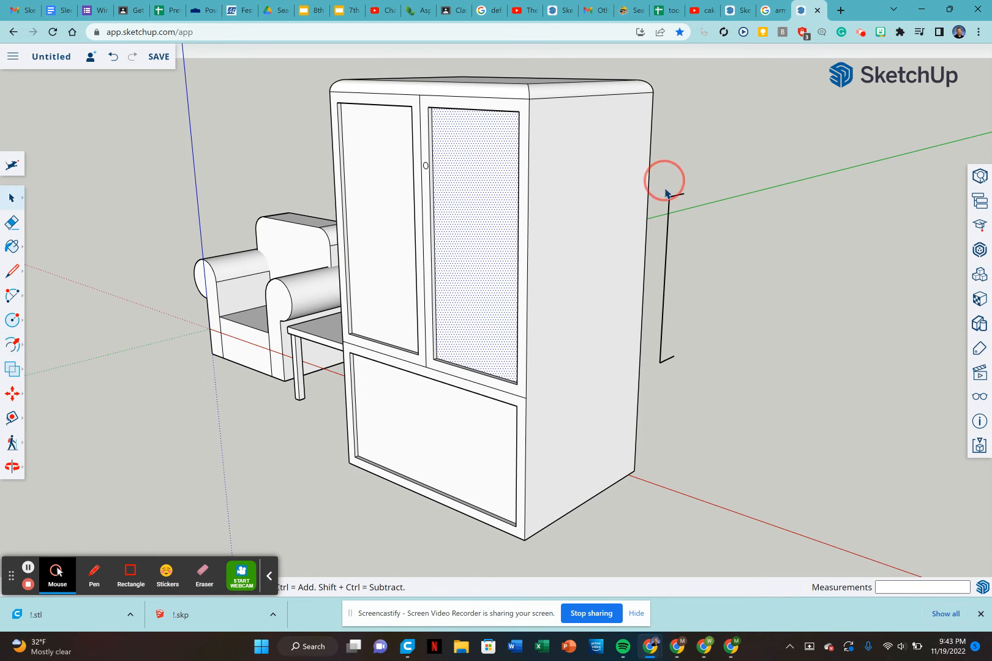
# Sweep the circle on the door frame along the freestanding C-shaped path with Follow Me to form a bar handle
pyautogui.moveTo(664, 177); pyautogui.dragTo(742, 423)
pyautogui.moveTo(652, 166); pyautogui.dragTo(750, 424)
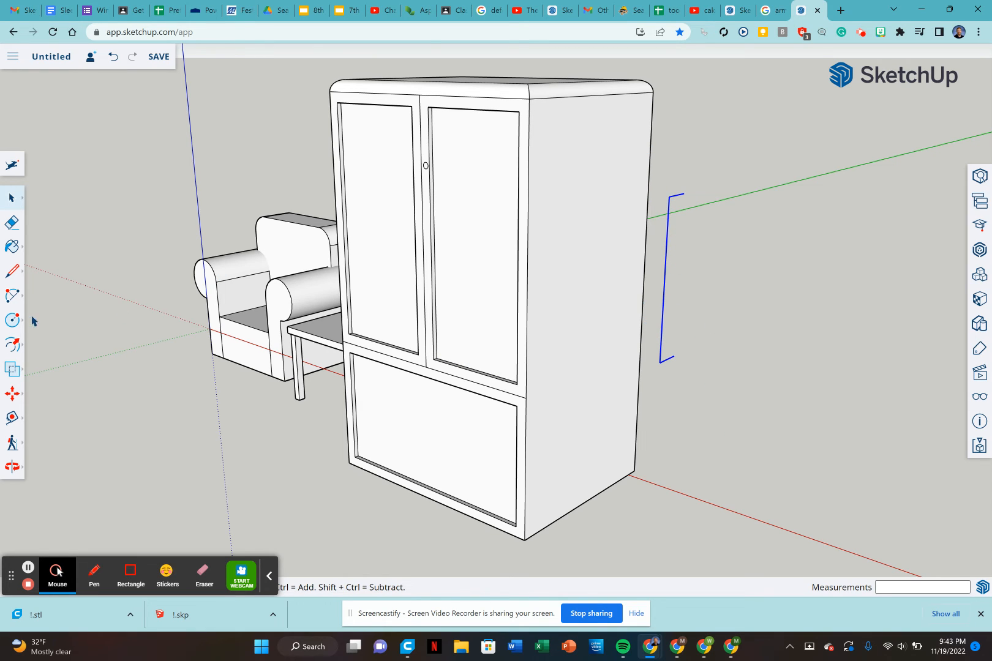
pyautogui.click(12, 344)
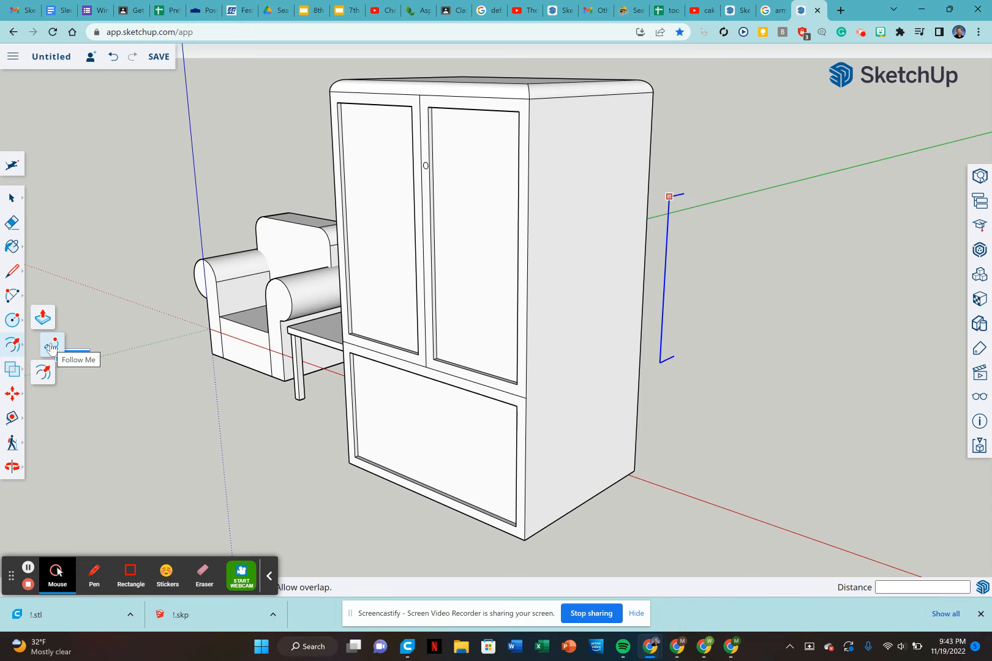
pyautogui.click(51, 347)
pyautogui.scroll(5, 428, 166)
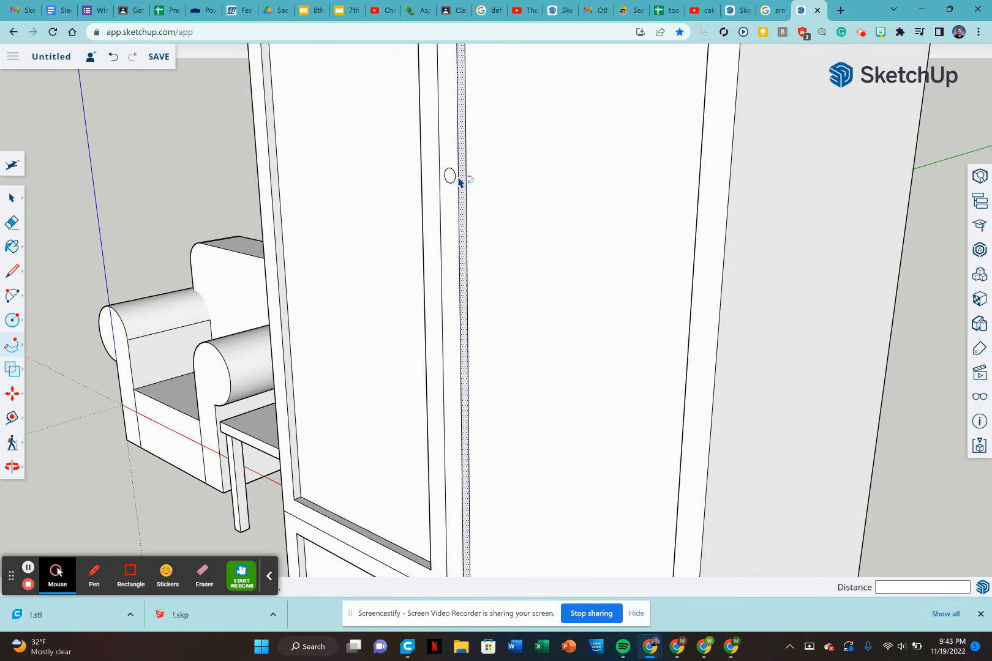
pyautogui.click(453, 175)
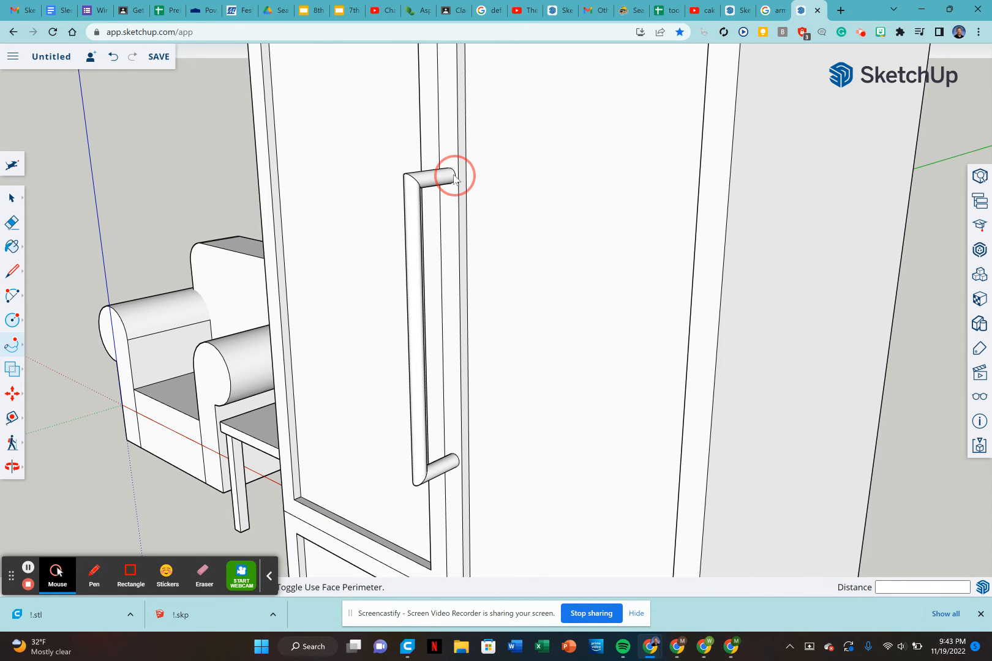
pyautogui.scroll(-5, 454, 201)
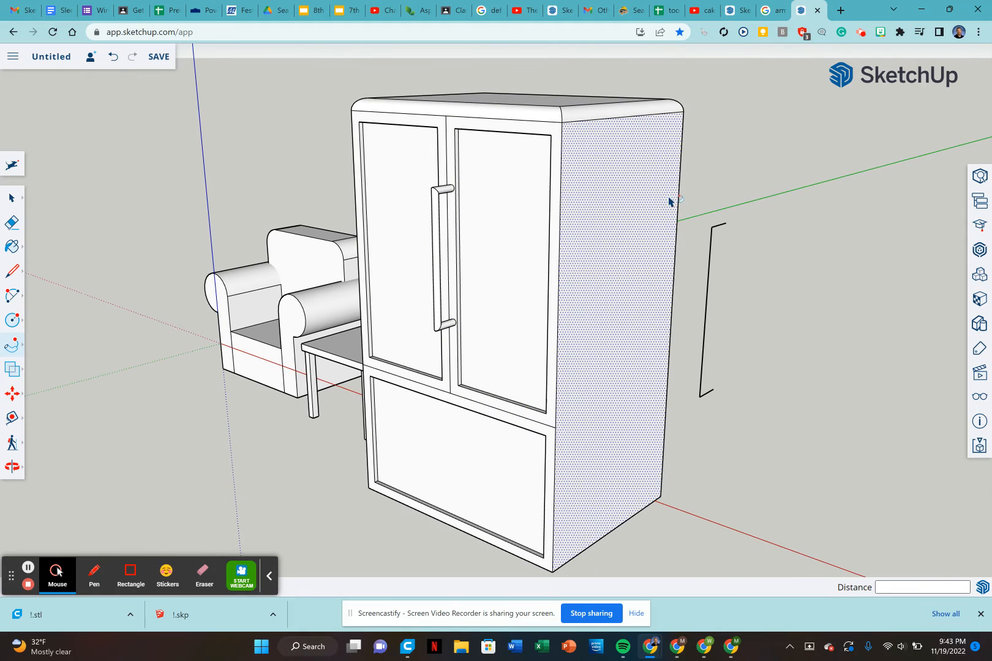
# Try to select the bar handle separately from the cabinet, and undo the Follow Me sweep
pyautogui.press('o')
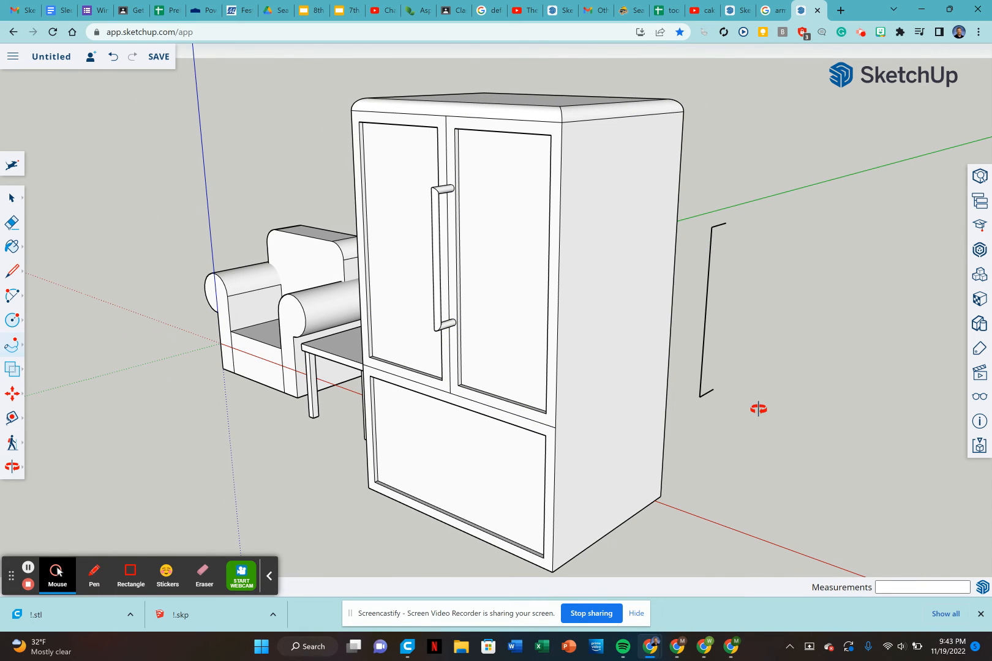
pyautogui.moveTo(755, 410); pyautogui.dragTo(610, 348)
pyautogui.moveTo(499, 329); pyautogui.dragTo(796, 313)
pyautogui.scroll(5, 728, 266)
pyautogui.press('space')
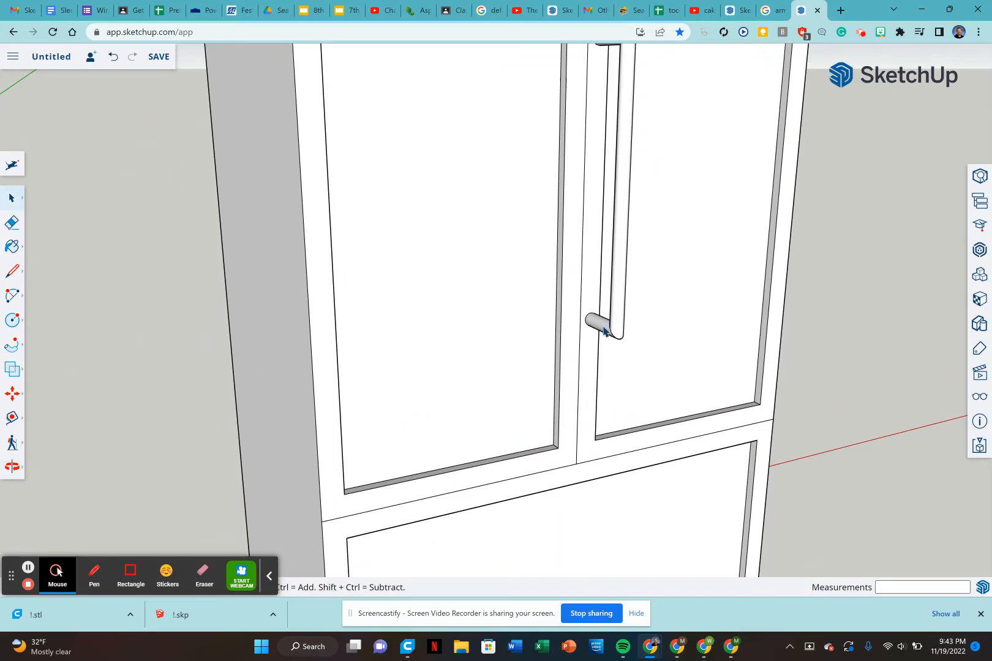
pyautogui.click(604, 331)
pyautogui.scroll(-5, 604, 331)
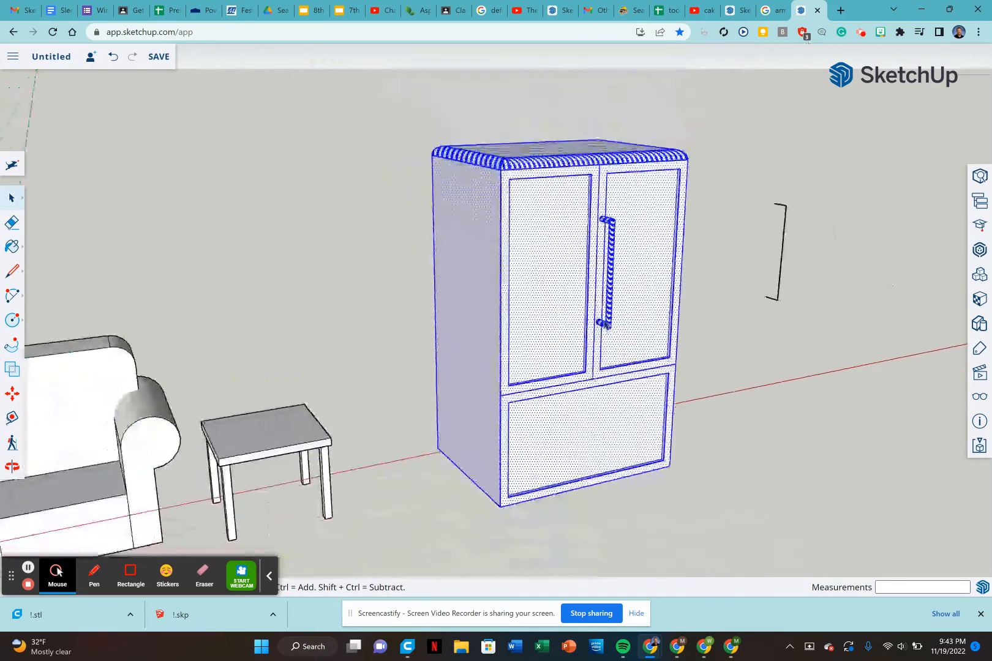
pyautogui.click(730, 265)
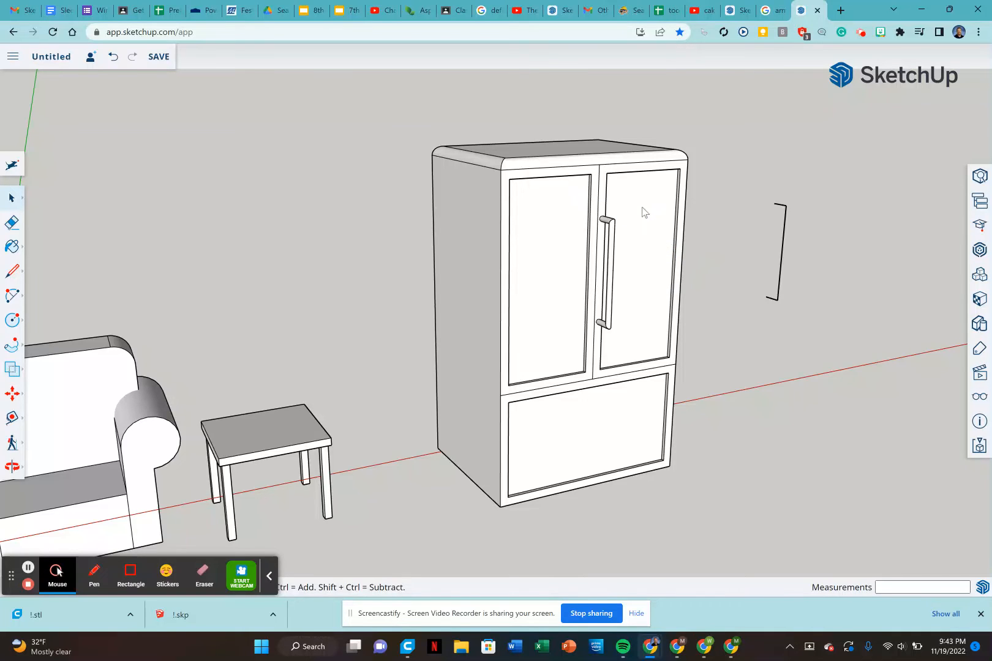
pyautogui.hotkey('ctrl', 'z')
# Make the circle on the door frame and its face a component named handle
pyautogui.scroll(5, 618, 215)
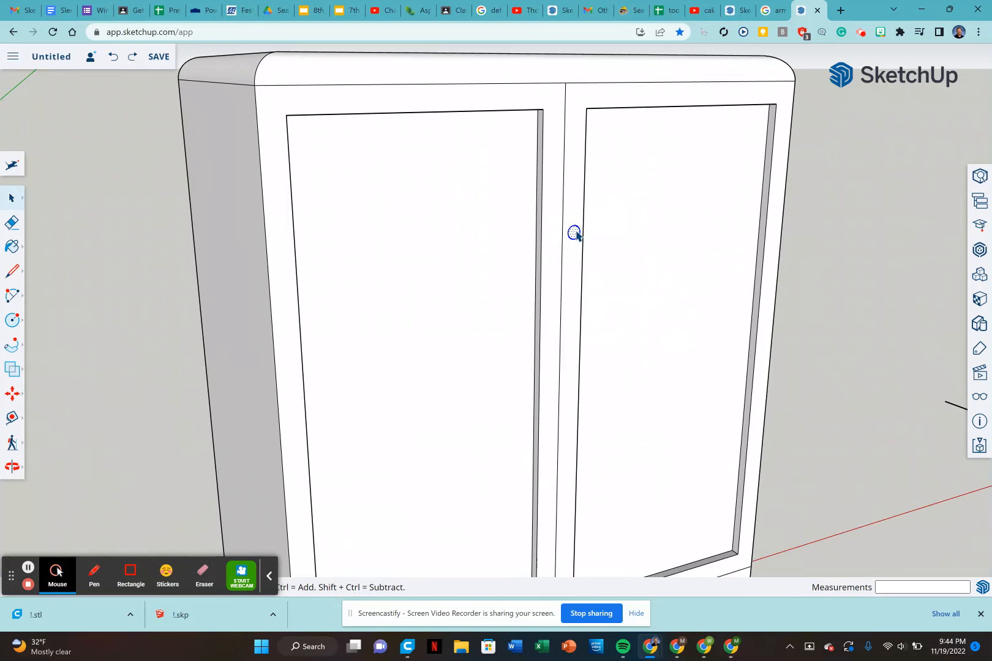
pyautogui.rightClick(575, 234)
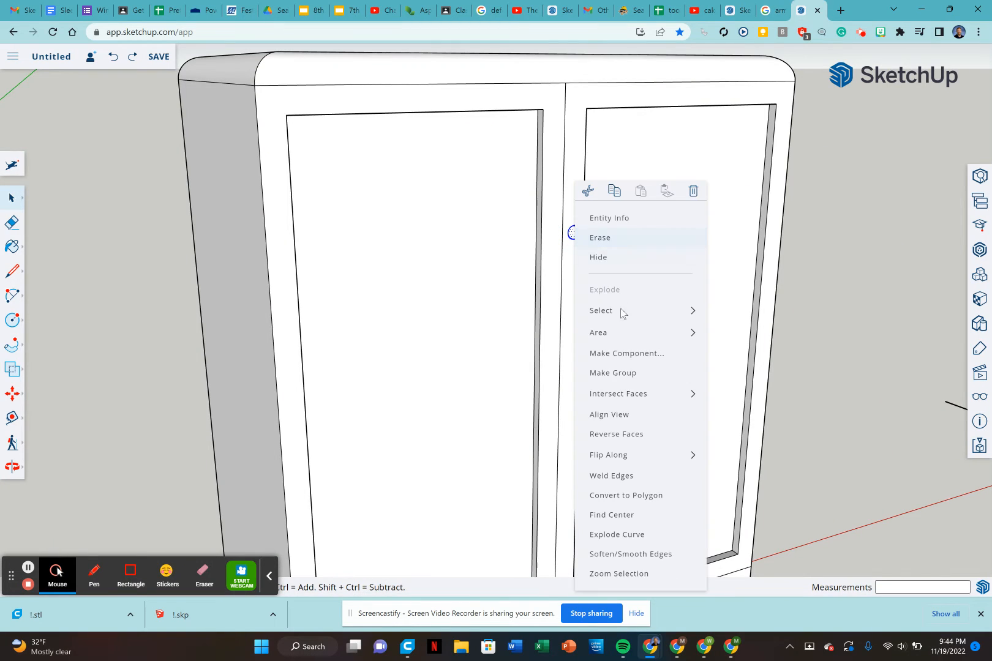
pyautogui.click(628, 353)
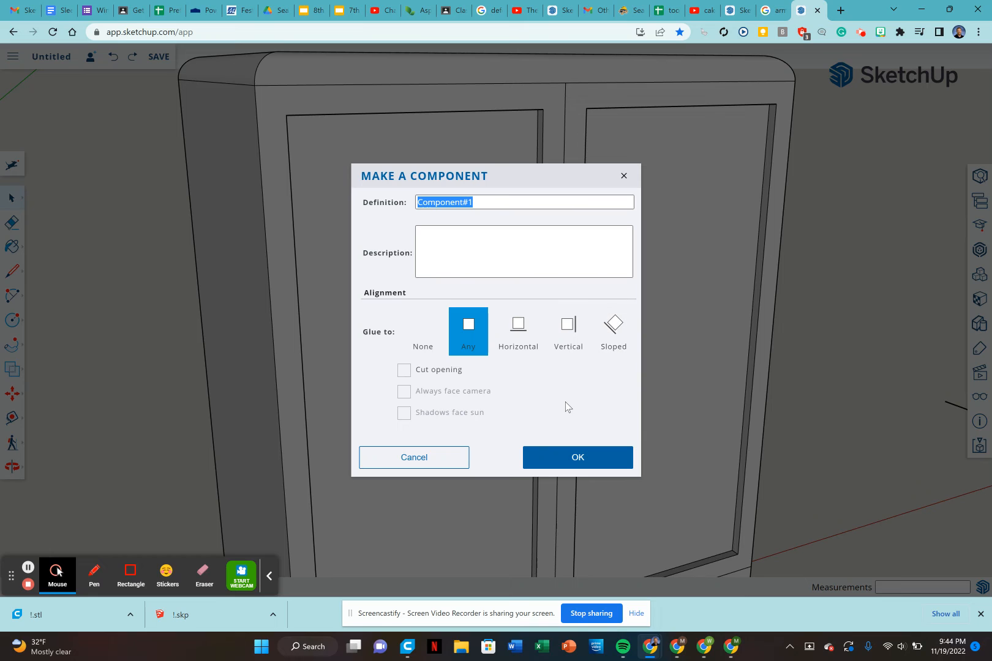
pyautogui.write('handle')
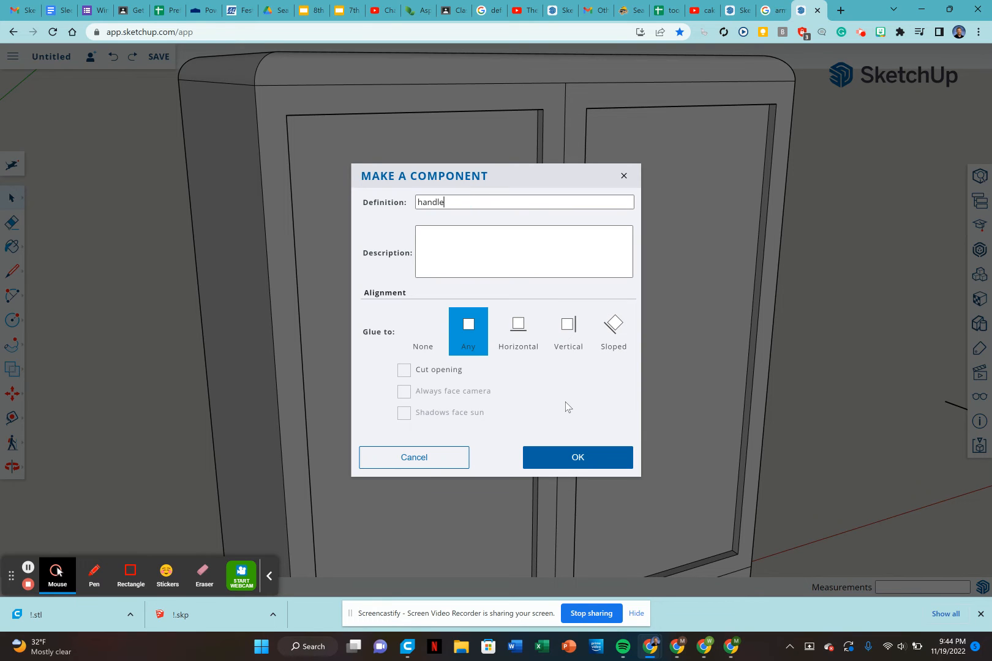
pyautogui.click(571, 458)
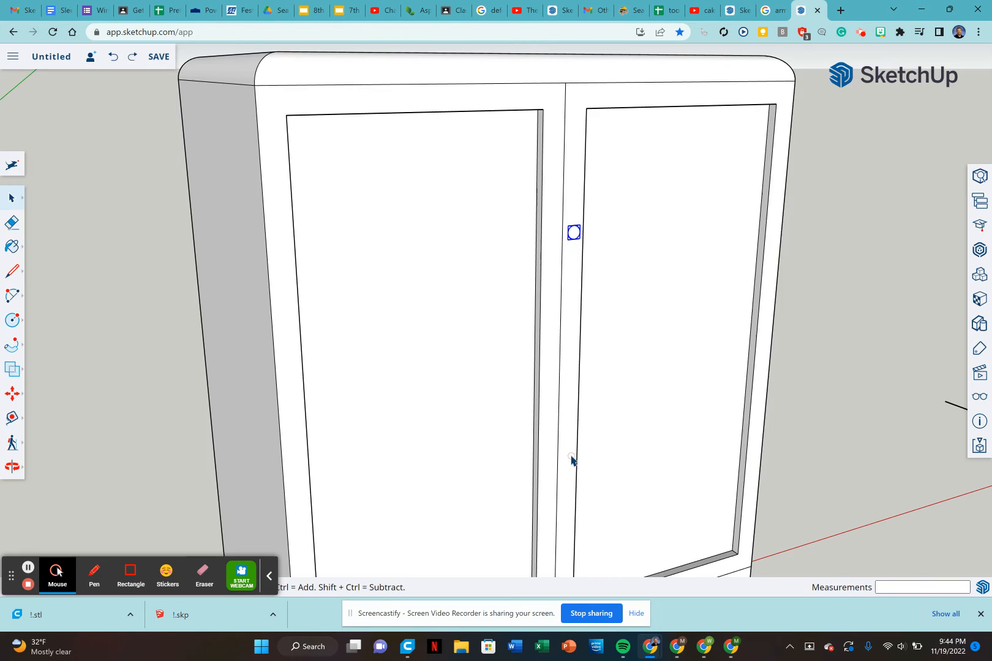
# Open the handle component on the door frame for editing
pyautogui.scroll(-2, 571, 459)
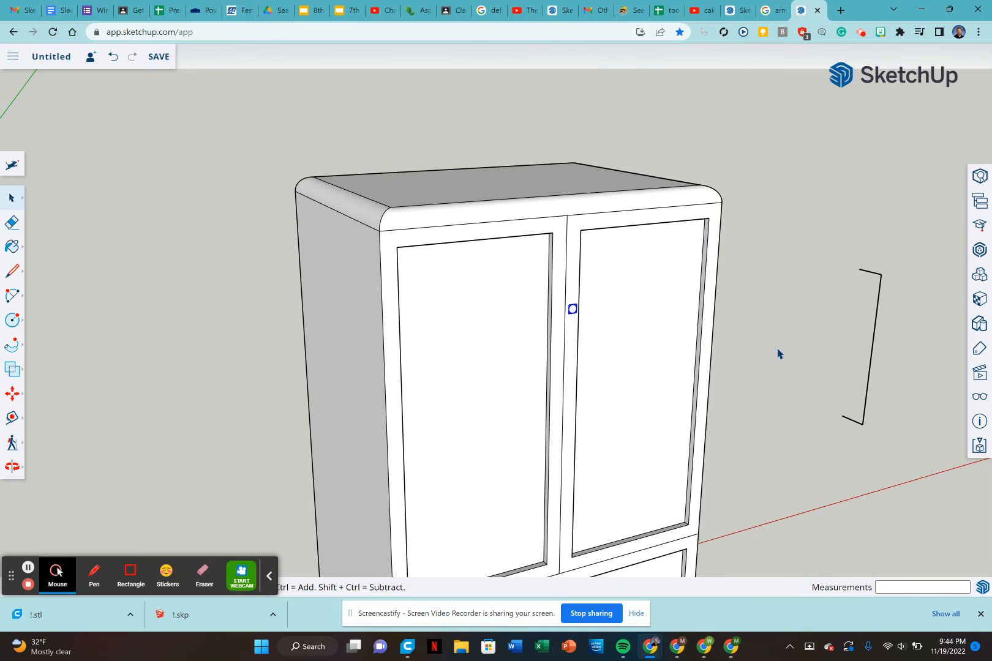
pyautogui.click(26, 346)
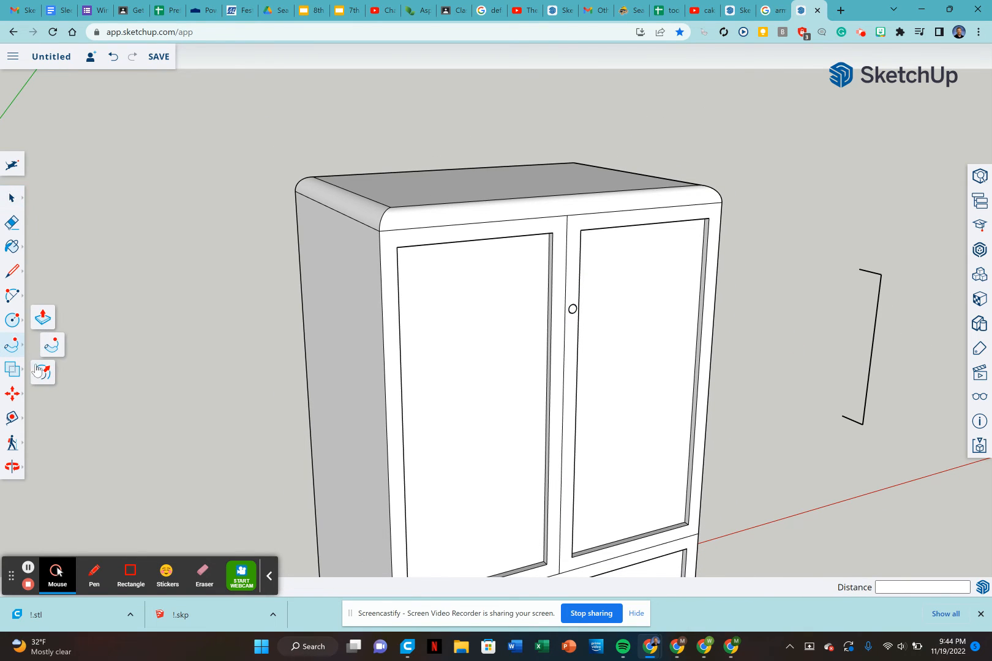
pyautogui.click(38, 375)
pyautogui.press('space')
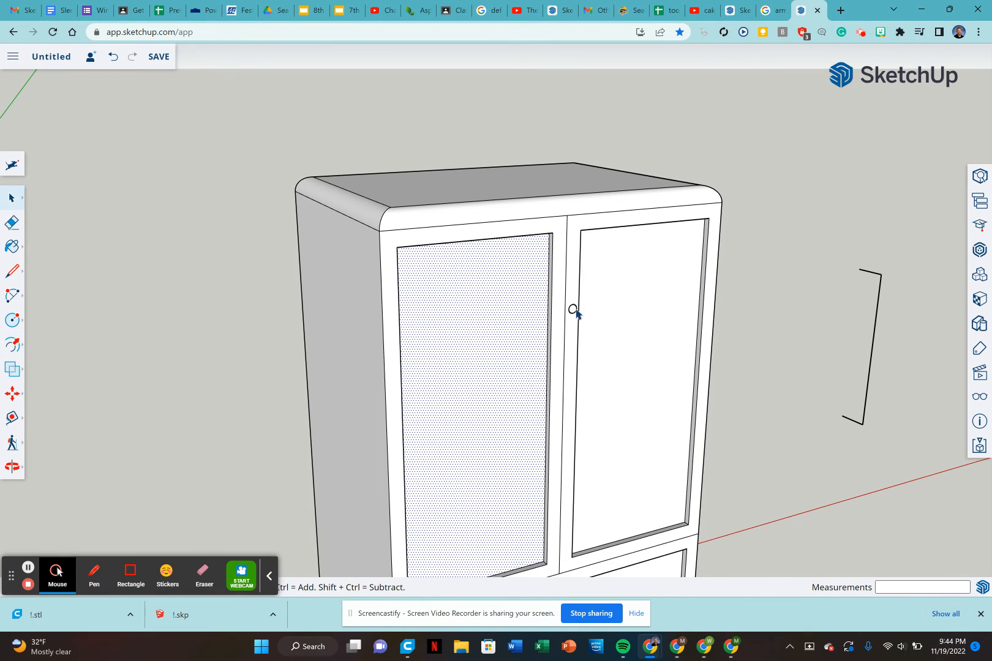
pyautogui.click(574, 310)
pyautogui.click(574, 311)
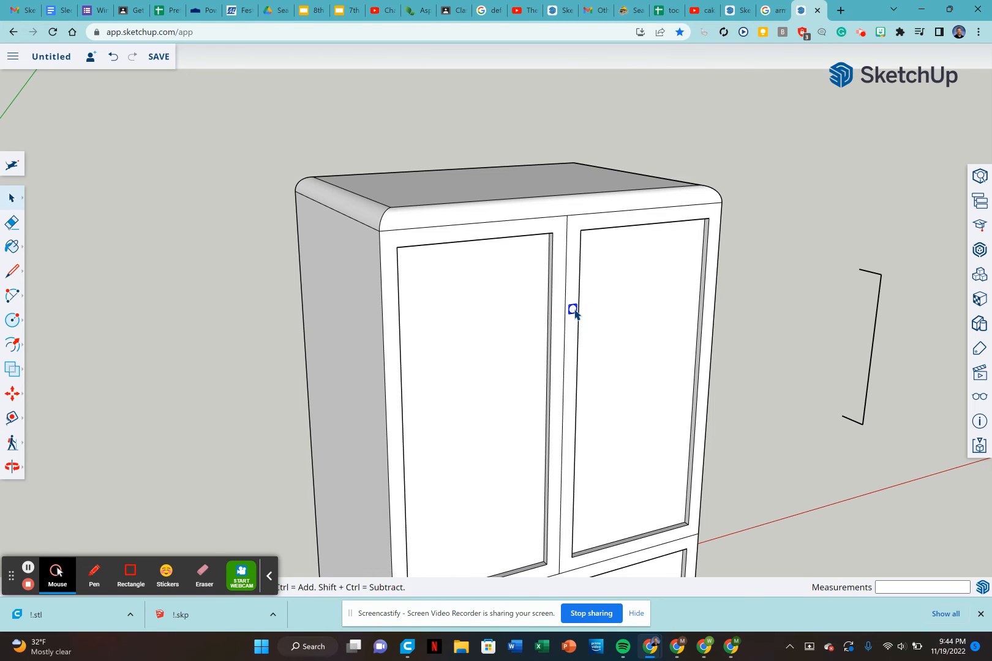
pyautogui.doubleClick(574, 310)
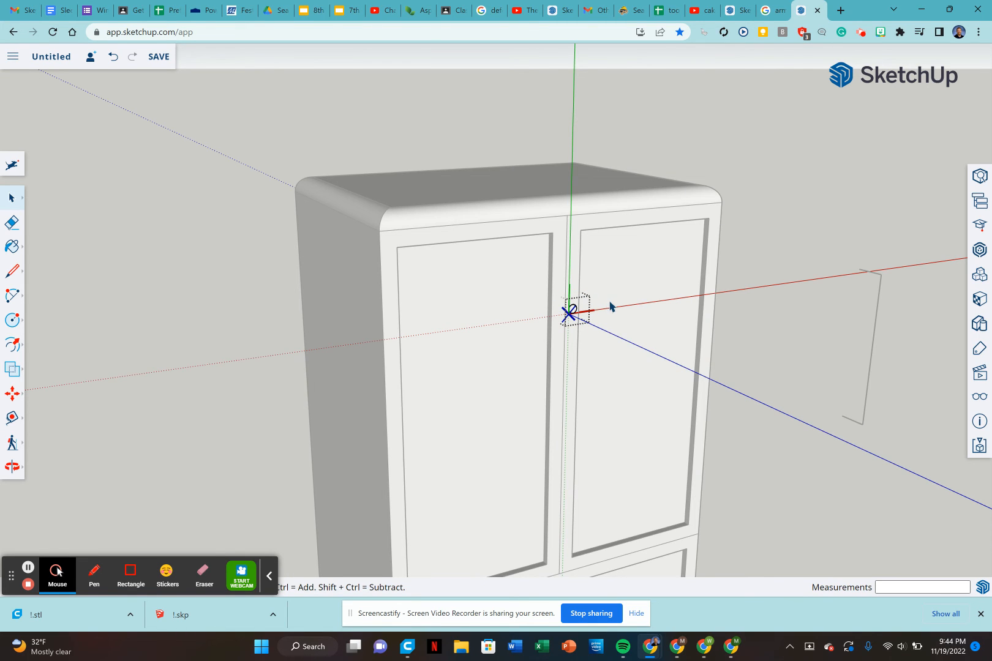
# Try to select the freestanding C-shaped path from inside the handle component, and leave the component
pyautogui.click(758, 301)
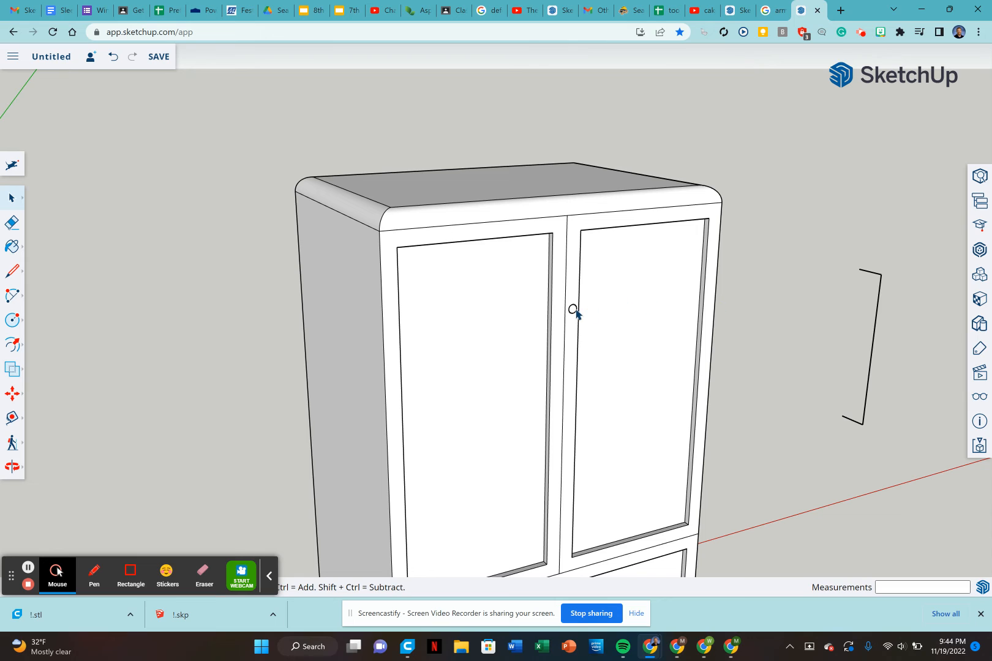
pyautogui.doubleClick(575, 311)
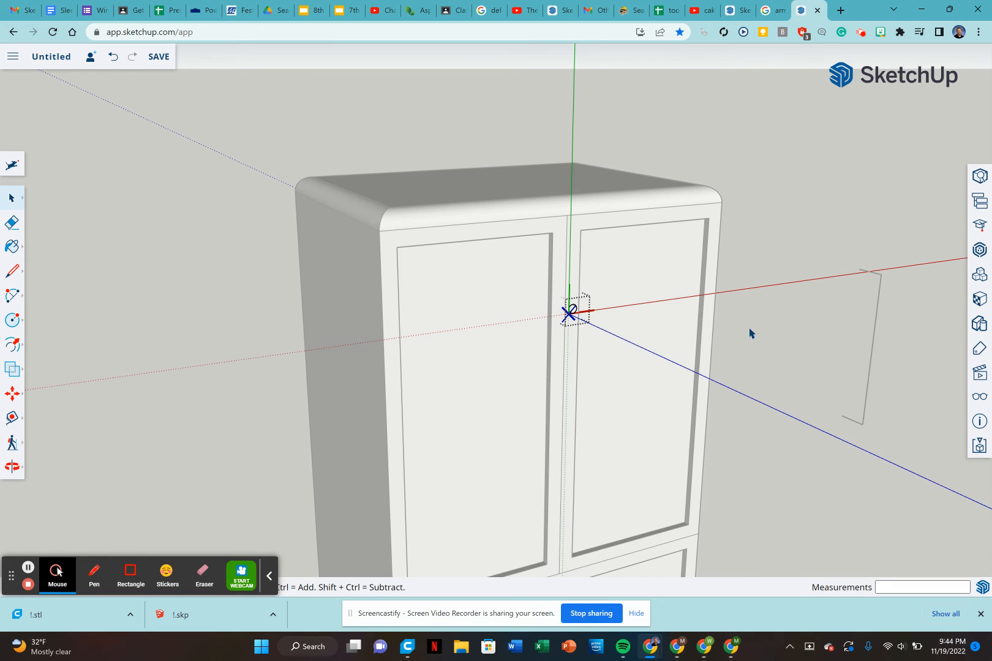
pyautogui.moveTo(824, 241); pyautogui.dragTo(913, 473)
pyautogui.click(805, 352)
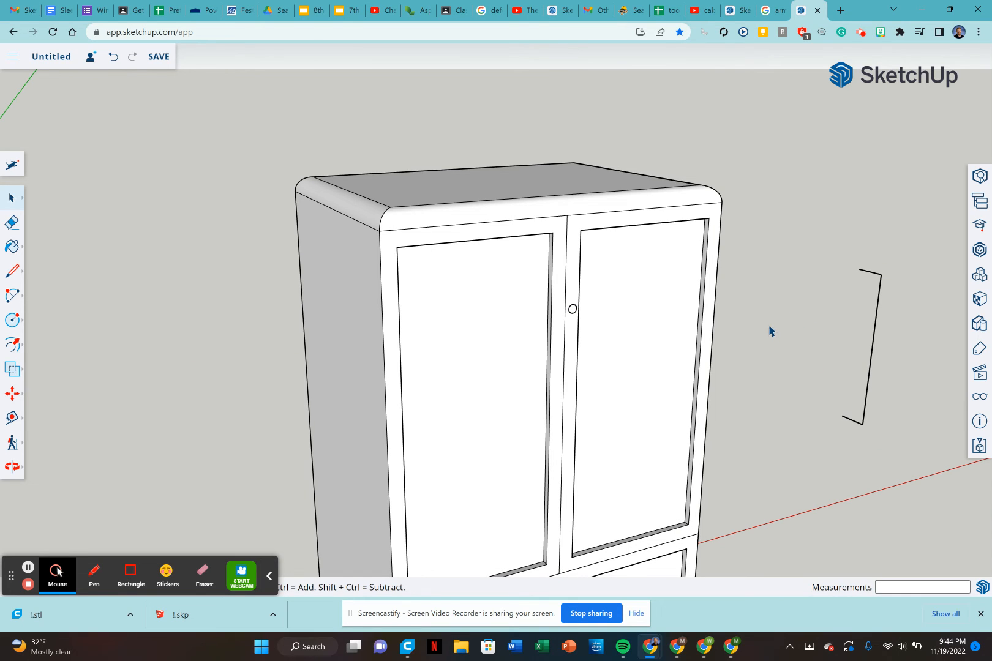
# Undo the handle component and erase the circle from the door frame
pyautogui.hotkey('ctrl', 'z')
pyautogui.hotkey('ctrl', 'z')
pyautogui.hotkey('ctrl', 'z')
pyautogui.hotkey('ctrl', 'z')
pyautogui.scroll(4, 531, 281)
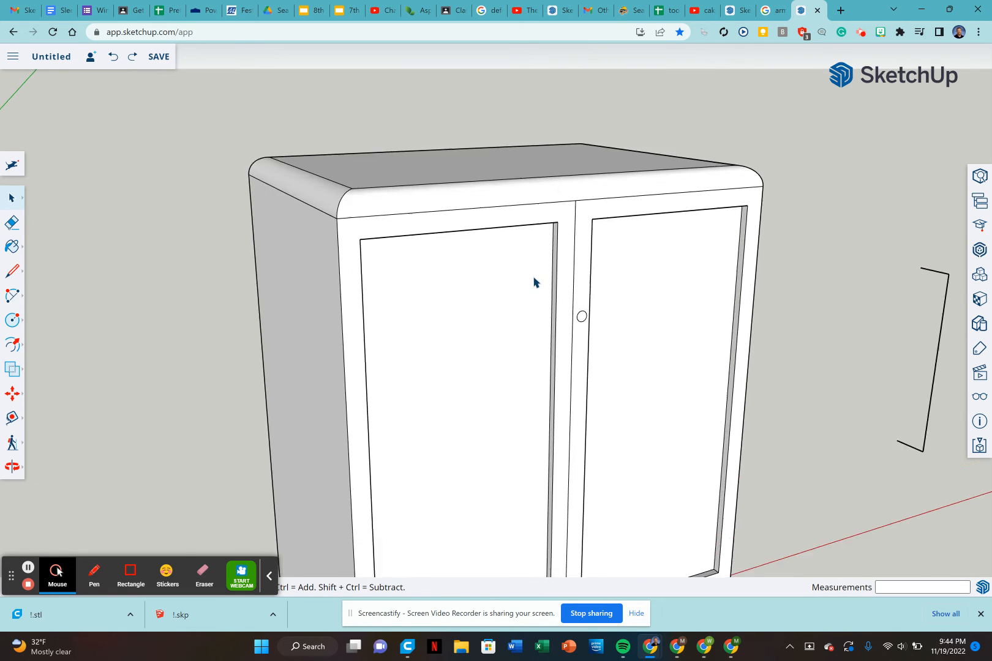
pyautogui.press('e')
pyautogui.click(606, 331)
pyautogui.scroll(-4, 623, 322)
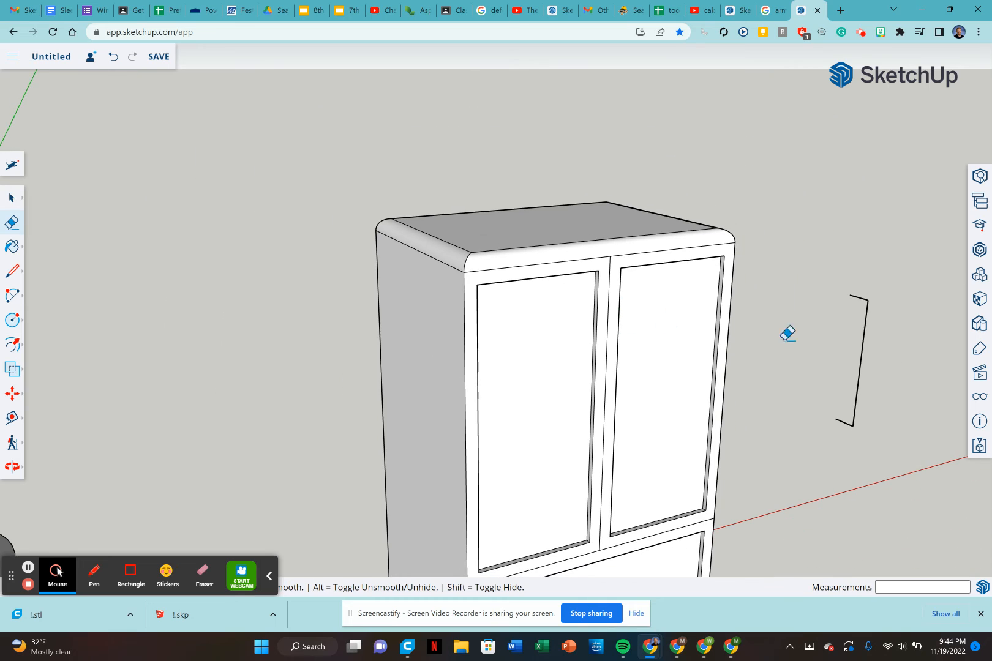
pyautogui.press('space')
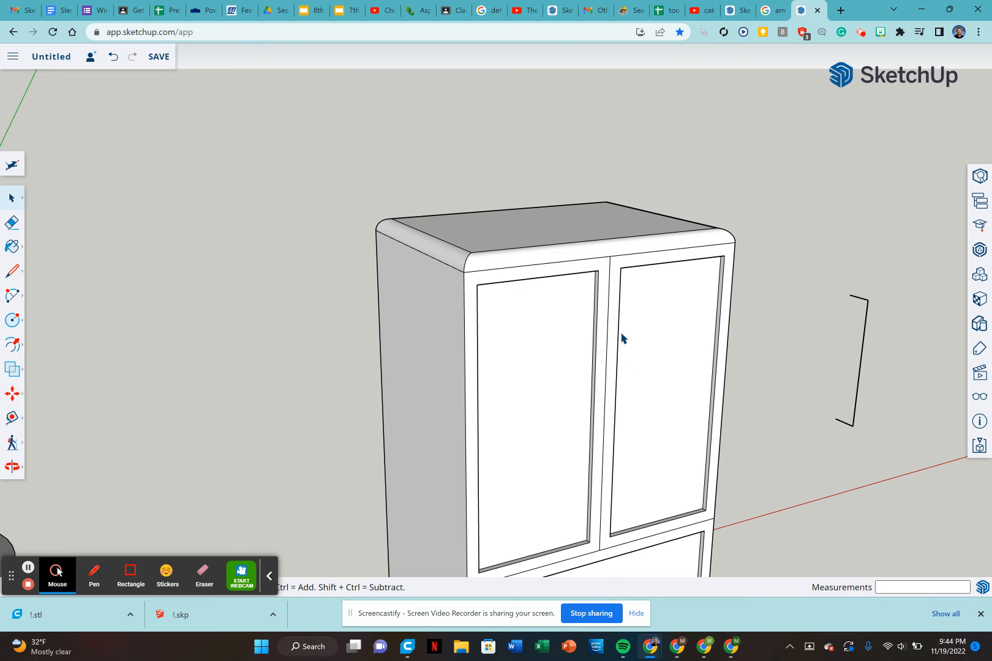
# Draw a circle of about 6 13/16" radius, perpendicular to the C-shaped path, centred on the path's upper endpoint
pyautogui.press('c')
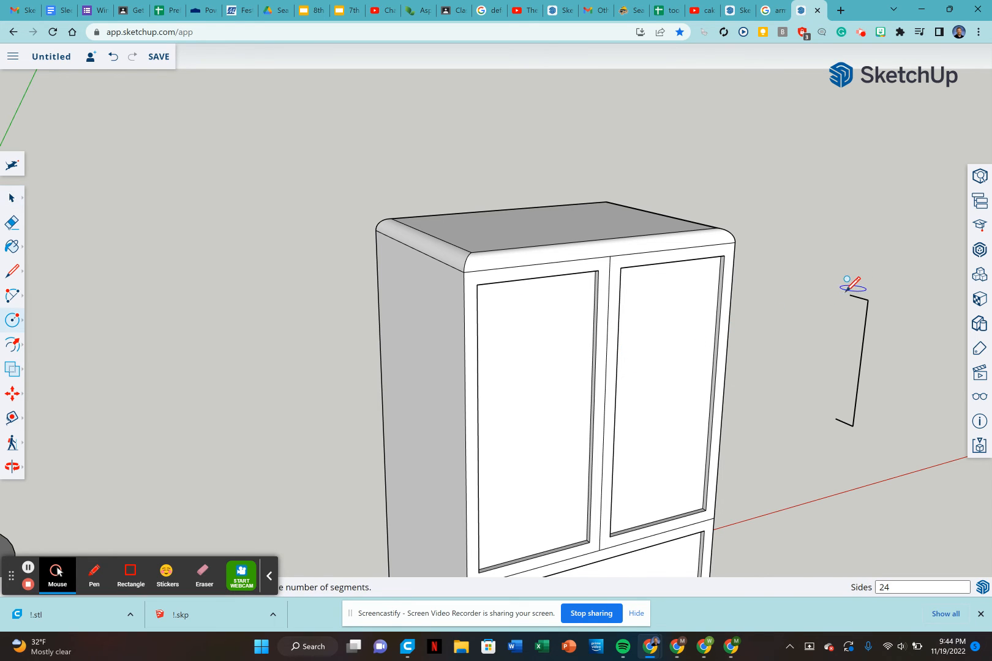
pyautogui.scroll(3, 849, 294)
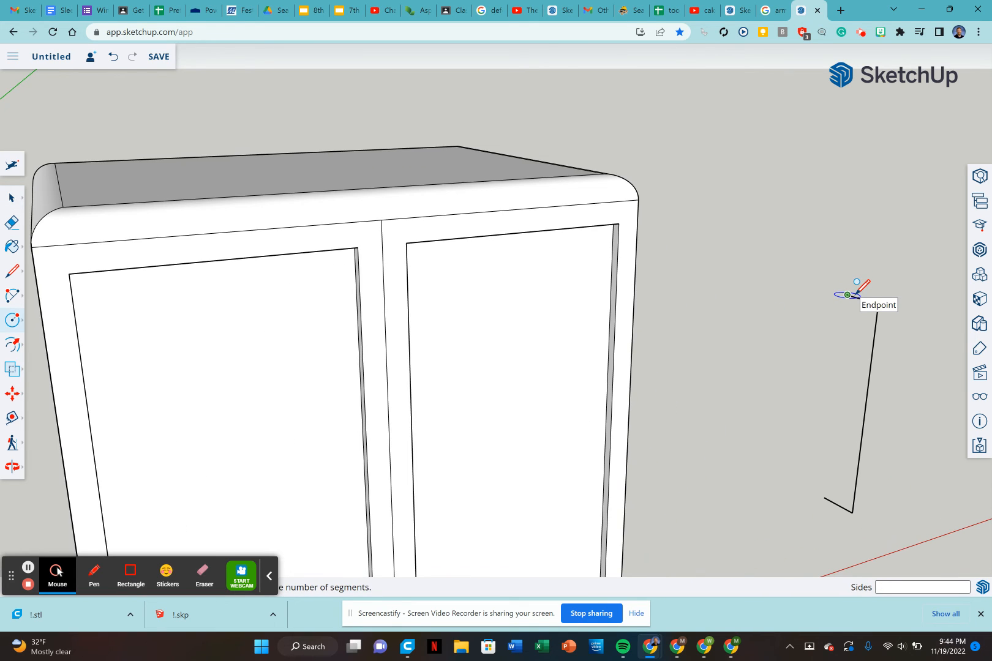
pyautogui.click(848, 296)
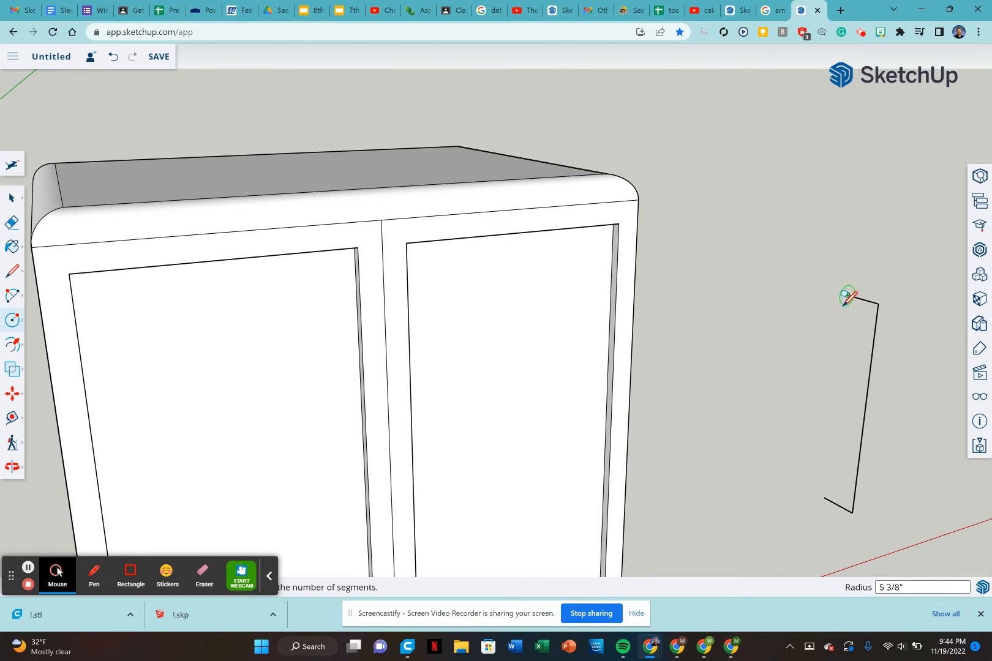
pyautogui.click(844, 302)
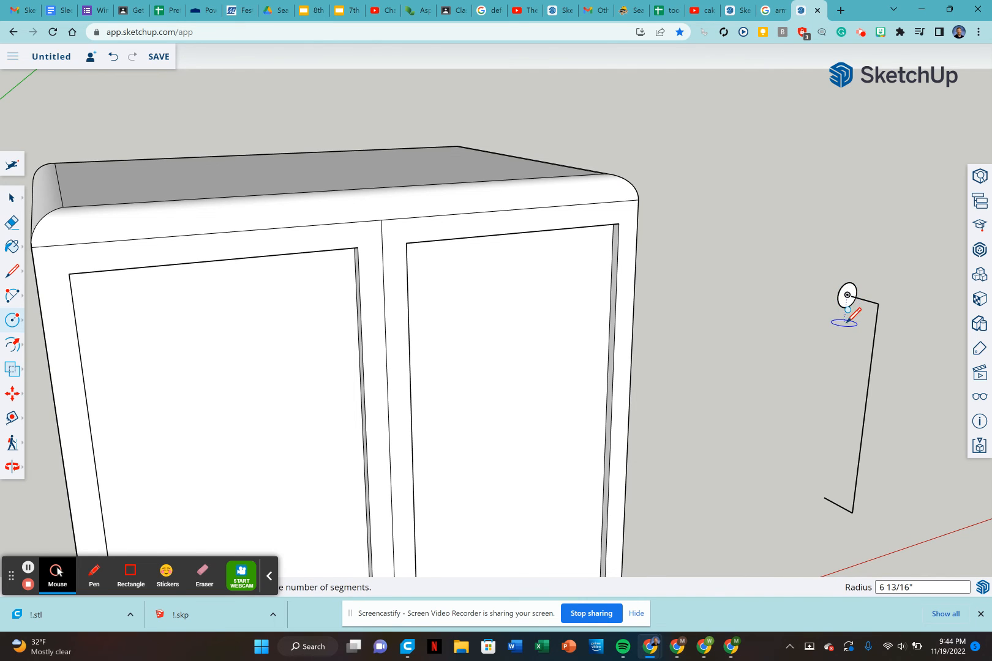
pyautogui.scroll(-1, 860, 306)
pyautogui.press('space')
# Sweep the circle along the three segments of the C-shaped path with Follow Me to form a freestanding bar handle
pyautogui.click(860, 305)
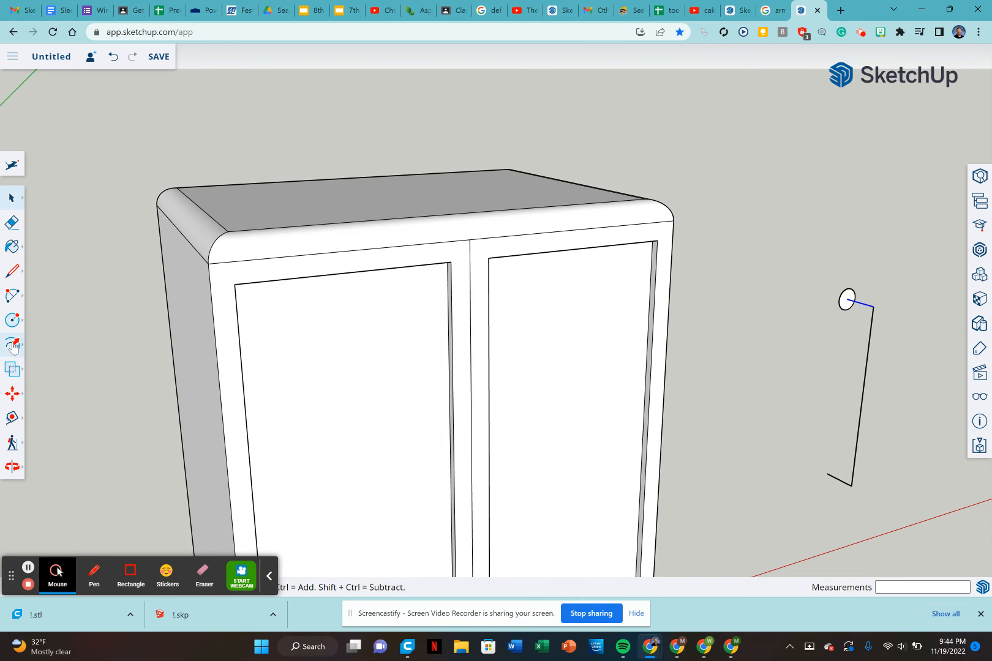
pyautogui.keyDown('shift'); pyautogui.click(873, 331); pyautogui.keyUp('shift')
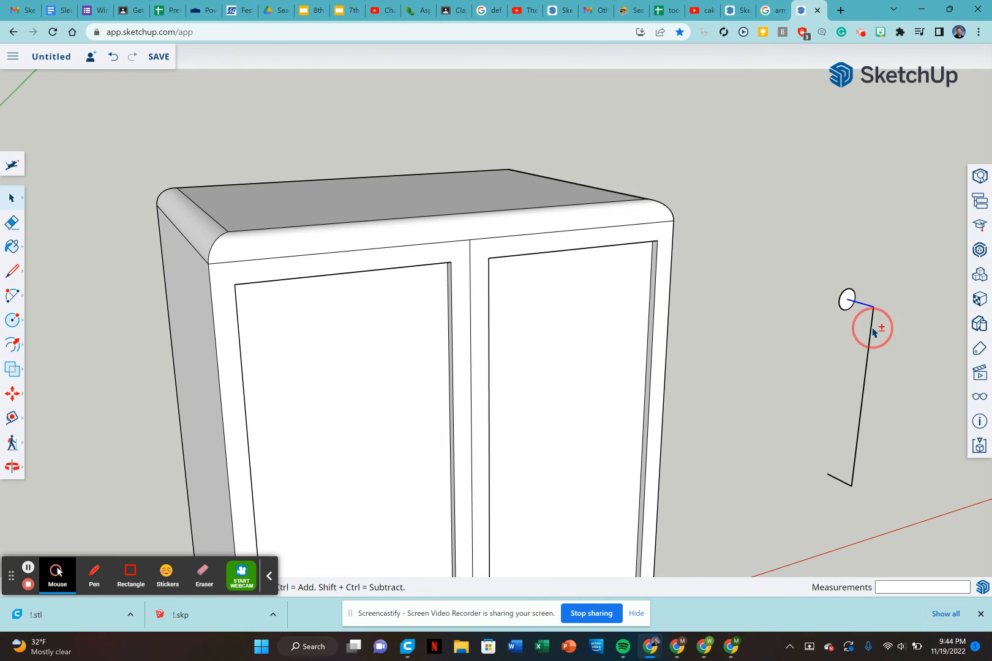
pyautogui.keyDown('shift'); pyautogui.click(839, 480); pyautogui.keyUp('shift')
pyautogui.click(7, 344)
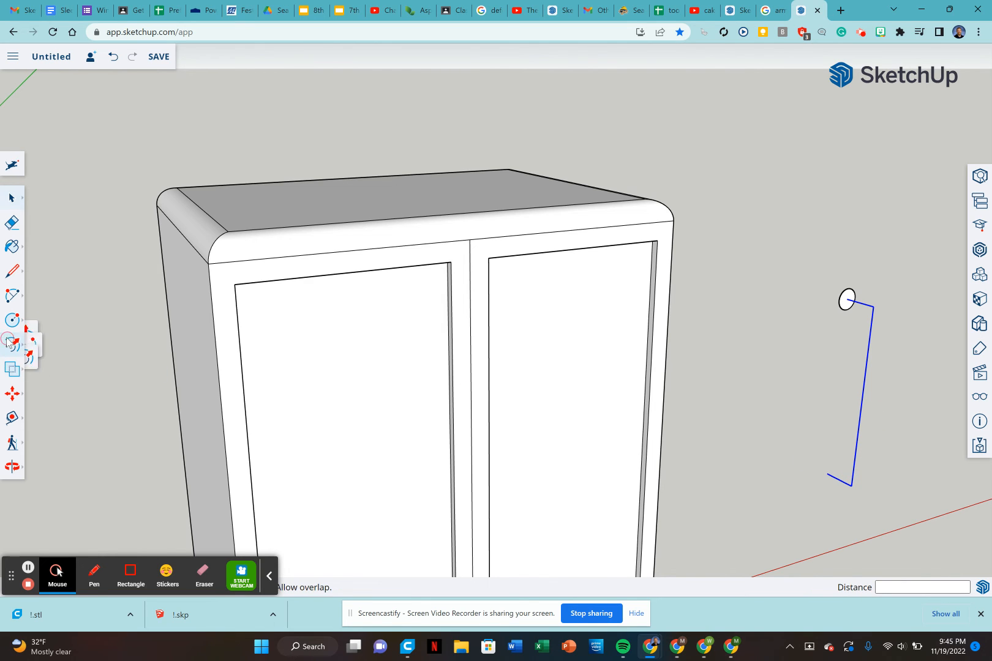
pyautogui.click(42, 345)
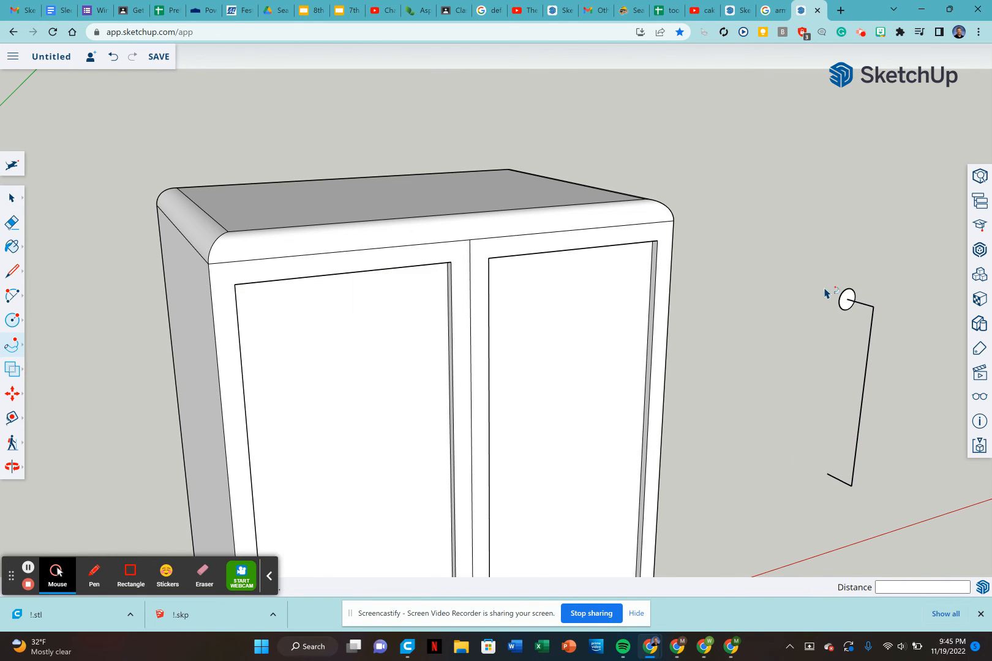
pyautogui.click(846, 301)
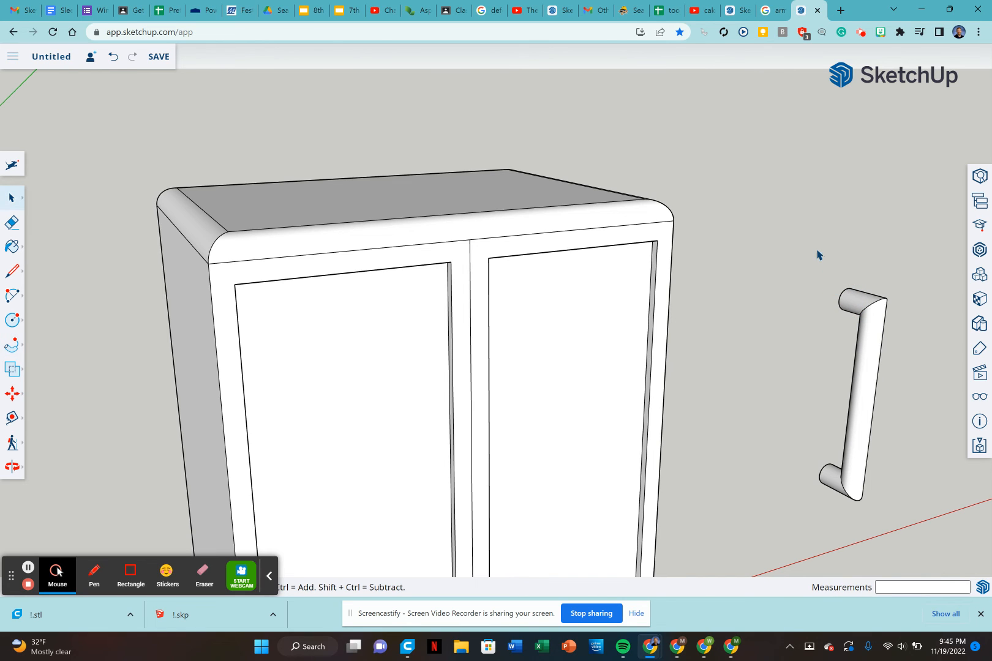
# Make the whole freestanding bar handle a group
pyautogui.moveTo(817, 255); pyautogui.dragTo(934, 574)
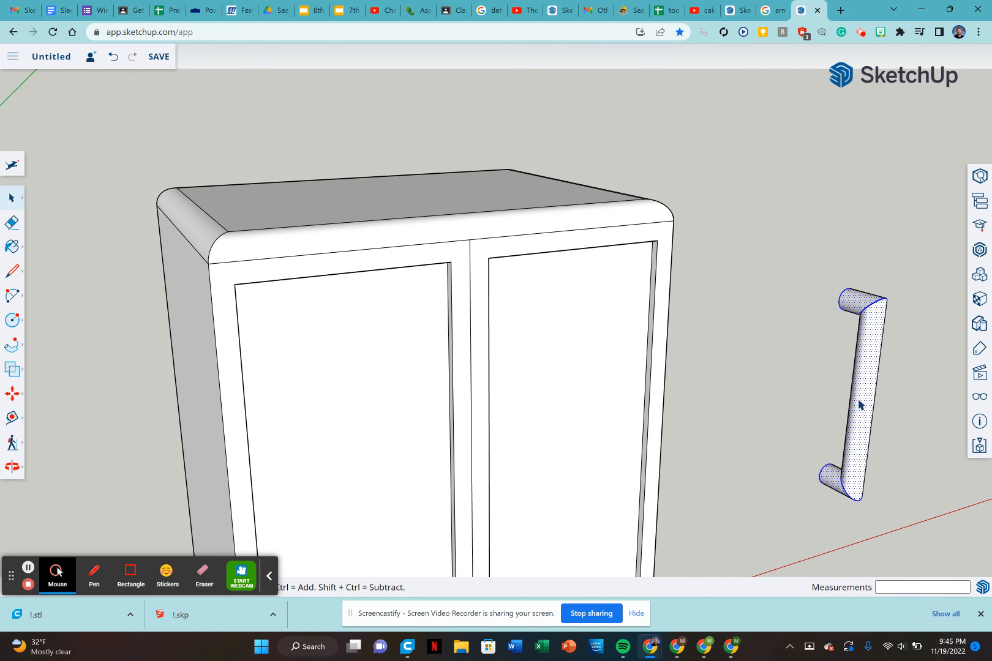
pyautogui.rightClick(859, 404)
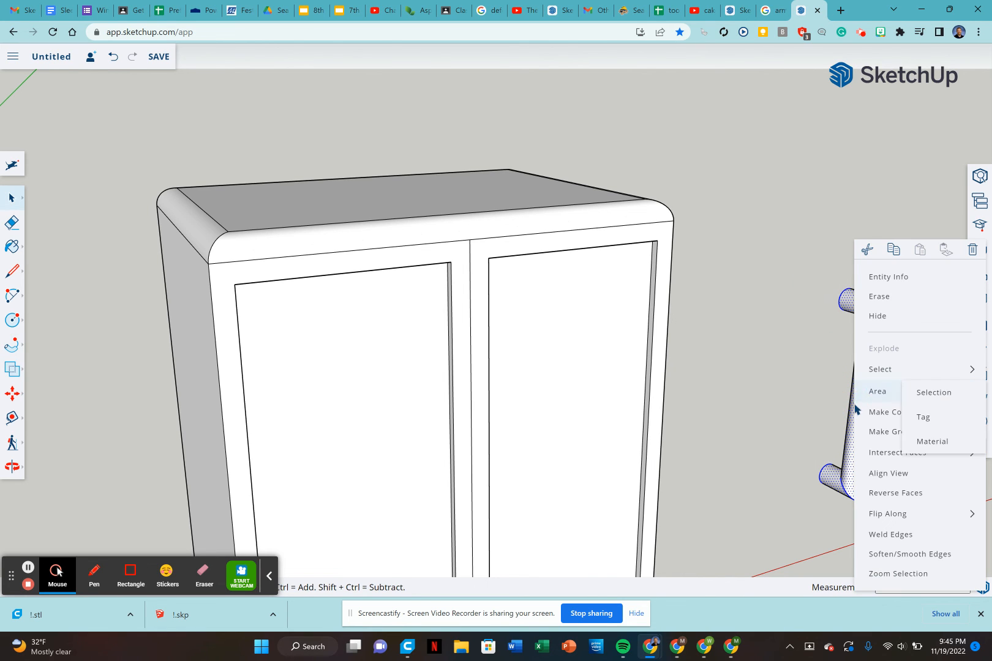
pyautogui.click(884, 431)
# Move the handle group onto the inner frame of the cabinet's upper right door
pyautogui.press('m')
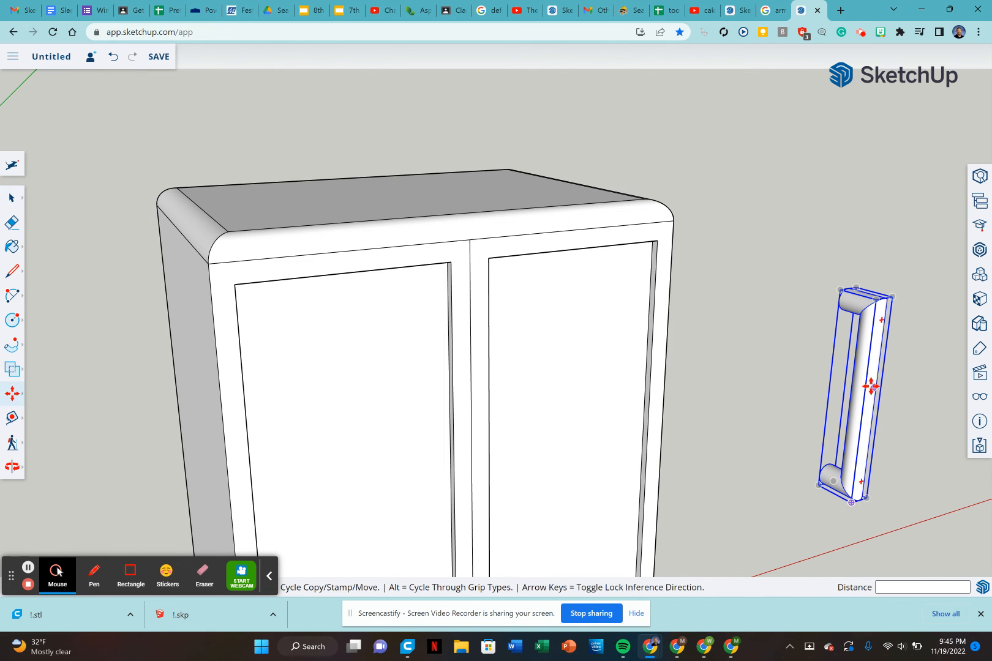
pyautogui.click(870, 386)
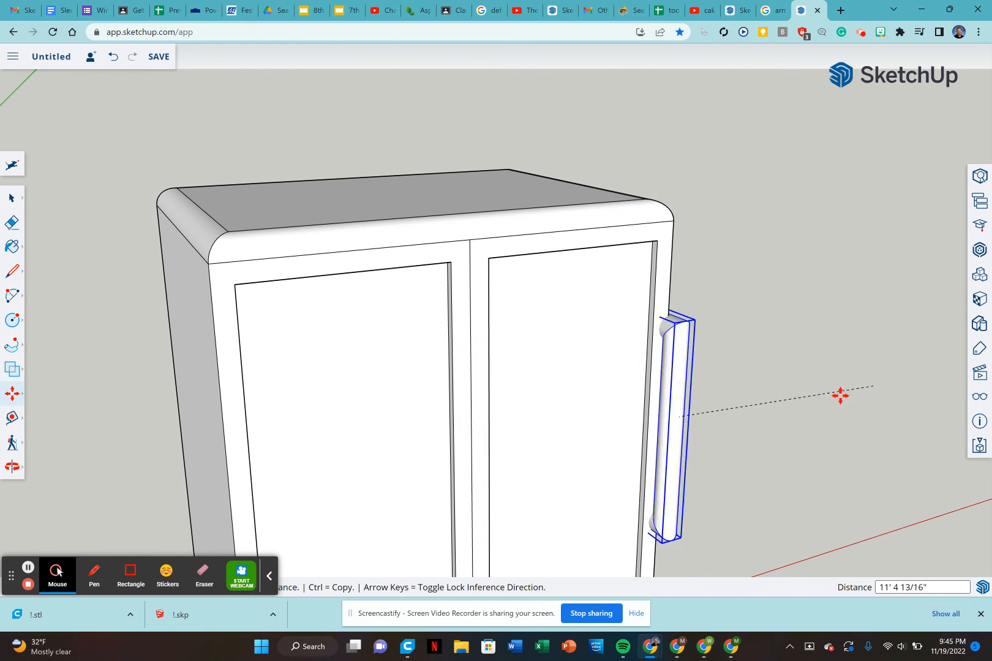
pyautogui.click(868, 362)
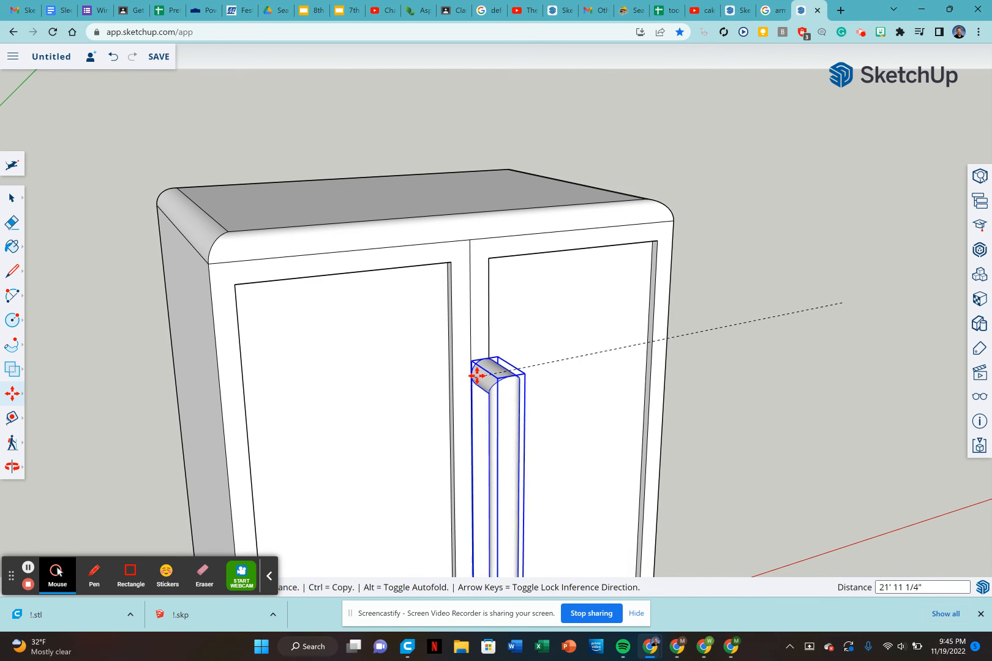
pyautogui.click(491, 388)
pyautogui.scroll(-5, 491, 389)
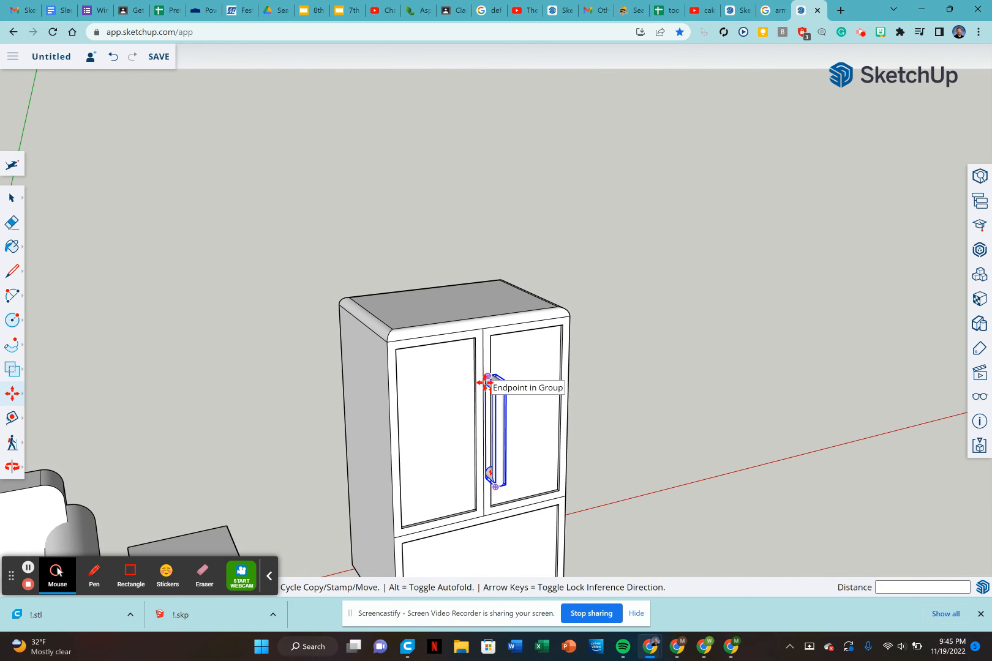
# Scale the handle on the right door down to a slimmer size and stretch its height to a blue scale of about 2.40
pyautogui.press('s')
pyautogui.moveTo(508, 380); pyautogui.dragTo(490, 436)
pyautogui.scroll(5, 492, 442)
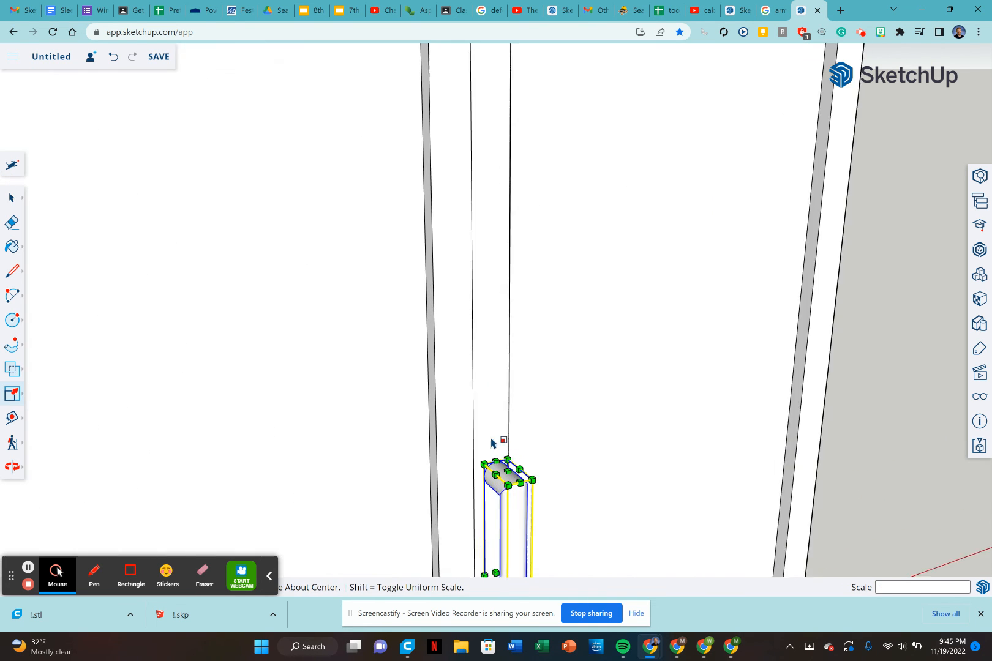
pyautogui.scroll(2, 492, 443)
pyautogui.scroll(-5, 511, 479)
pyautogui.moveTo(510, 478); pyautogui.dragTo(507, 305)
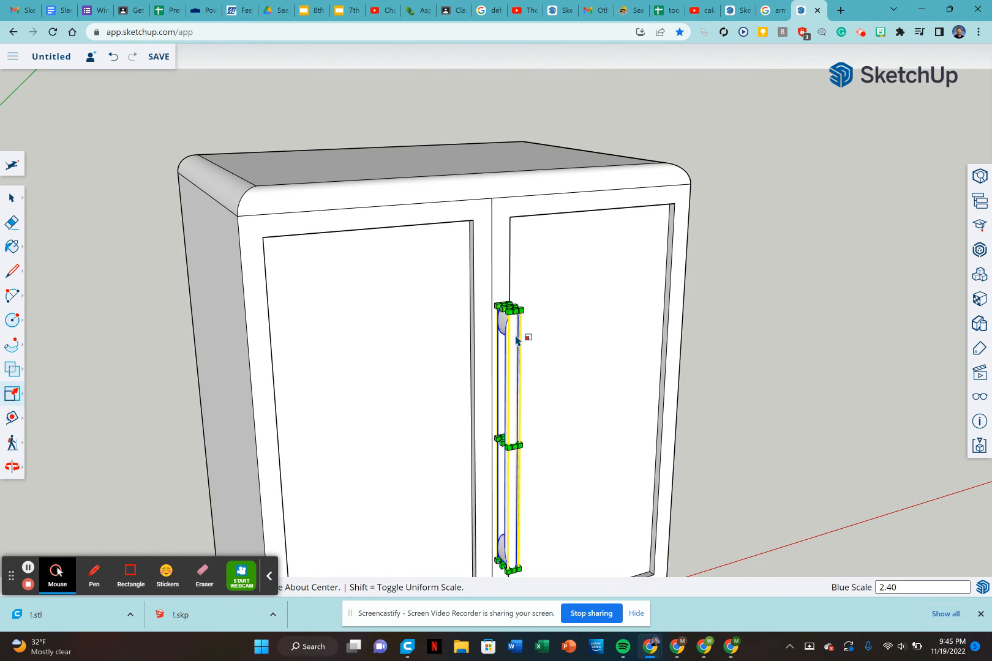
pyautogui.scroll(-2, 528, 337)
pyautogui.press('space')
# Copy the handle about 11 7/16" along the red axis onto the left door's inner frame
pyautogui.scroll(2, 508, 335)
pyautogui.scroll(2, 507, 336)
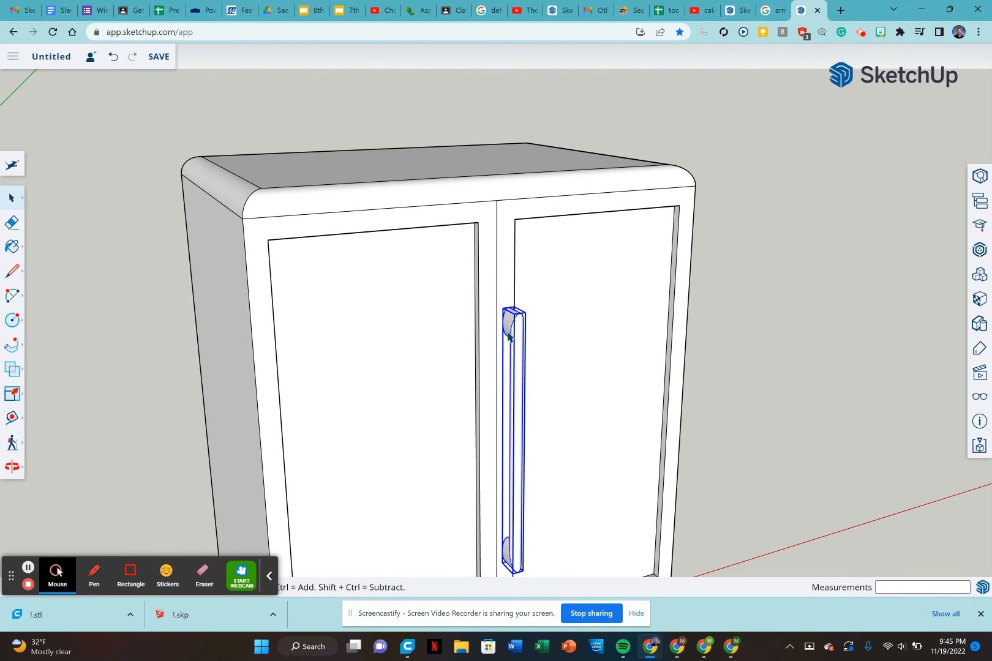
pyautogui.press('m')
pyautogui.click(514, 314)
pyautogui.press('ctrl')
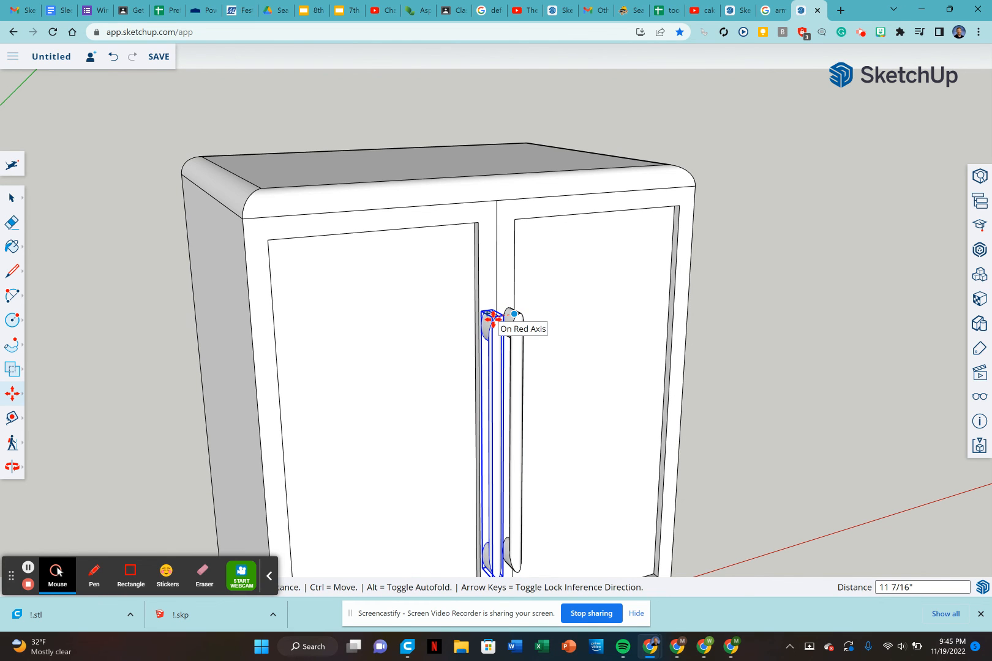
pyautogui.click(493, 320)
pyautogui.scroll(-3, 504, 326)
pyautogui.press('space')
pyautogui.click(656, 375)
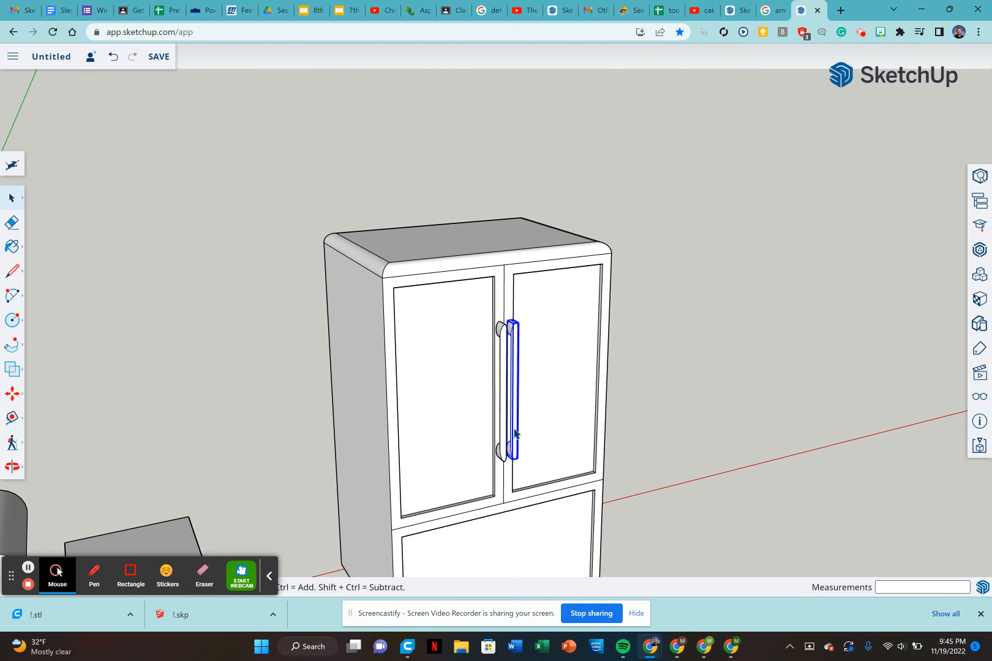
# Paste a copy of the door handle beside the cabinet and rotate it to lie horizontally, parallel to the cabinet front
pyautogui.hotkey('ctrl', 'v')
pyautogui.click(671, 442)
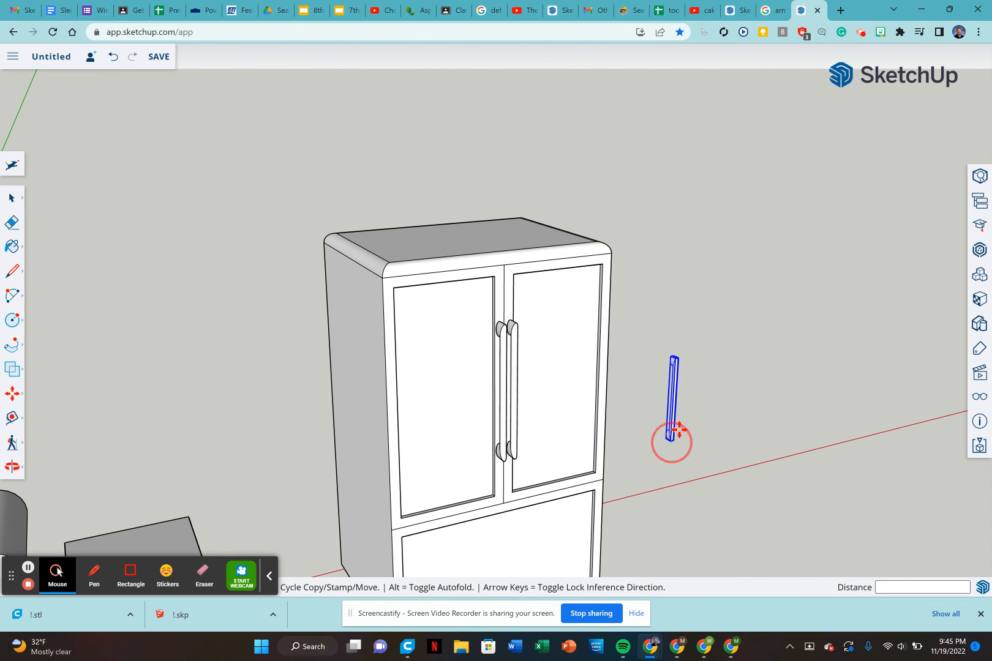
pyautogui.scroll(6, 677, 427)
pyautogui.scroll(3, 678, 427)
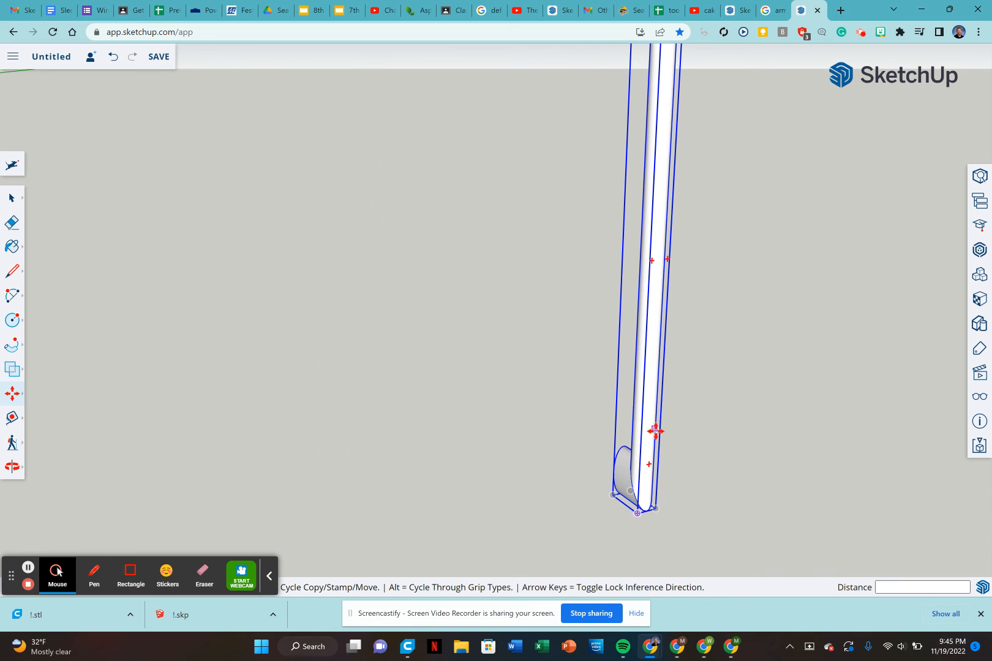
pyautogui.press('q')
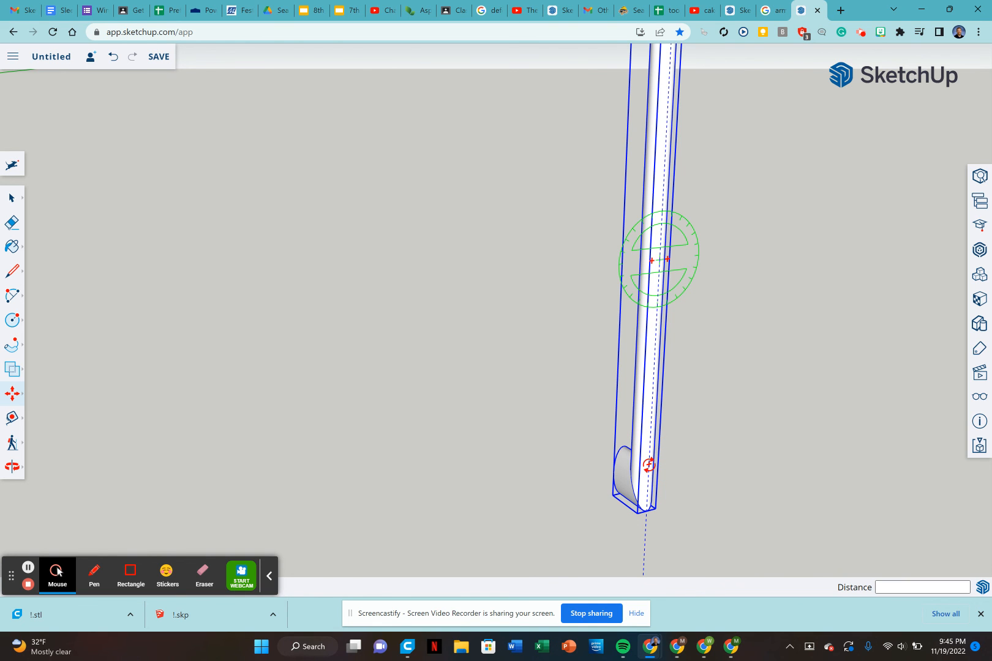
pyautogui.click(647, 465)
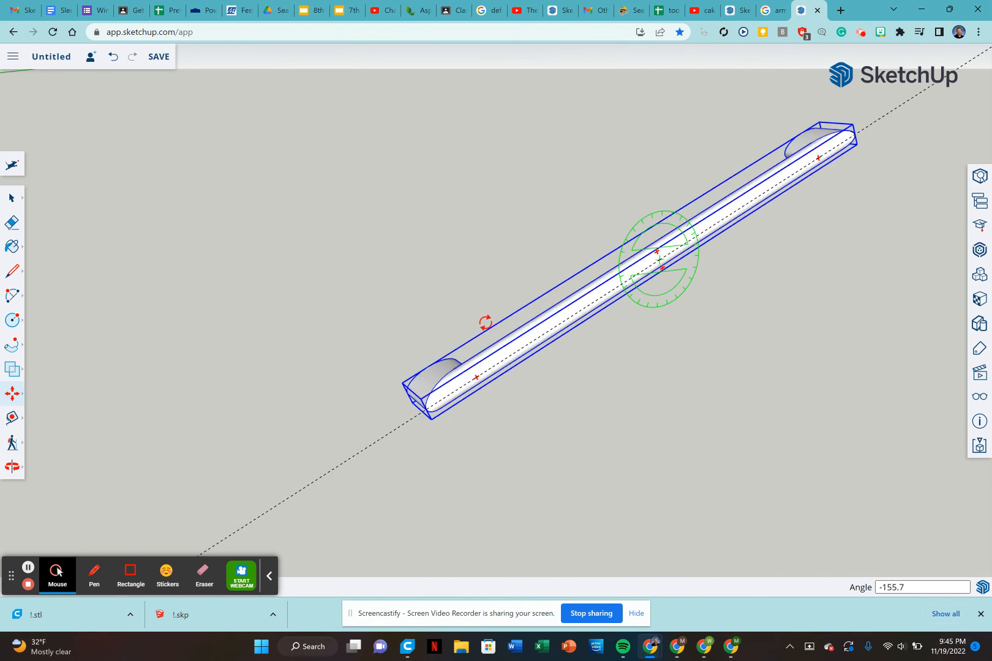
pyautogui.click(487, 280)
pyautogui.scroll(-5, 476, 319)
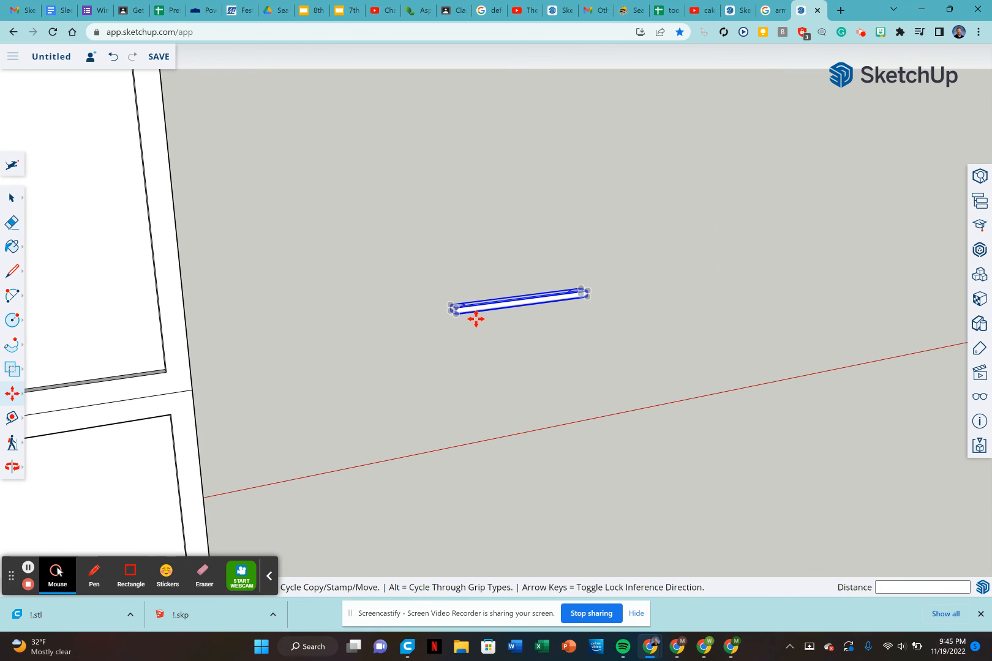
# Move the horizontal handle by its end onto the frame above the cabinet's lower panel, roughly centred
pyautogui.scroll(8, 441, 309)
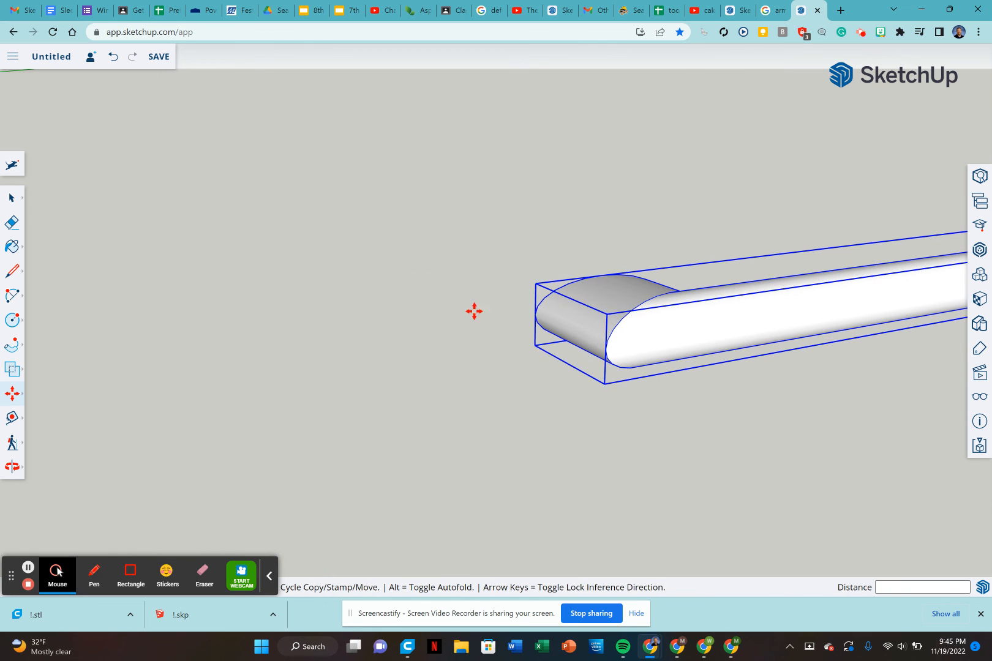
pyautogui.click(533, 316)
pyautogui.scroll(-5, 529, 328)
pyautogui.scroll(6, 410, 381)
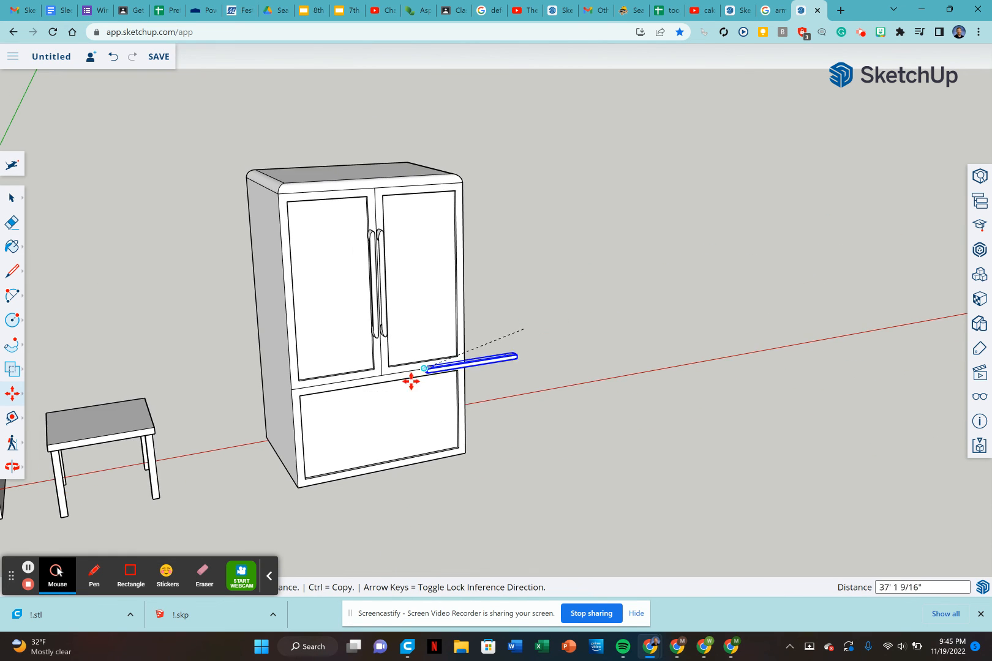
pyautogui.scroll(2, 348, 389)
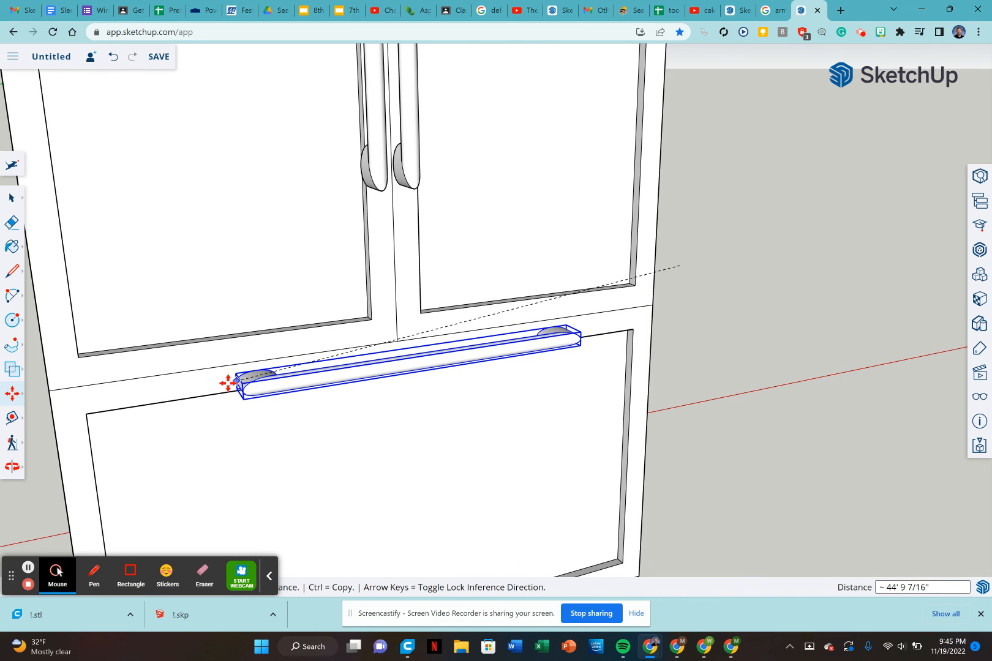
pyautogui.click(218, 384)
pyautogui.scroll(-5, 407, 389)
pyautogui.press('space')
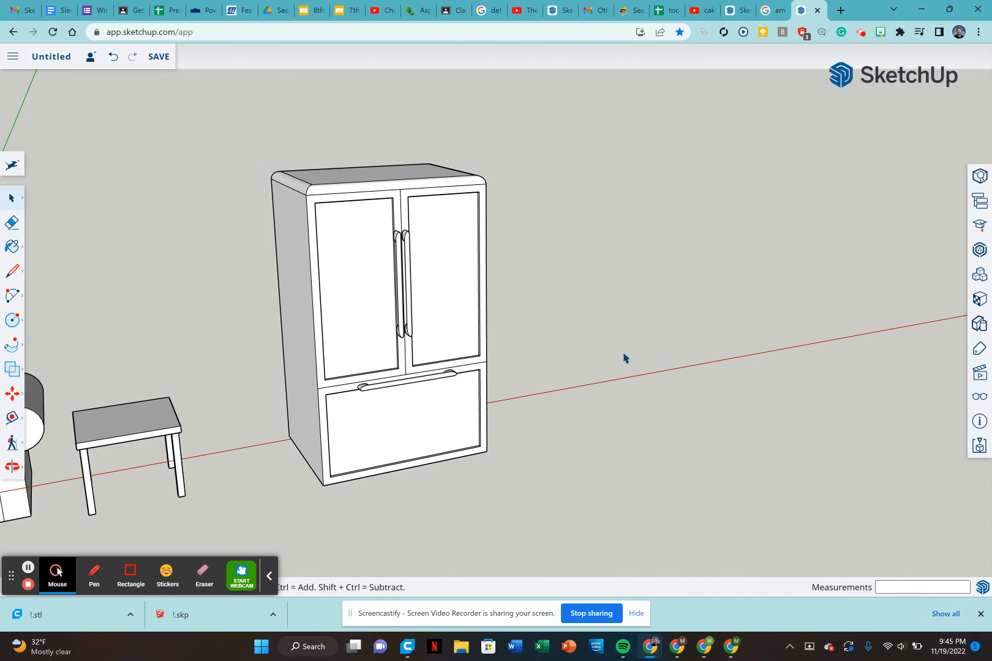
# Move the right door's handle back about 1' 6 13/16" along the green axis so it sits against the cabinet front
pyautogui.moveTo(566, 390); pyautogui.dragTo(392, 336, button='middle')
pyautogui.scroll(5, 353, 254)
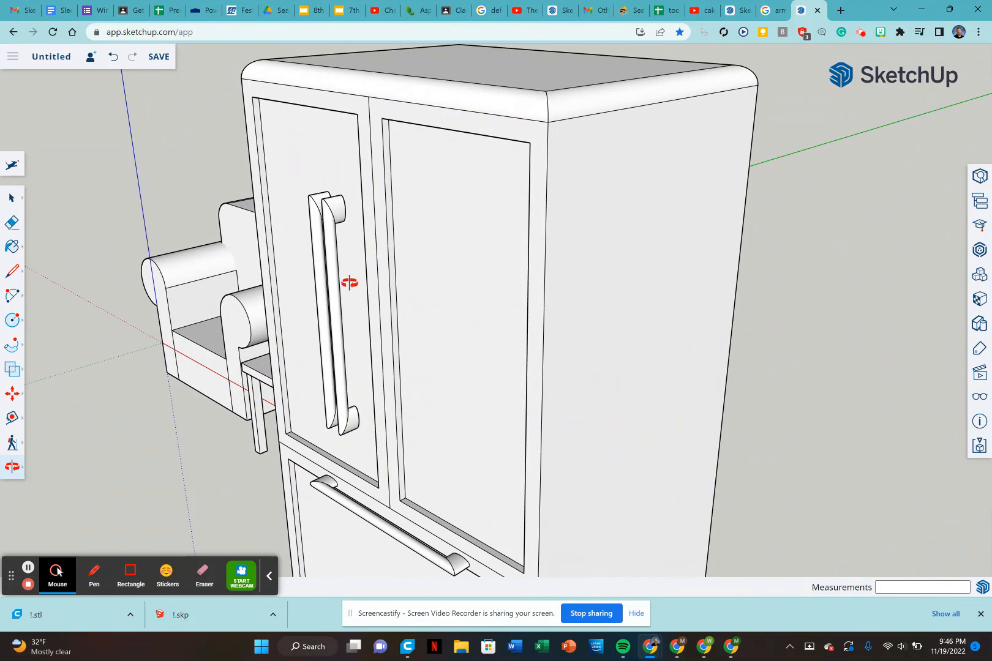
pyautogui.click(341, 233)
pyautogui.scroll(3, 346, 214)
pyautogui.press('m')
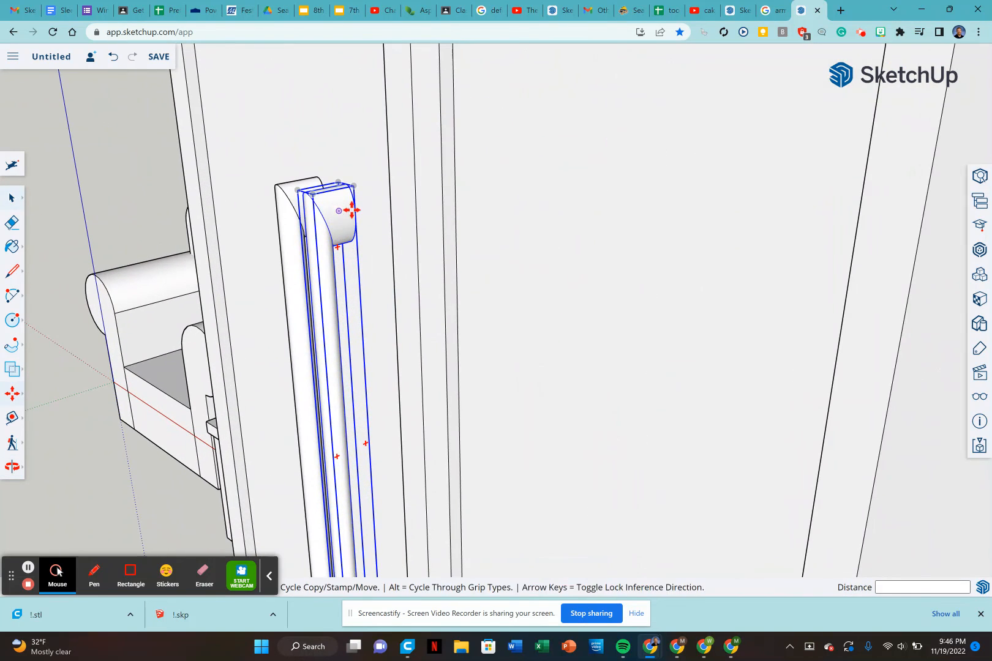
pyautogui.click(352, 209)
pyautogui.press('ctrl')
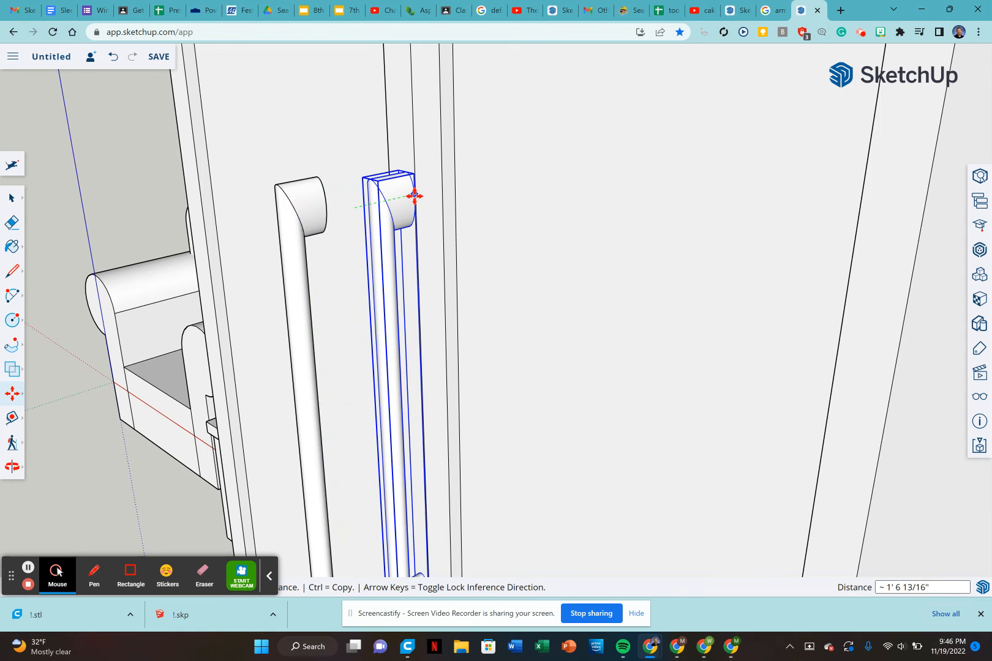
pyautogui.click(414, 196)
# Delete the other vertical handle that still floats in front of the cabinet
pyautogui.press('space')
pyautogui.click(321, 221)
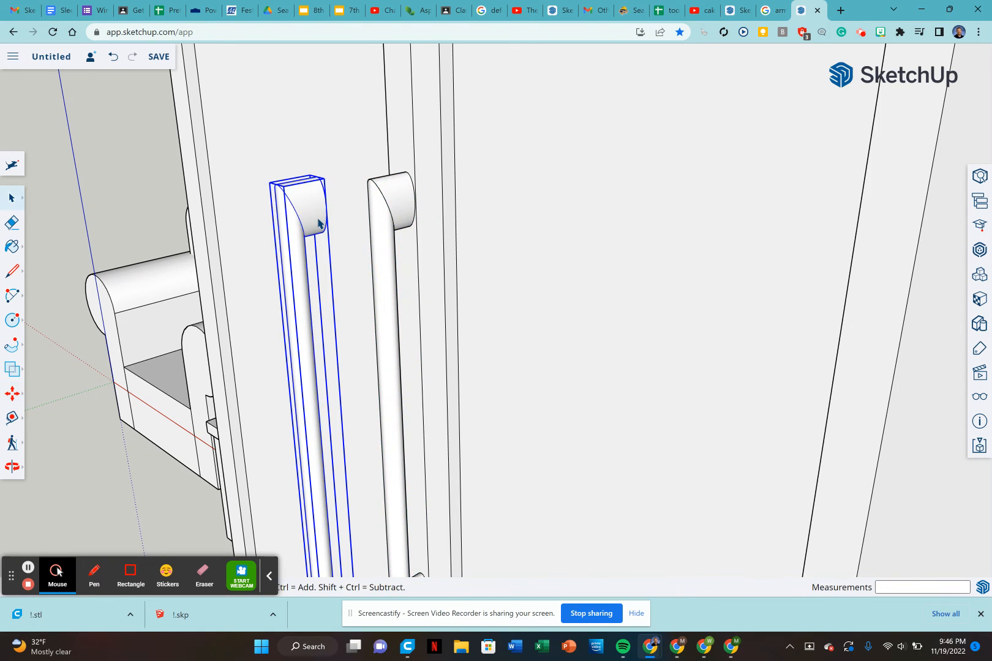
pyautogui.press('Delete')
# Copy the remaining vertical handle about 1' 4 1/8" along the red axis onto the right door
pyautogui.click(374, 210)
pyautogui.press('m')
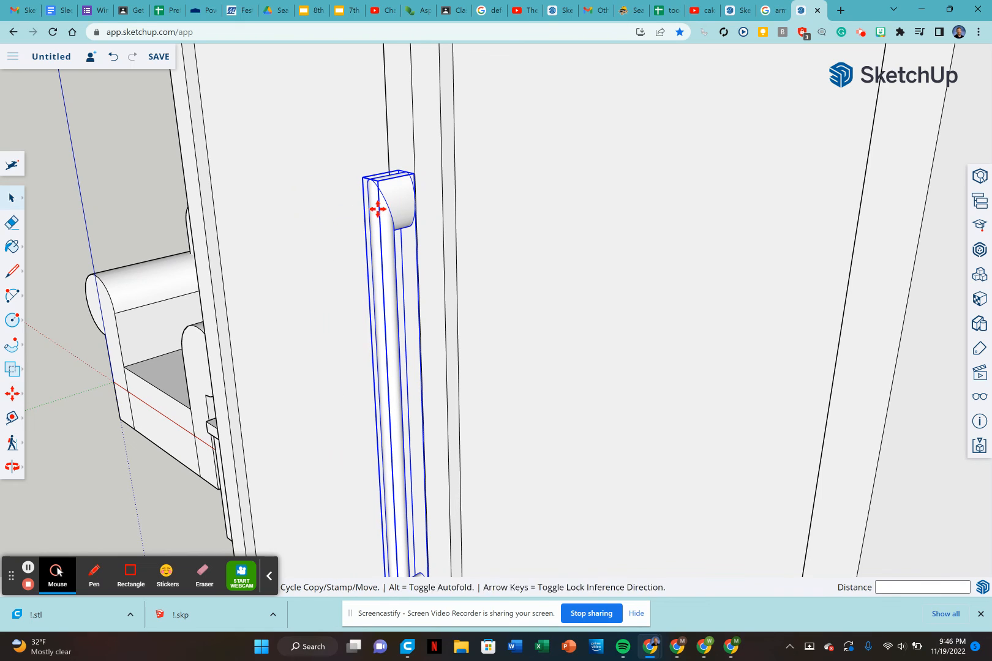
pyautogui.press('ctrl')
pyautogui.click(393, 206)
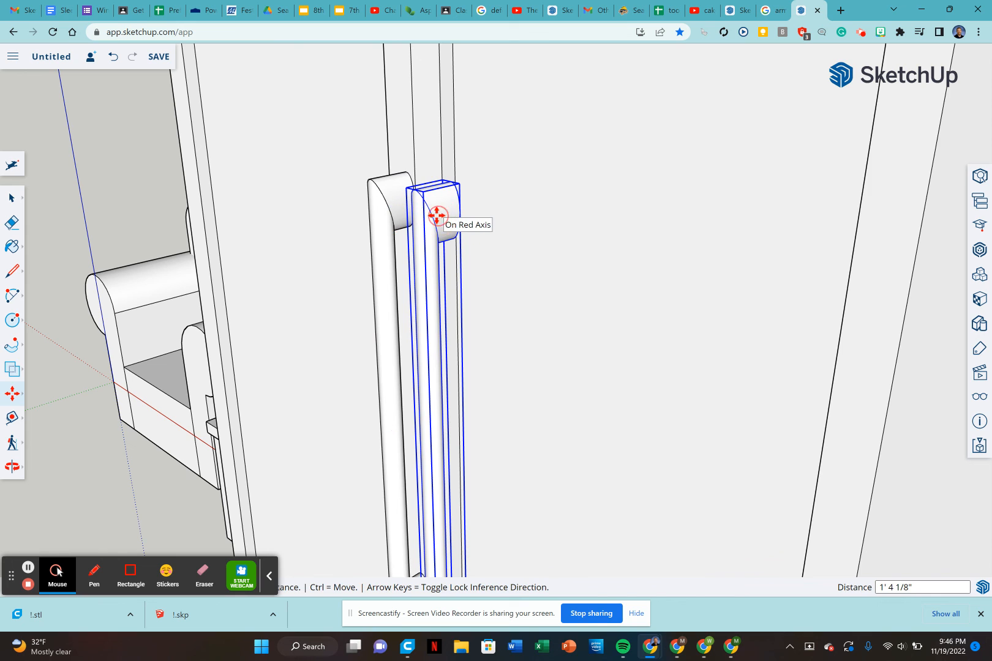
pyautogui.click(437, 215)
# Select both vertical handles and move them together about 3" toward the left door to centre them on the door seam
pyautogui.moveTo(299, 215); pyautogui.dragTo(608, 263, button='middle')
pyautogui.press('space')
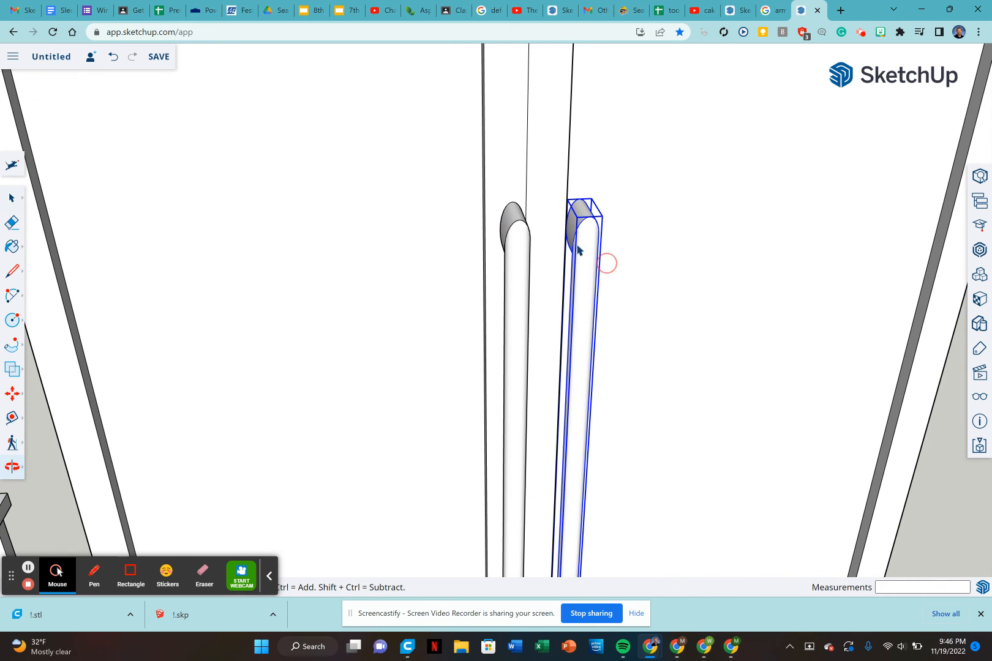
pyautogui.keyDown('ctrl'); pyautogui.click(516, 243); pyautogui.keyUp('ctrl')
pyautogui.press('m')
pyautogui.click(586, 227)
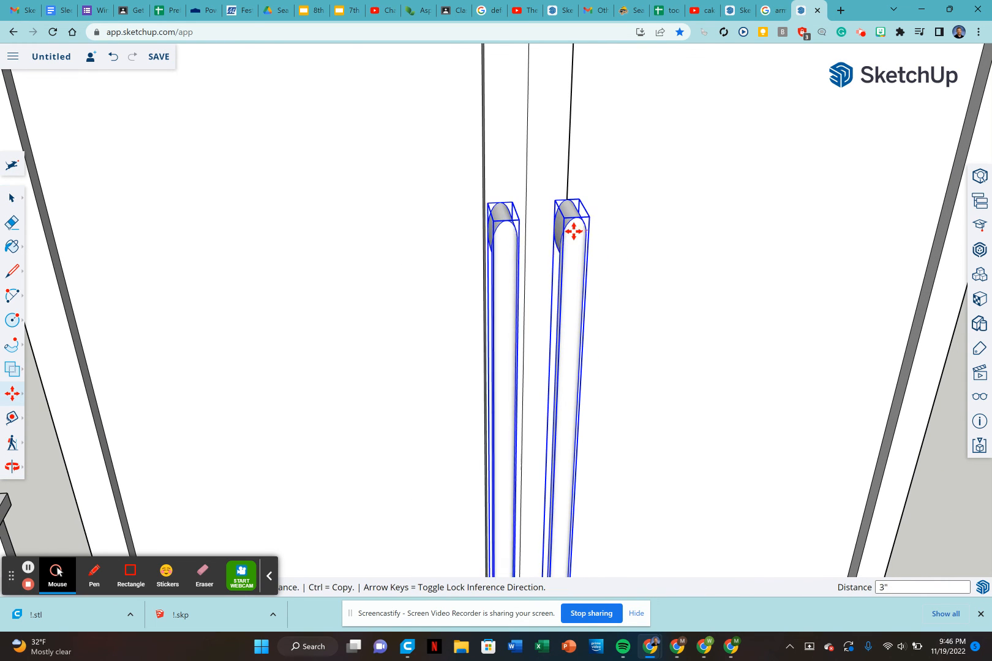
pyautogui.scroll(-5, 568, 274)
pyautogui.press('space')
pyautogui.click(779, 359)
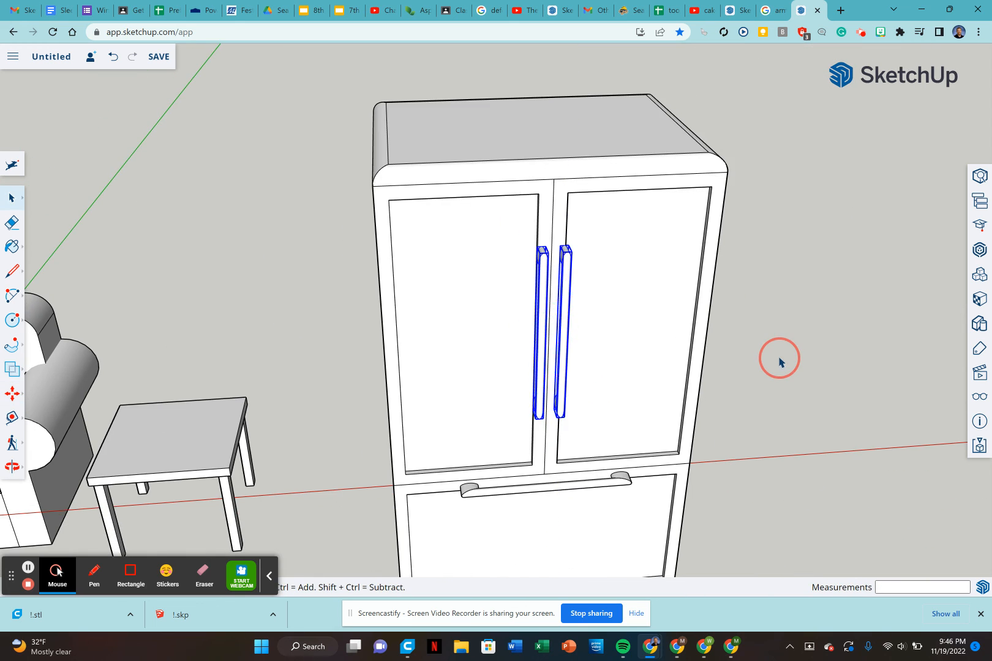
pyautogui.scroll(-1, 664, 366)
pyautogui.moveTo(556, 392); pyautogui.dragTo(728, 248, button='middle')
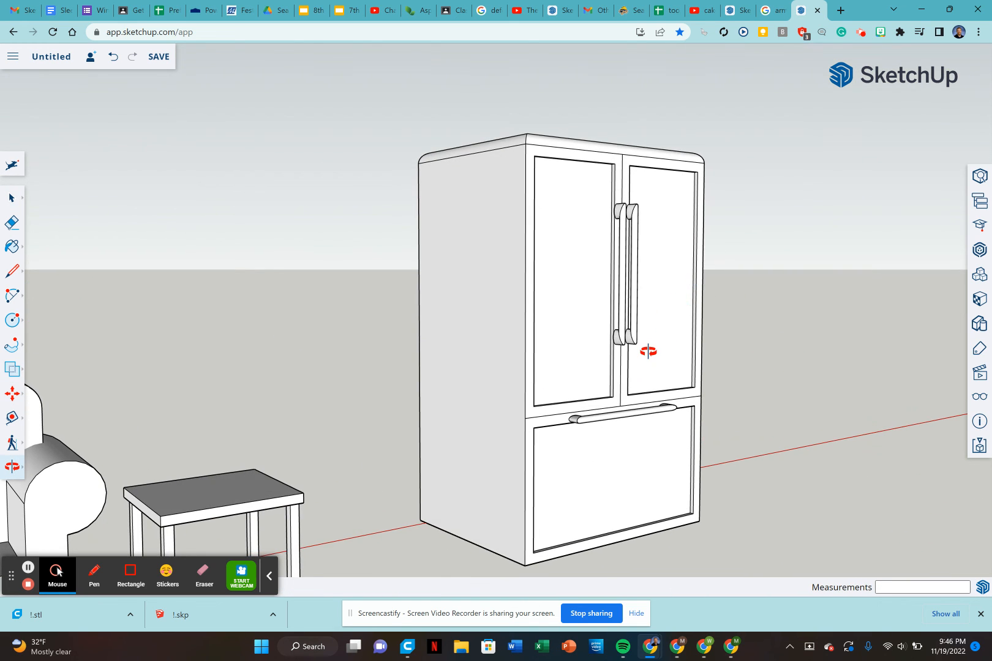
pyautogui.scroll(-2, 649, 354)
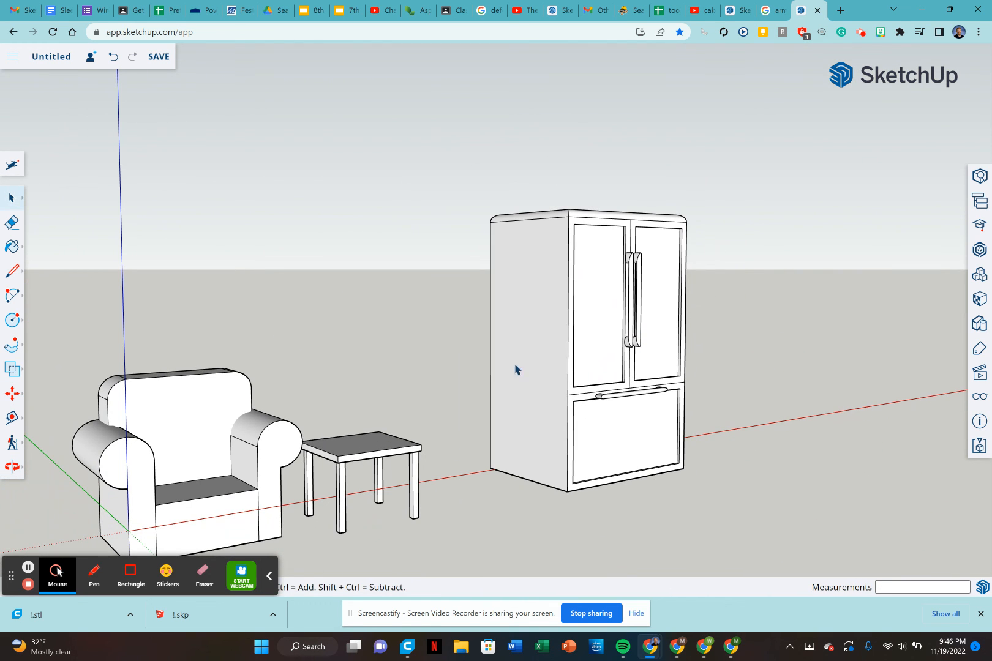